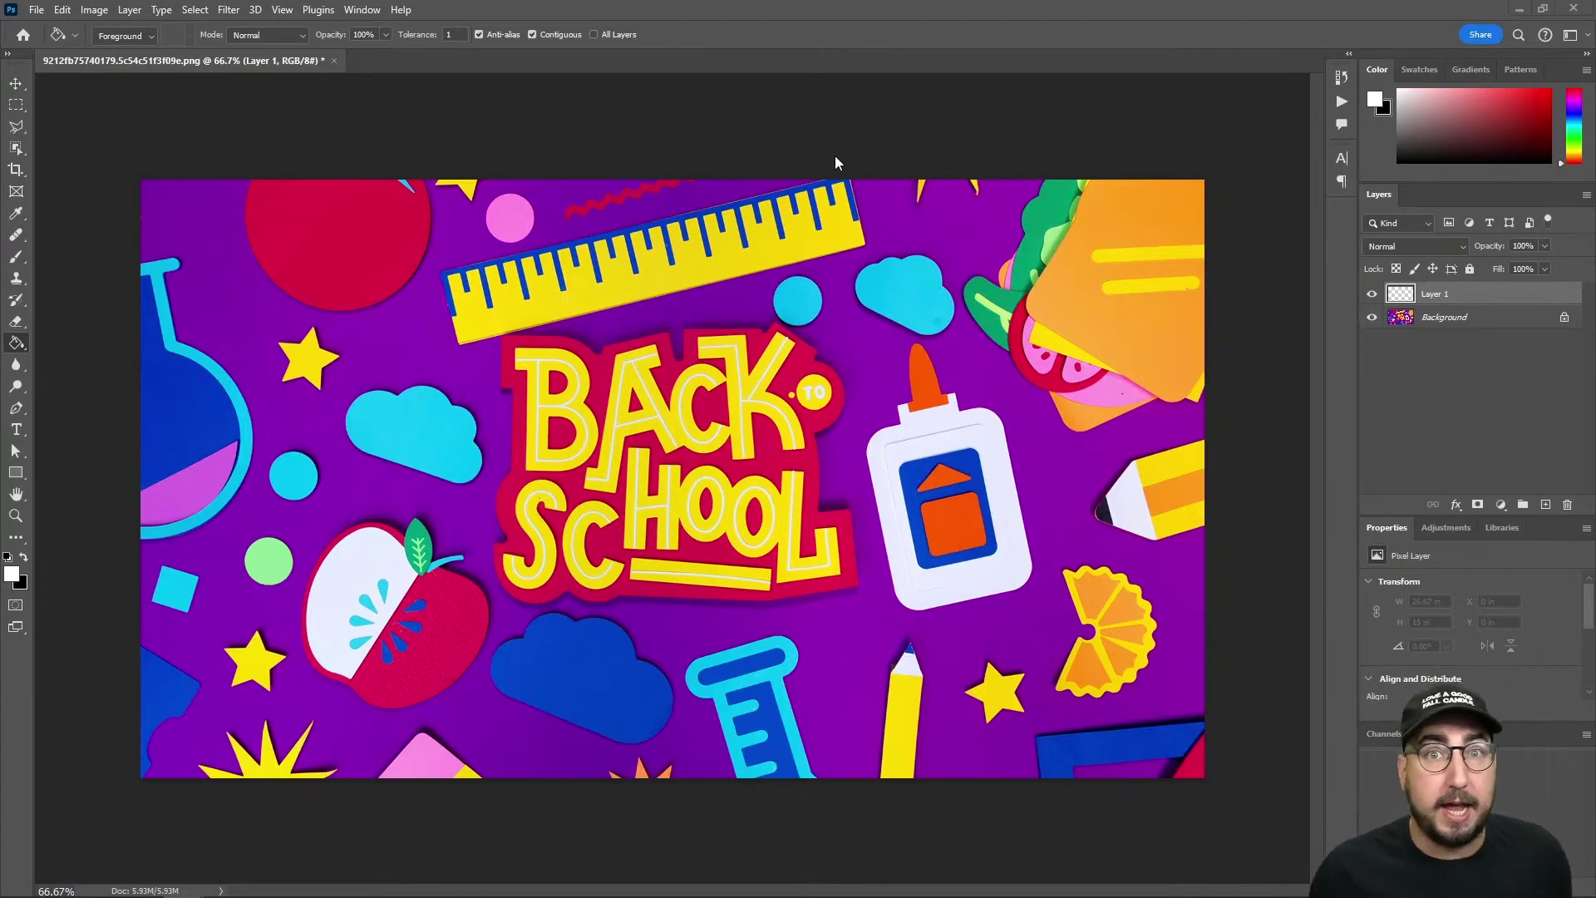
- Generate 'clay' versions of the whole image and step through the three variations
{"action": "key", "text": "ctrl+a"}
{"action": "left_click", "coordinate": [698, 105]}
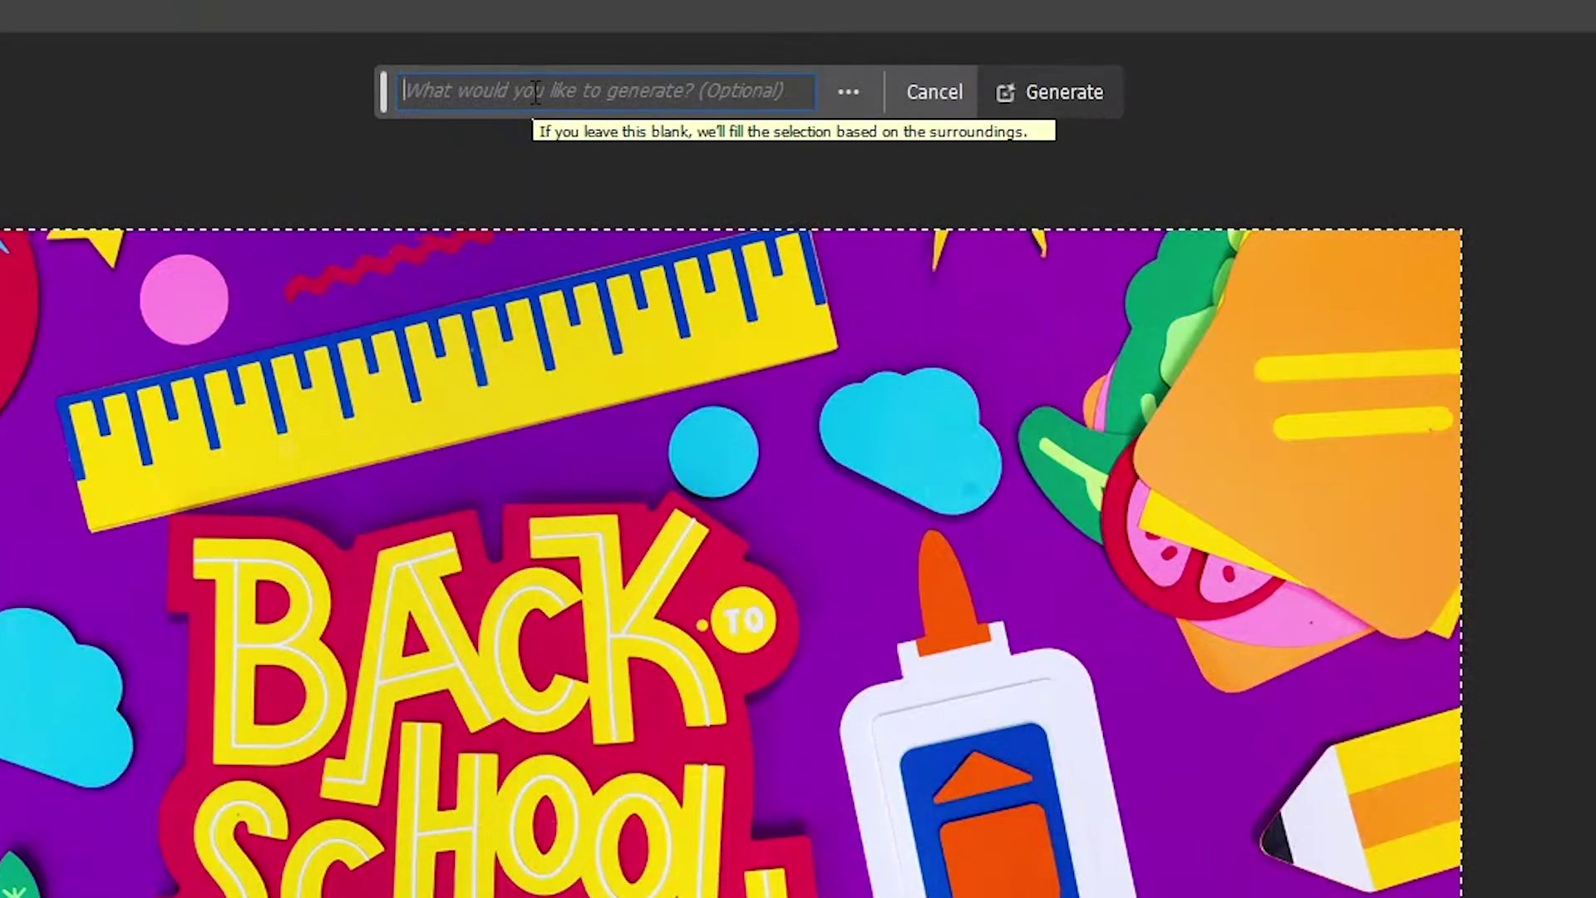
{"action": "type", "text": "clay"}
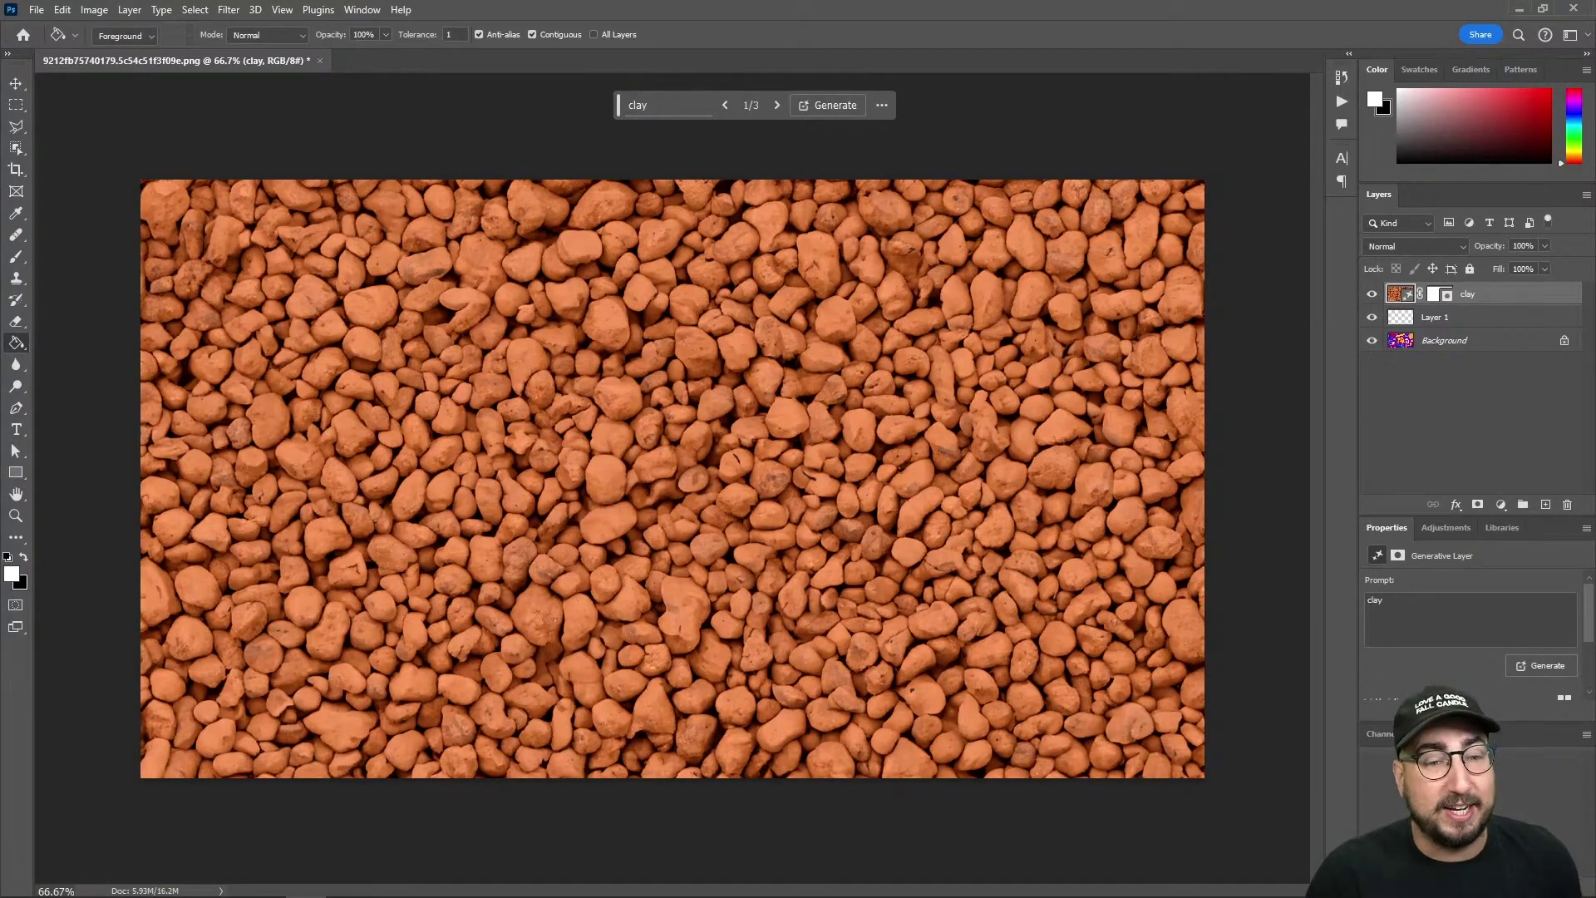
{"action": "left_click", "coordinate": [771, 108]}
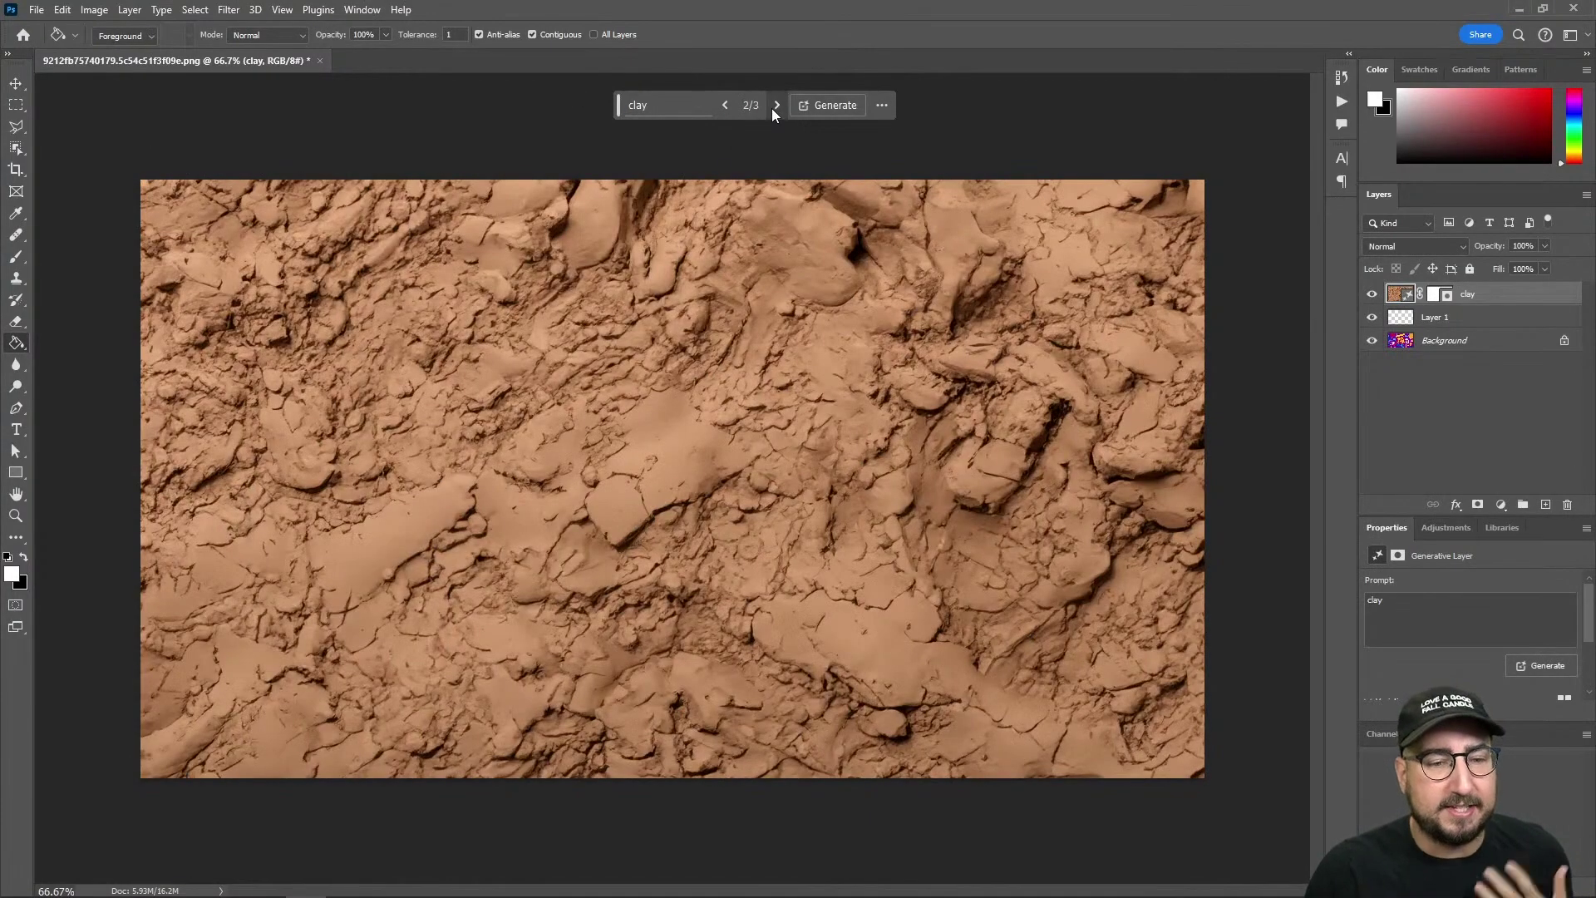
{"action": "left_click", "coordinate": [771, 108]}
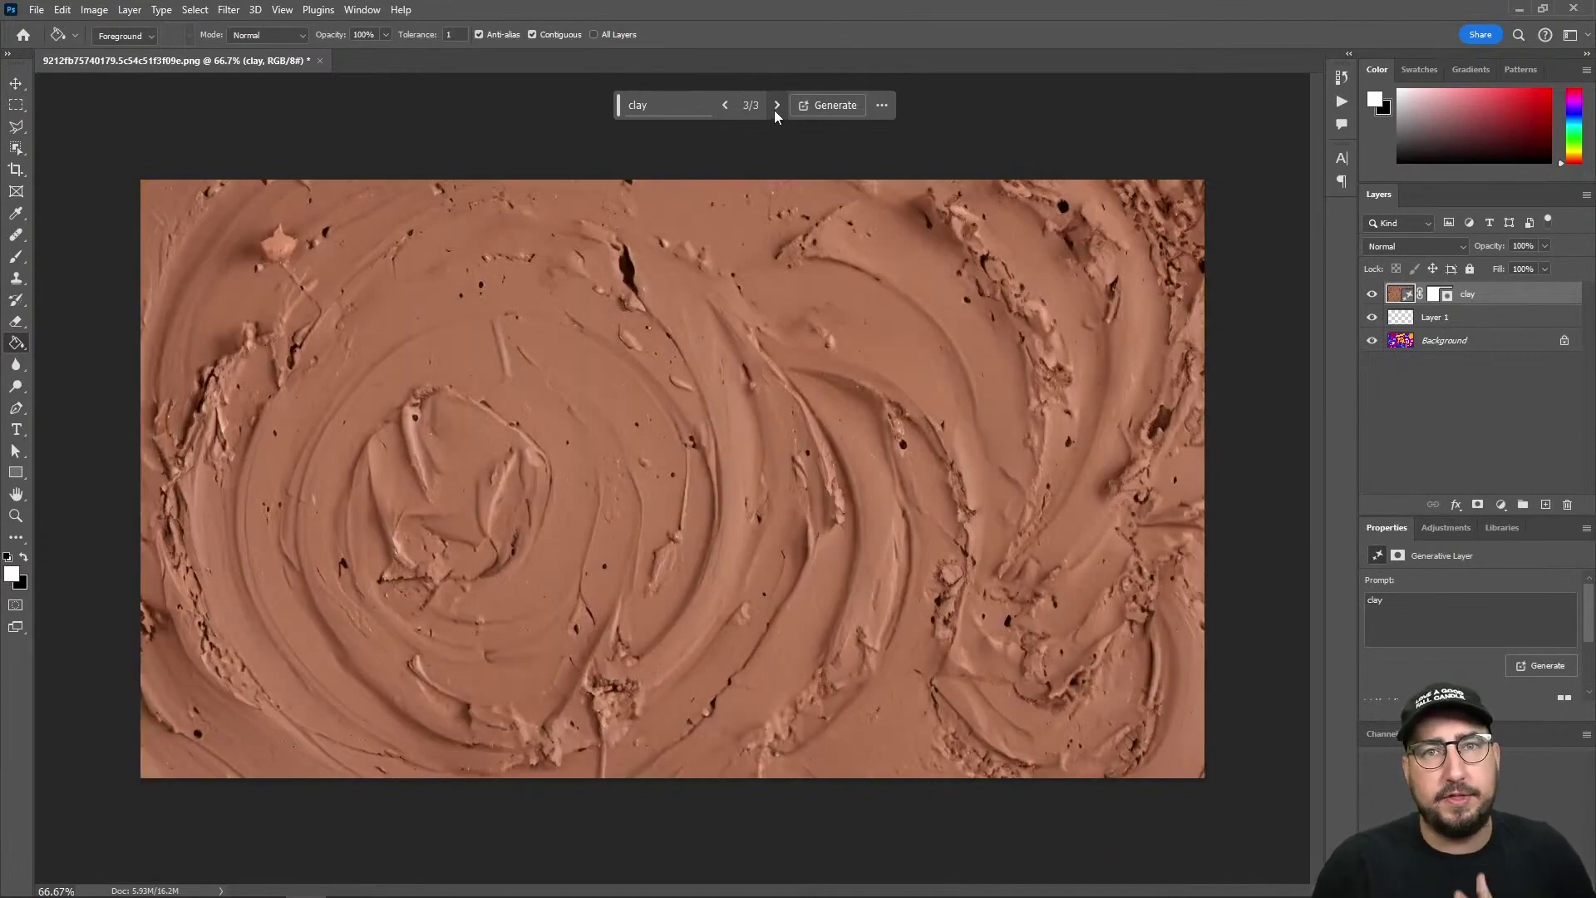
{"action": "left_click", "coordinate": [731, 108]}
{"action": "left_click", "coordinate": [730, 108]}
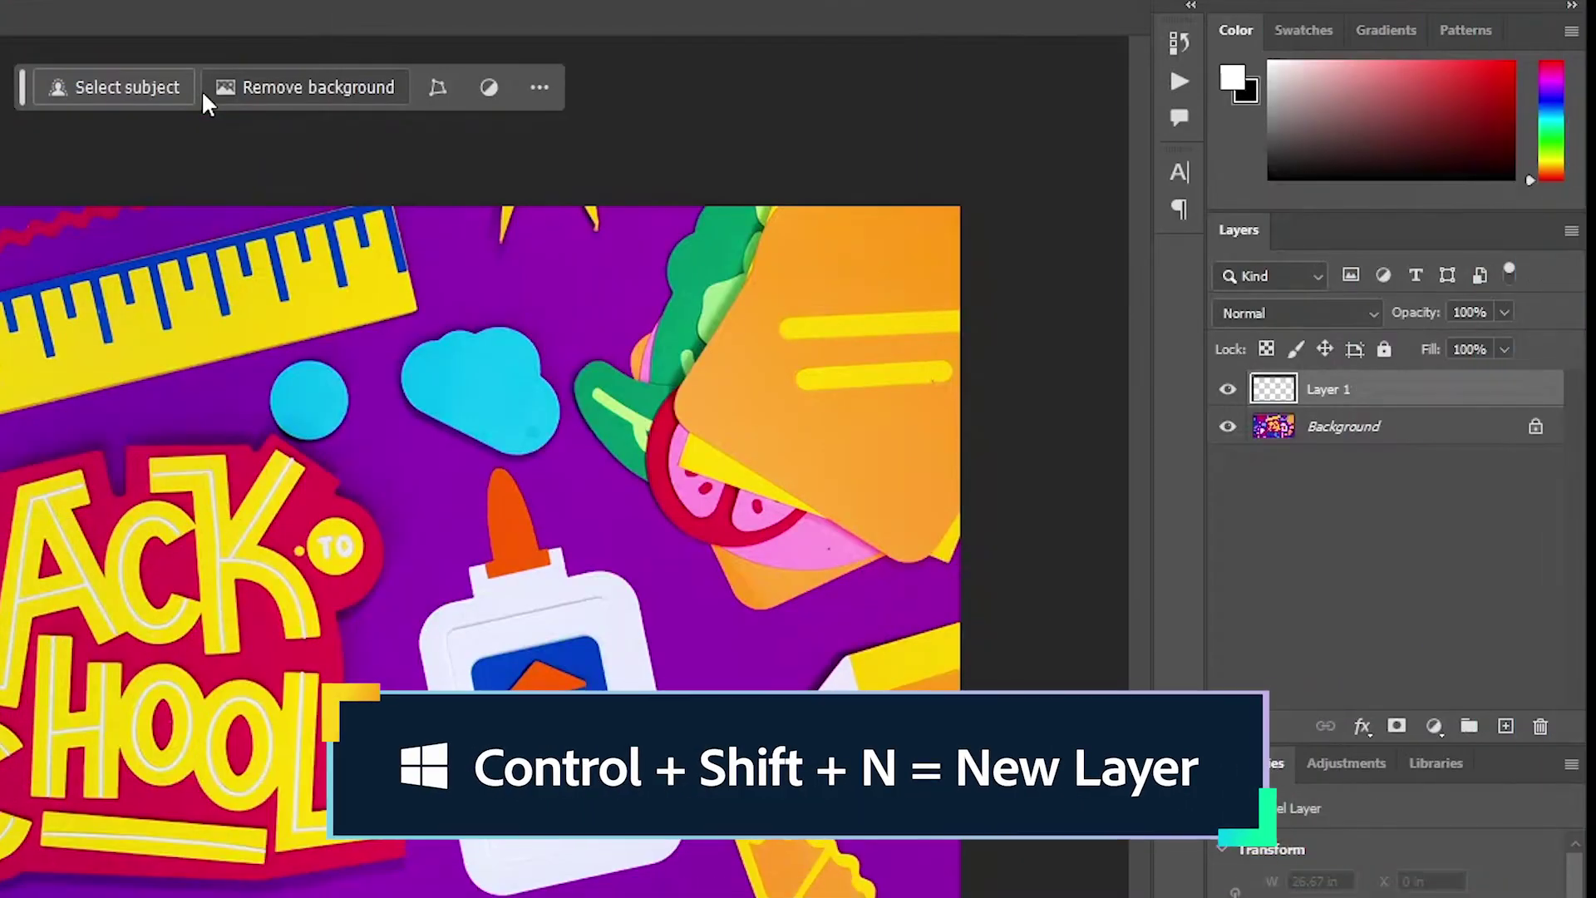
- Add Layer 2 and fill a Quick Mask over the whole canvas, faded to 50% opacity
{"action": "key", "text": "ctrl+shift+n"}
{"action": "key", "text": "Return"}
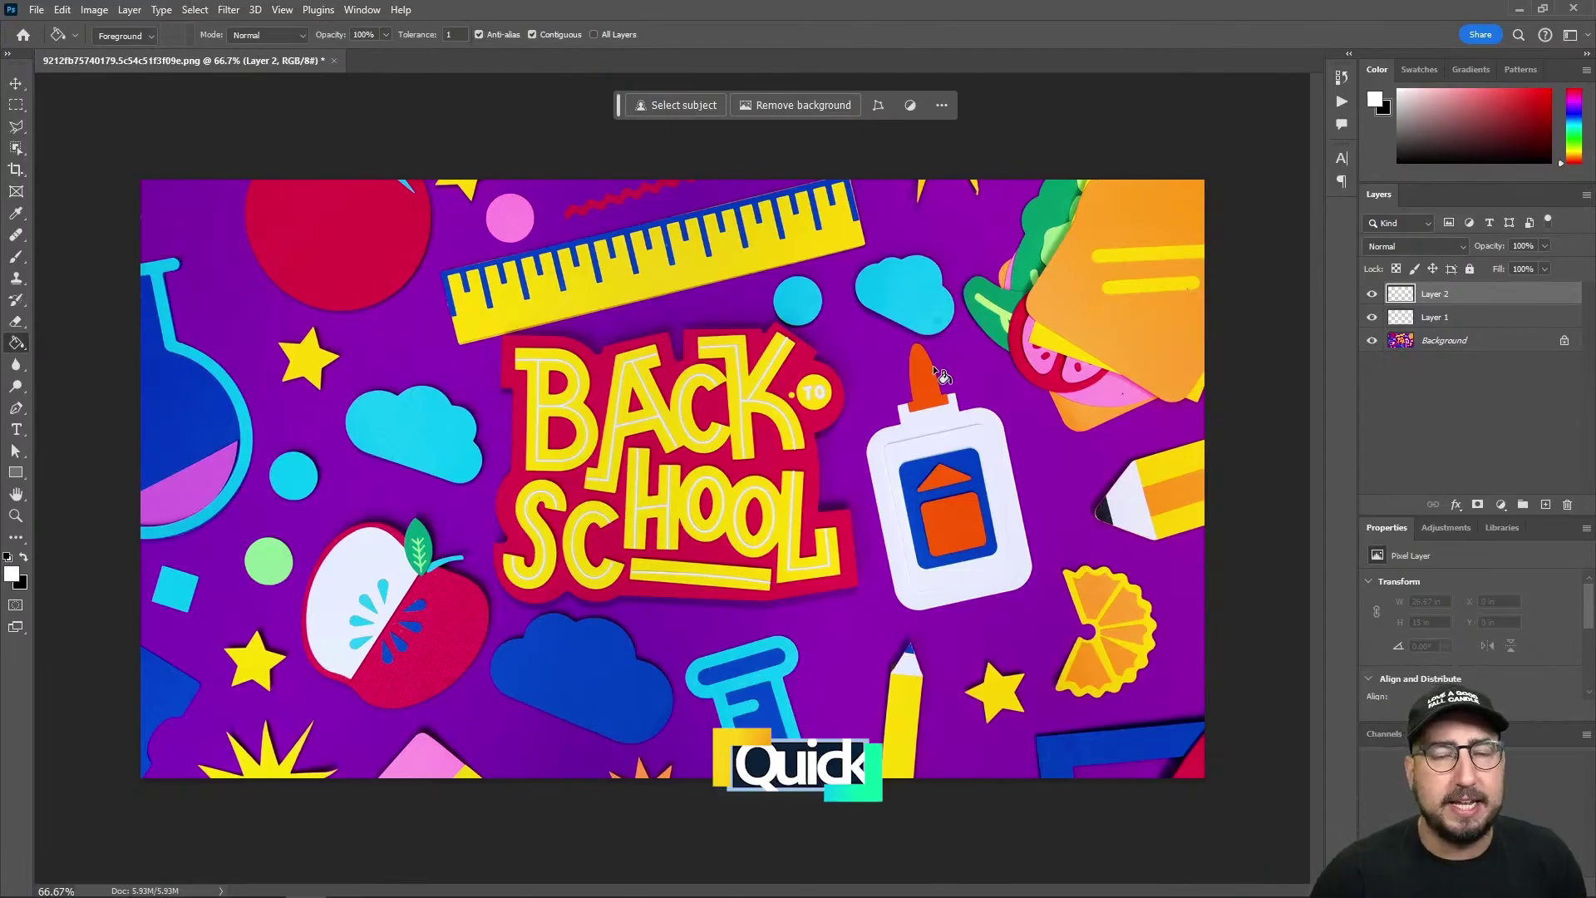
{"action": "key", "text": "q"}
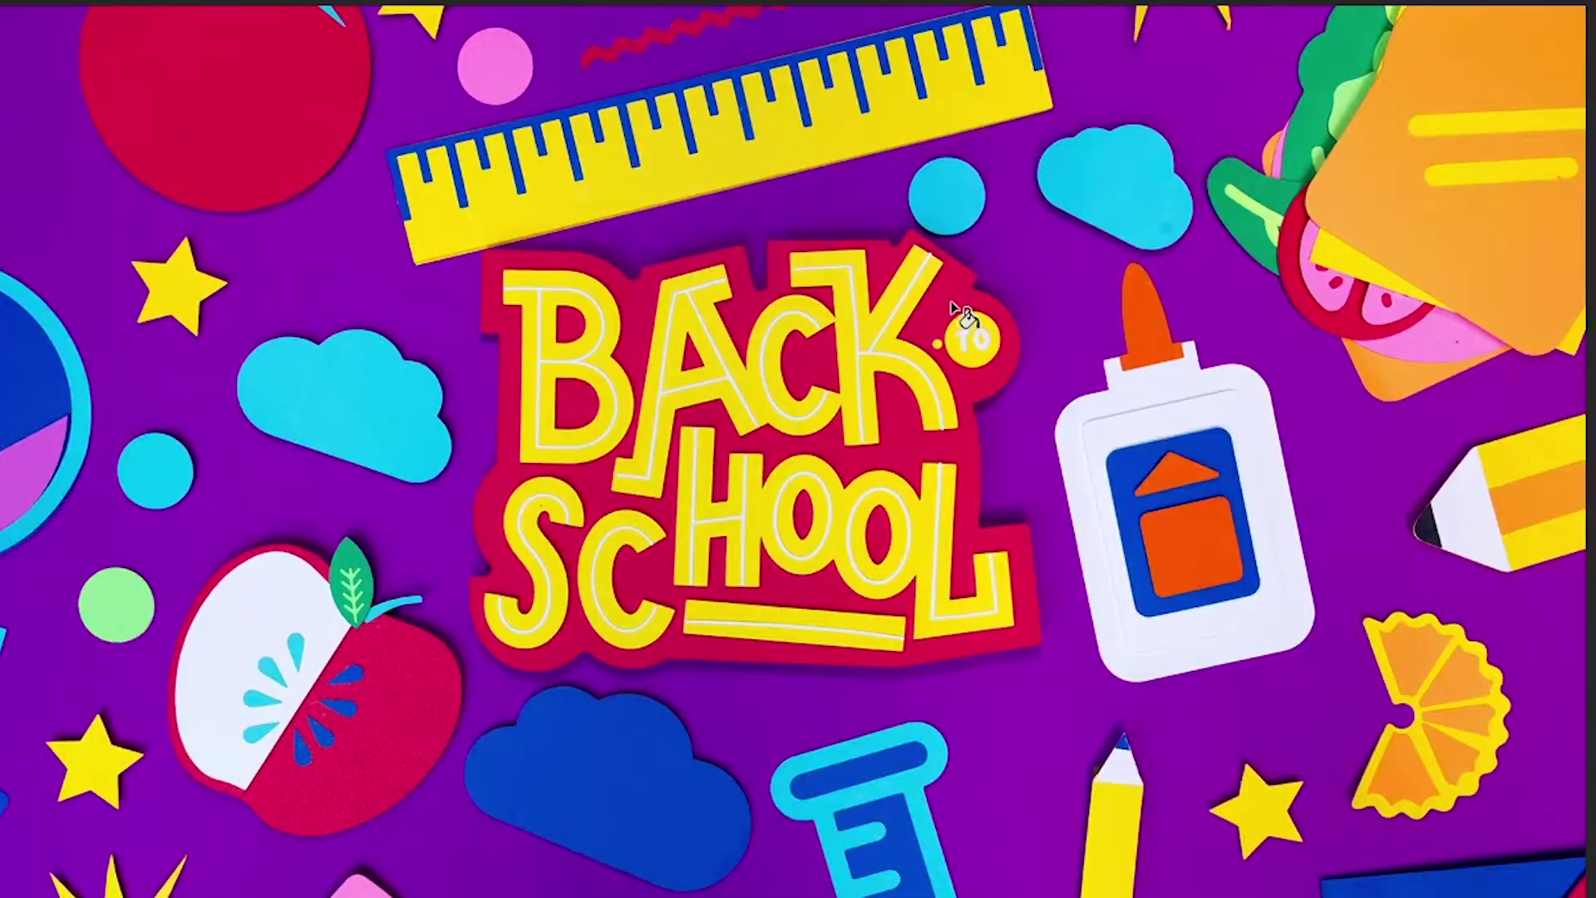
{"action": "left_click", "coordinate": [855, 469]}
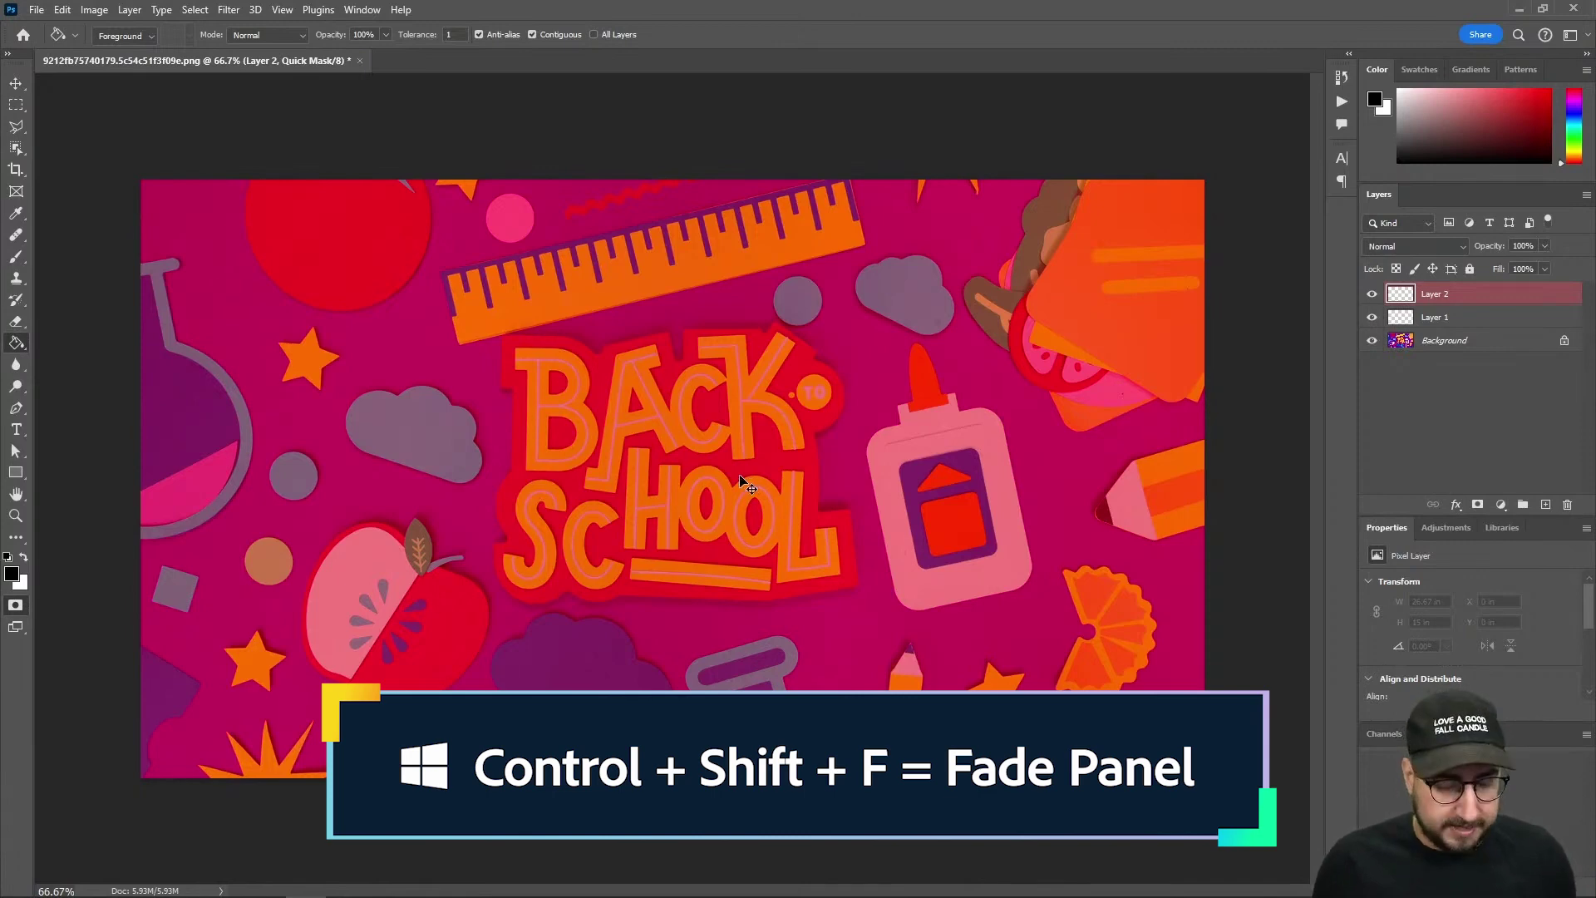
{"action": "key", "text": "ctrl+shift+f"}
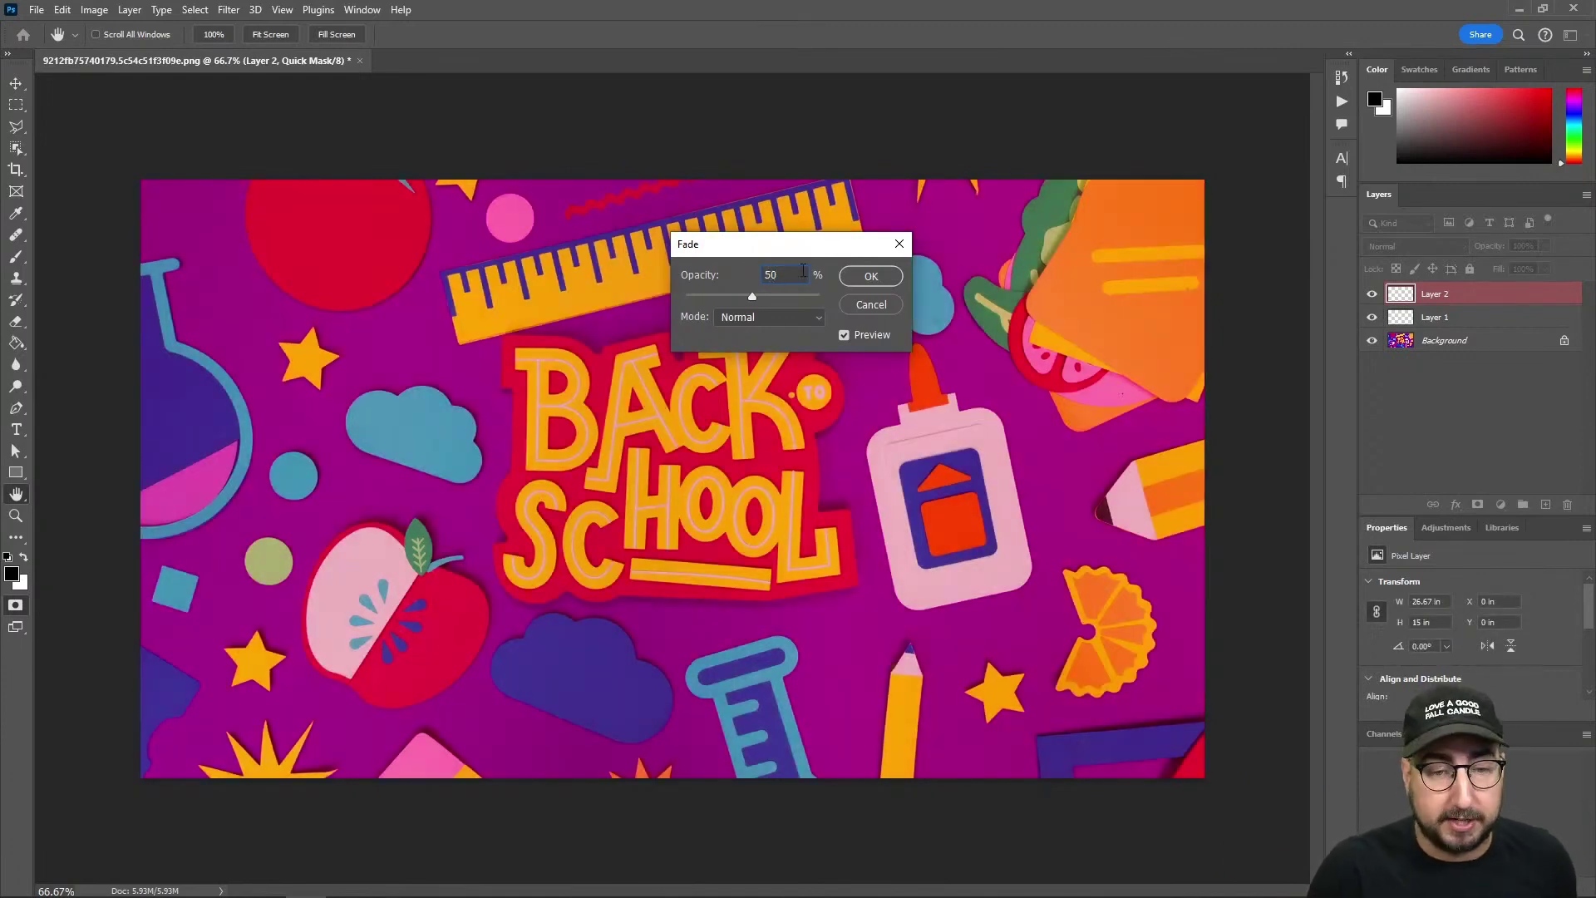
{"action": "left_click", "coordinate": [869, 277]}
{"action": "key", "text": "g"}
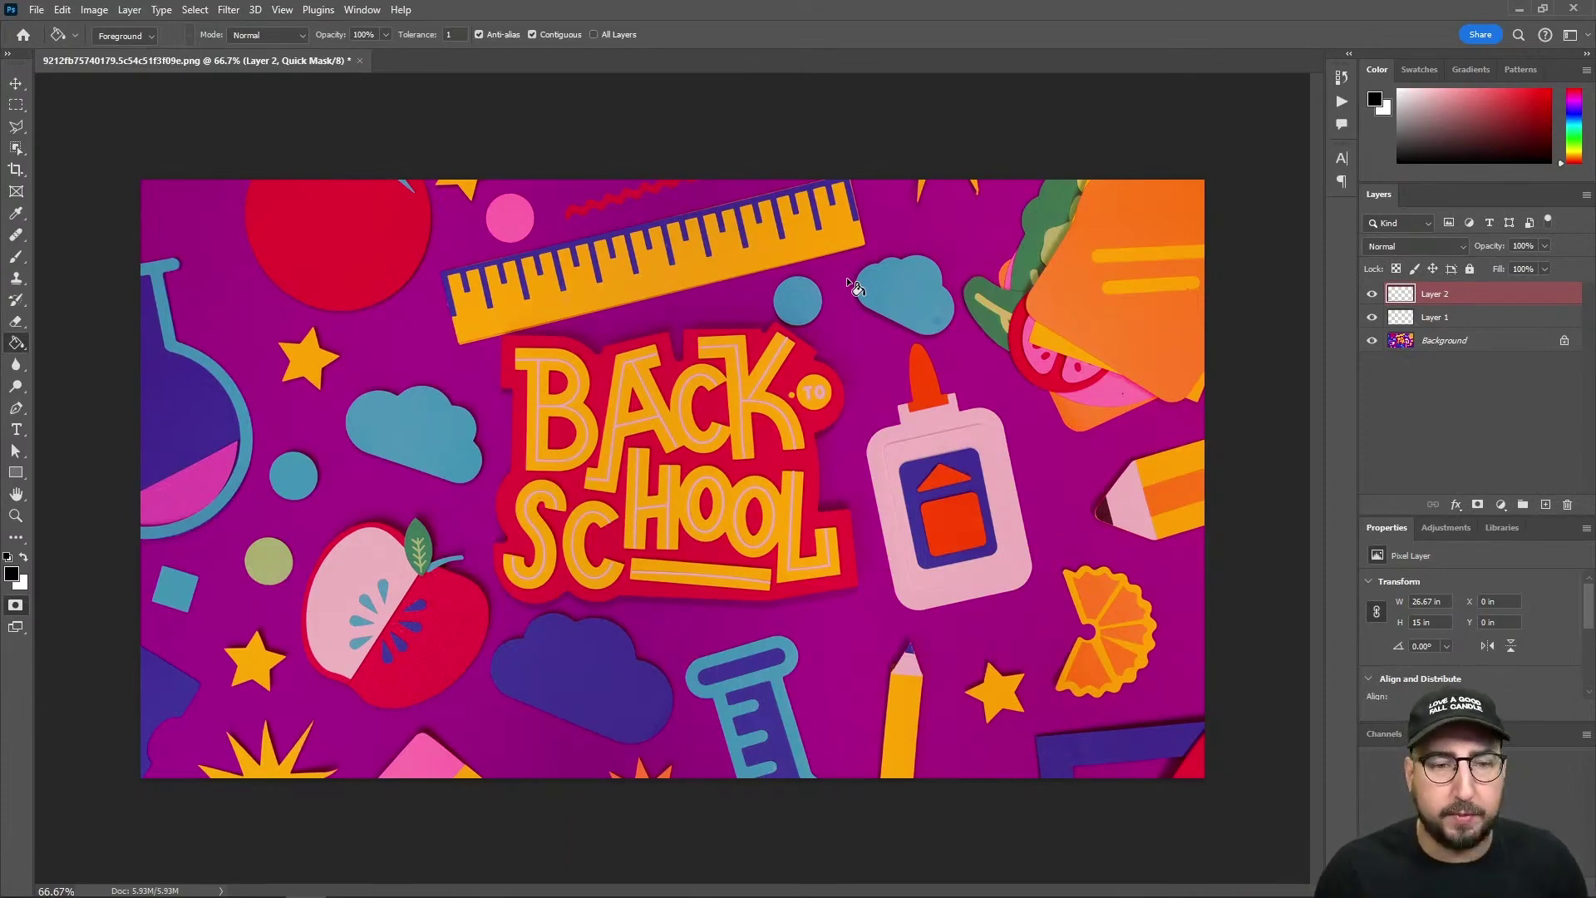
- Turn the Quick Mask into a selection, generate a 'colored clay' version, and zoom in on the underline
{"action": "key", "text": "q"}
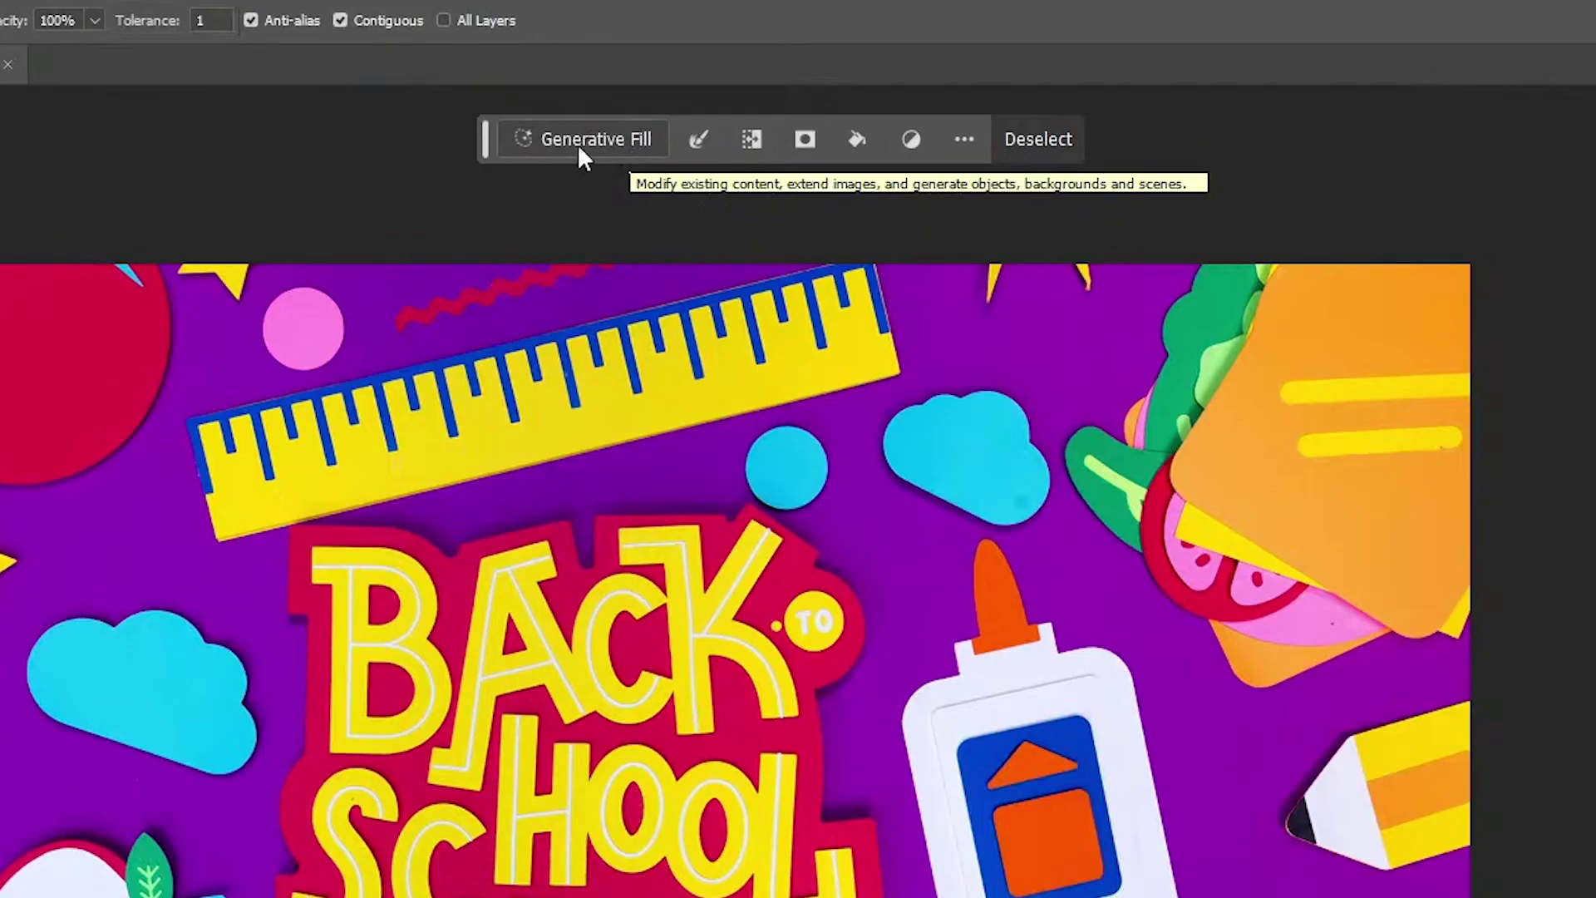
{"action": "left_click", "coordinate": [580, 141]}
{"action": "type", "text": "clou"}
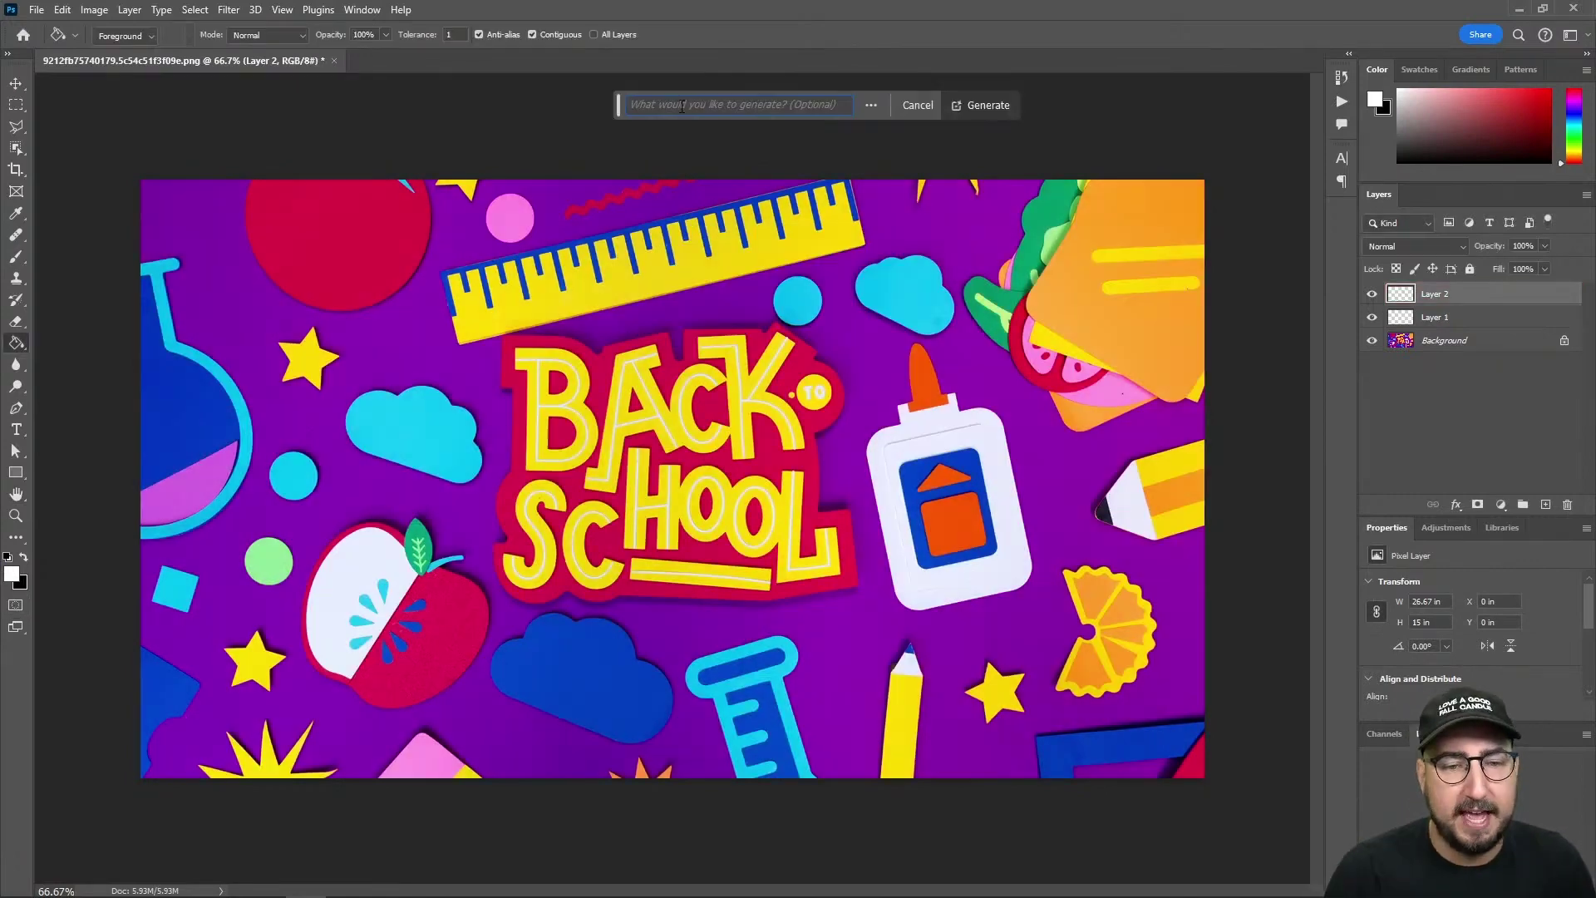
{"action": "type", "text": "col"}
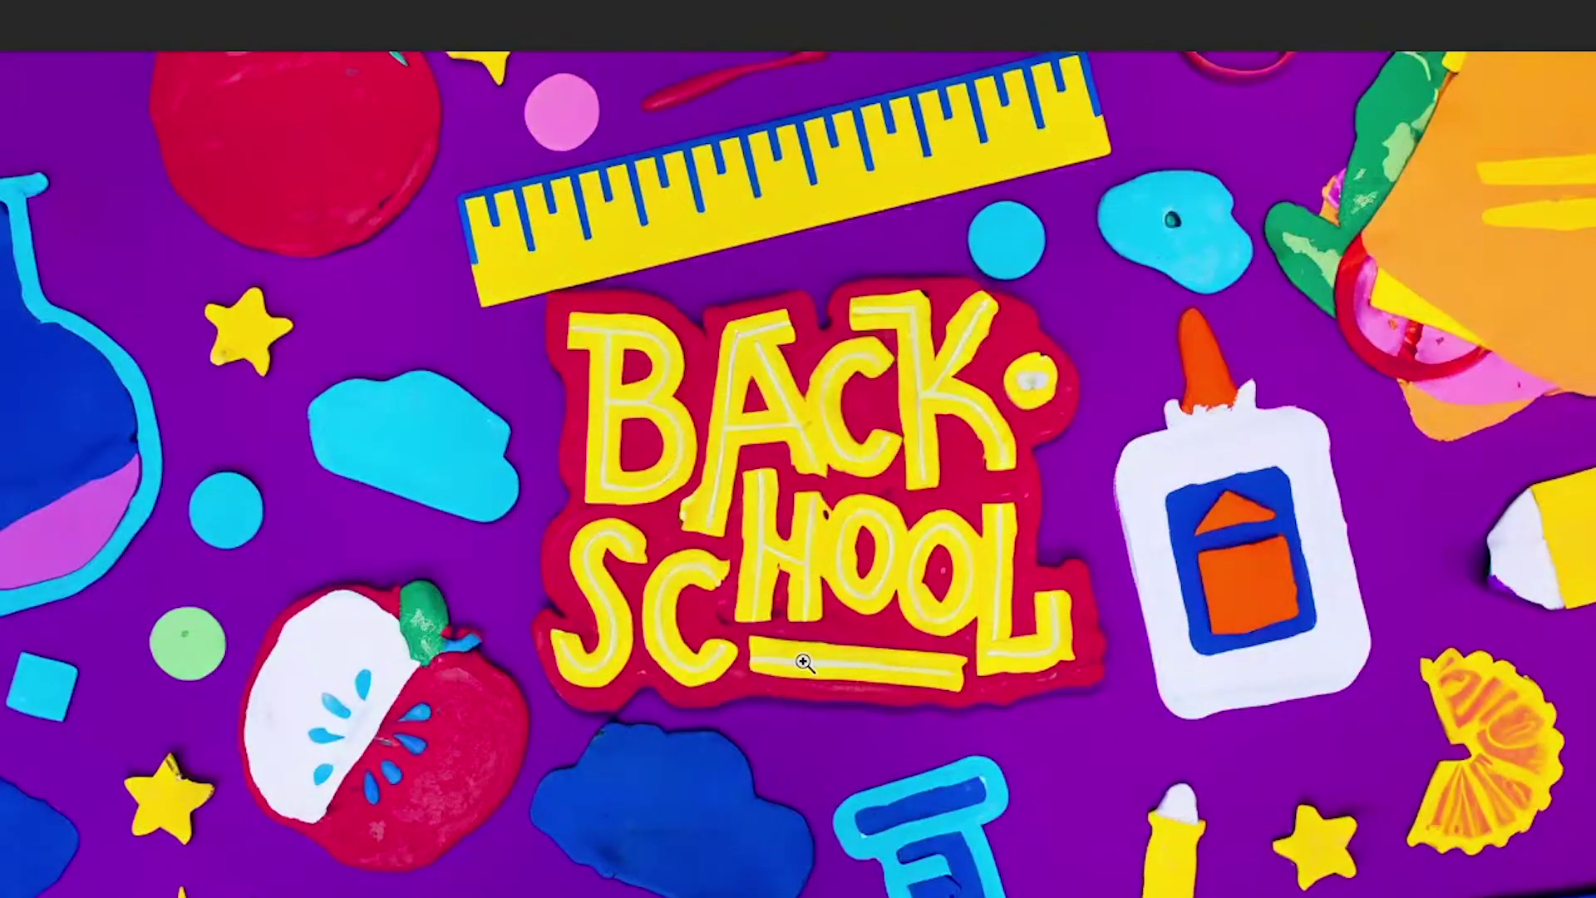
{"action": "left_click", "coordinate": [803, 662]}
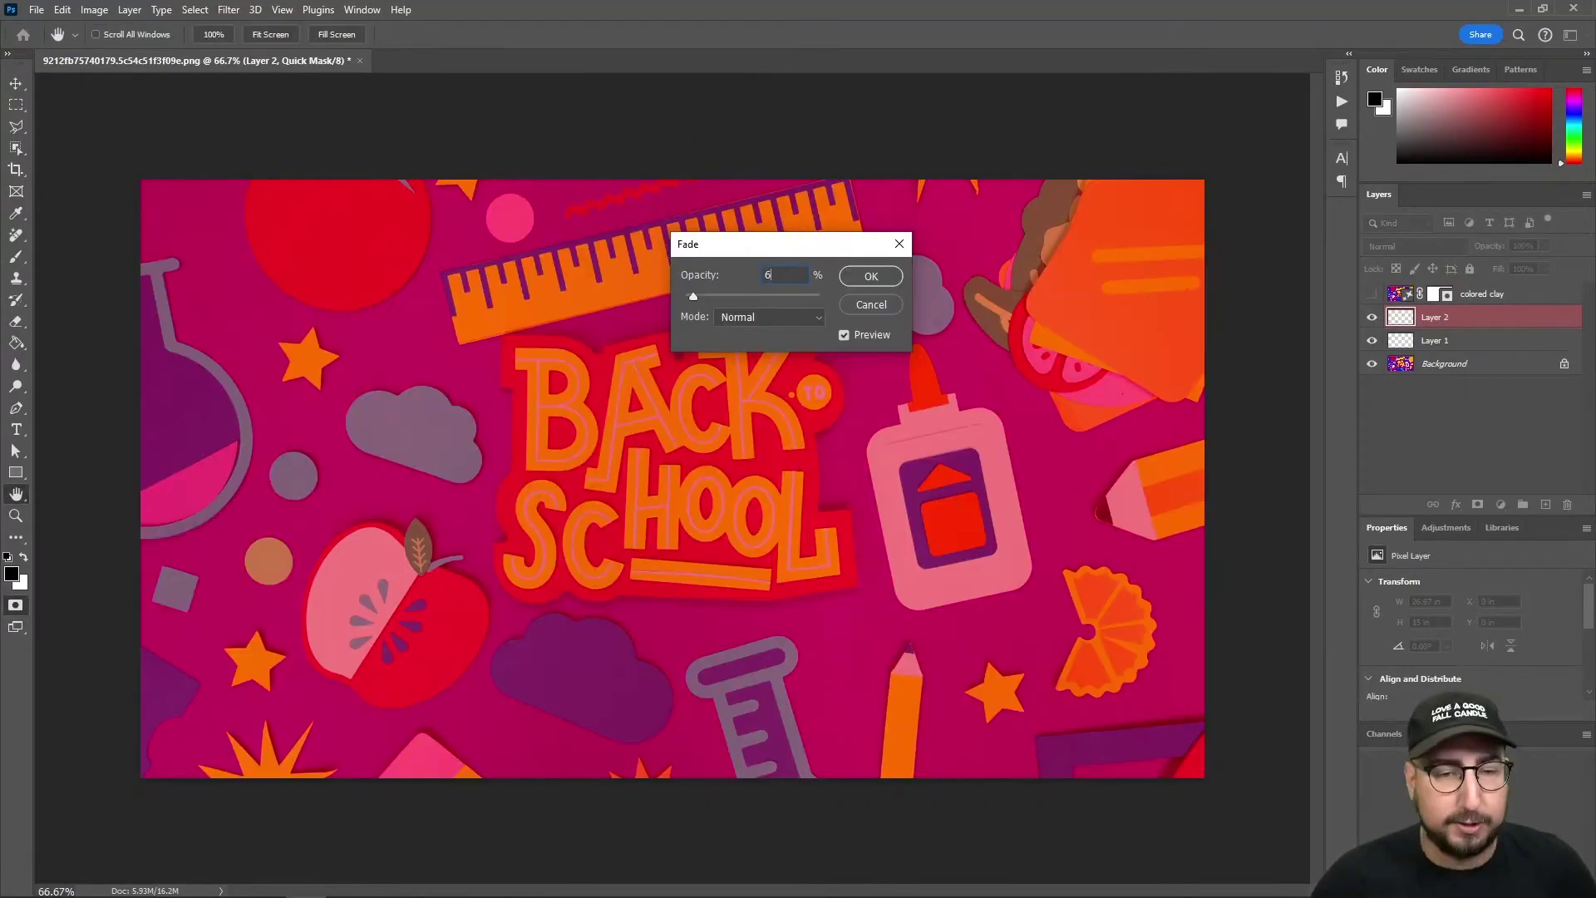
- Create a second colored clay layer and toggle its visibility to compare both renditions
{"action": "type", "text": "65"}
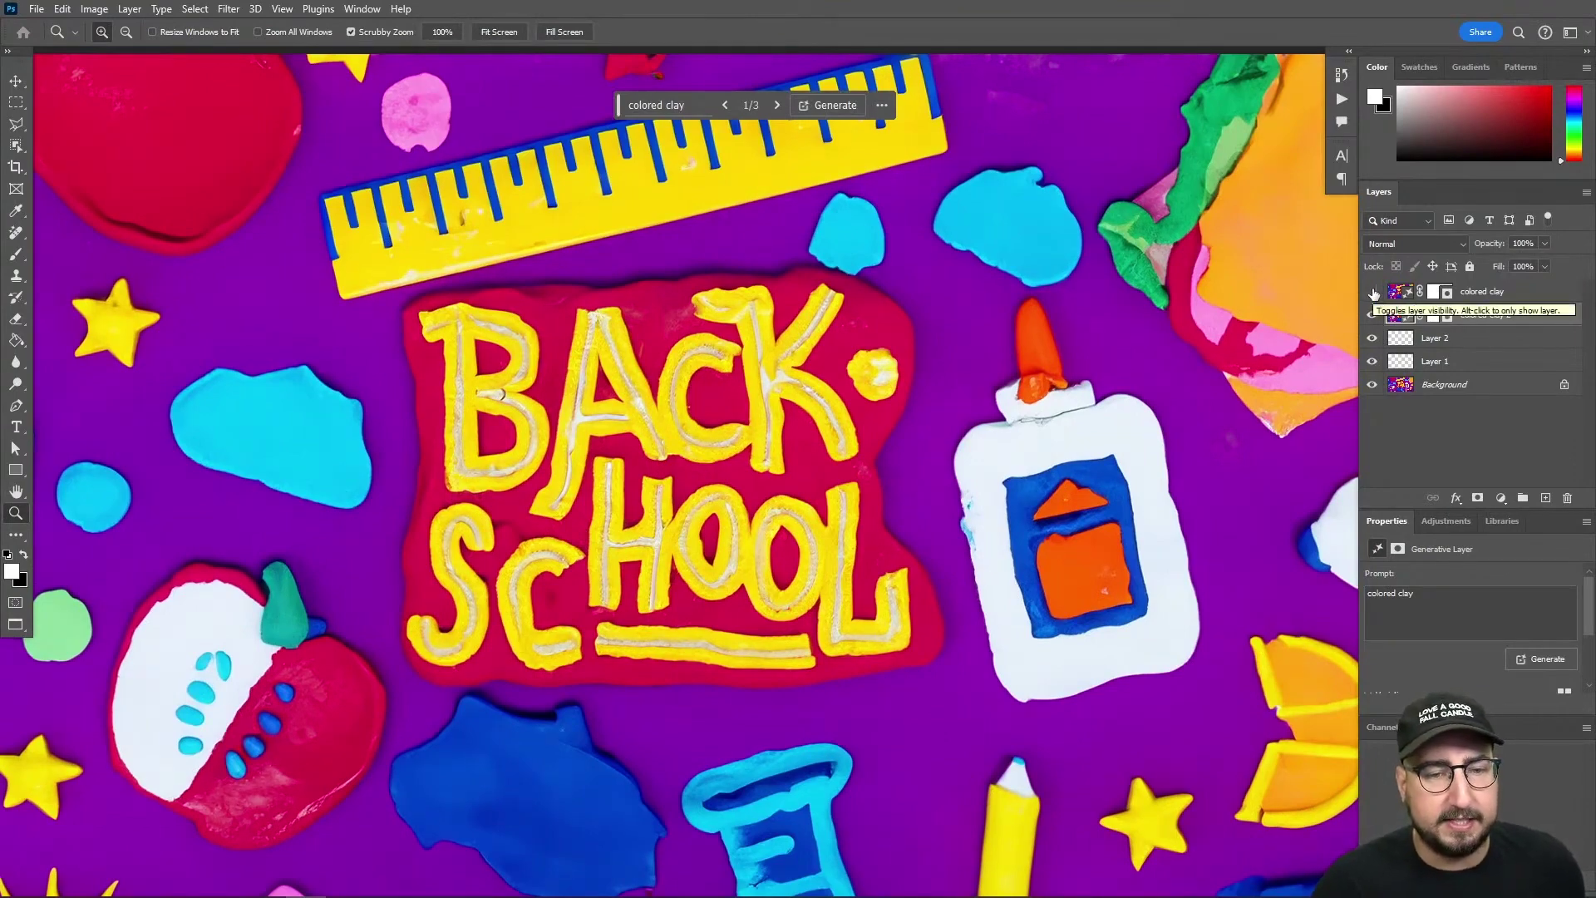
{"action": "left_click", "coordinate": [1372, 291]}
{"action": "left_click", "coordinate": [1372, 291]}
{"action": "left_click", "coordinate": [1372, 291]}
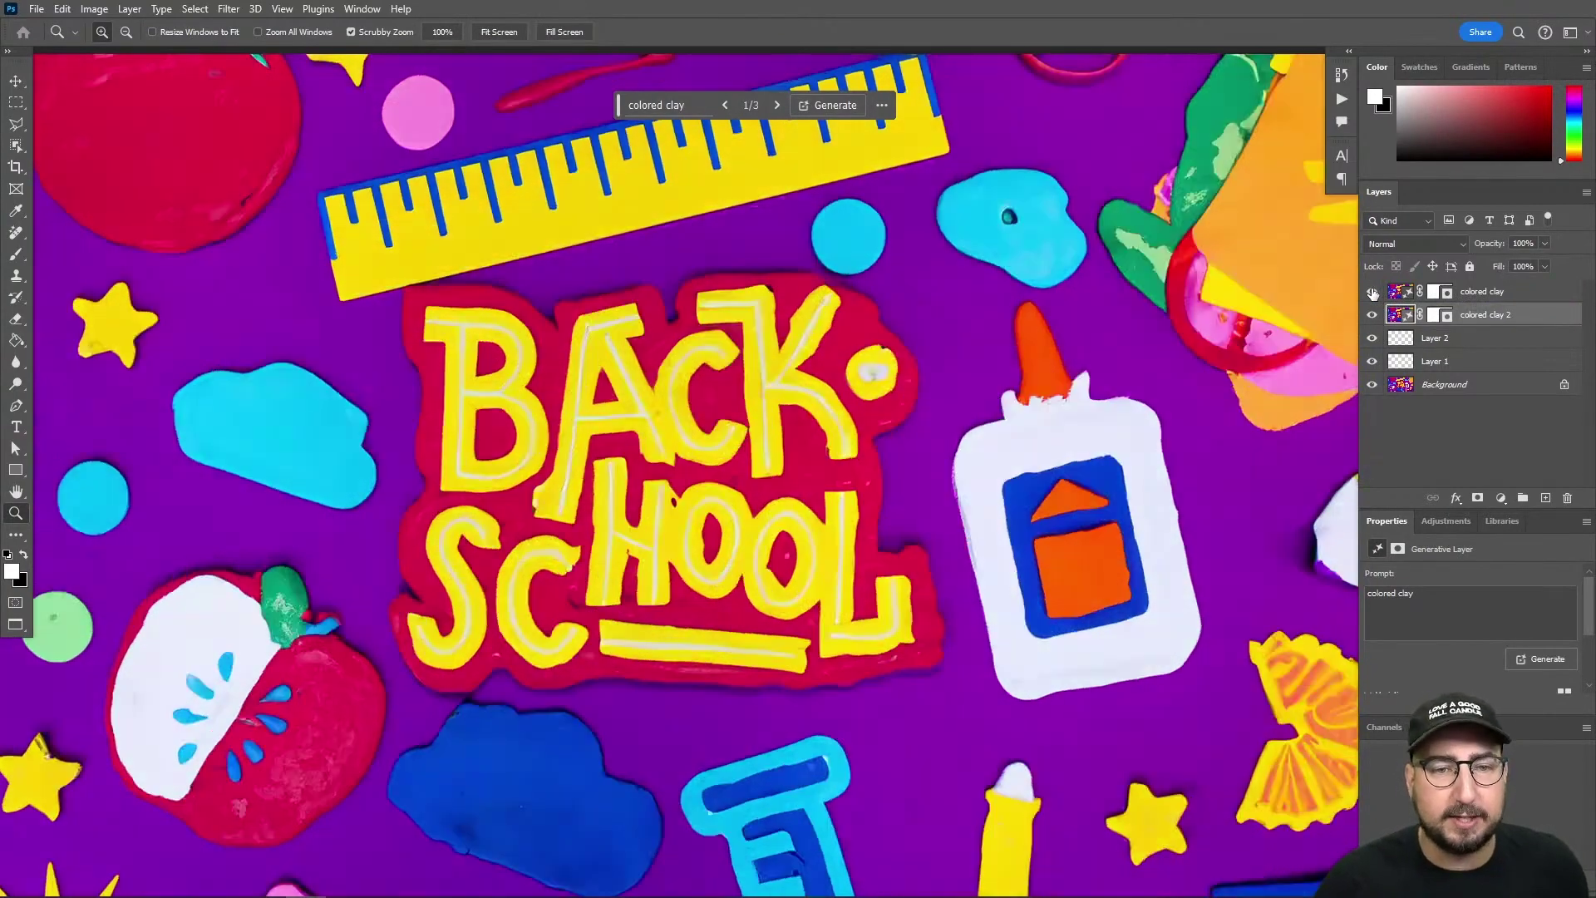
{"action": "left_click", "coordinate": [1372, 292]}
{"action": "left_click", "coordinate": [1372, 292]}
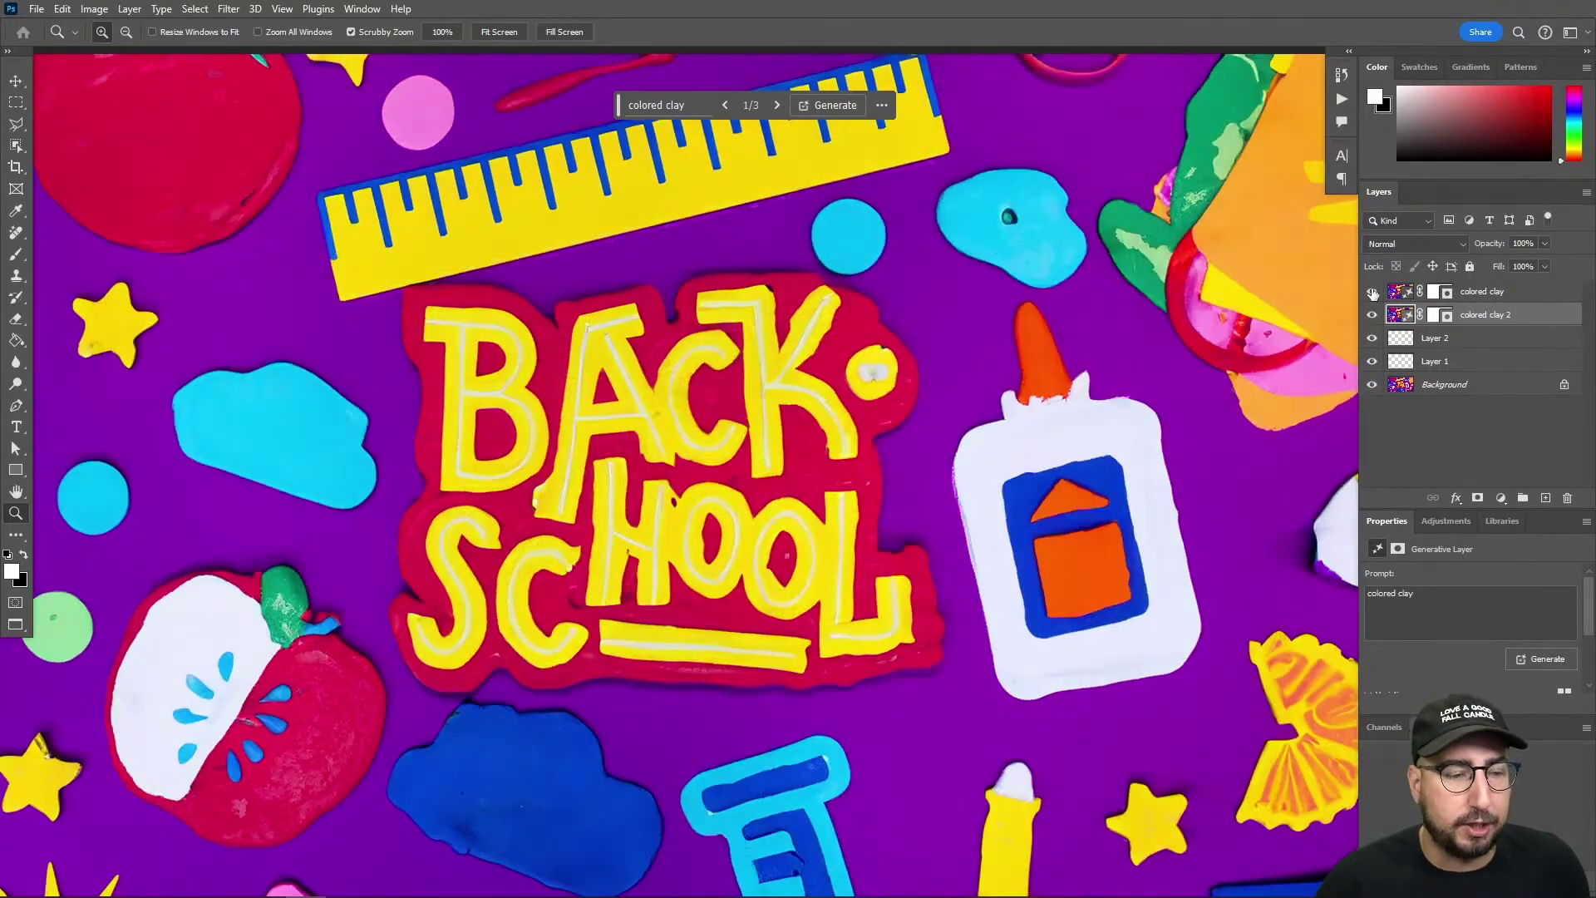
{"action": "left_click", "coordinate": [1372, 292]}
{"action": "left_click", "coordinate": [1372, 292]}
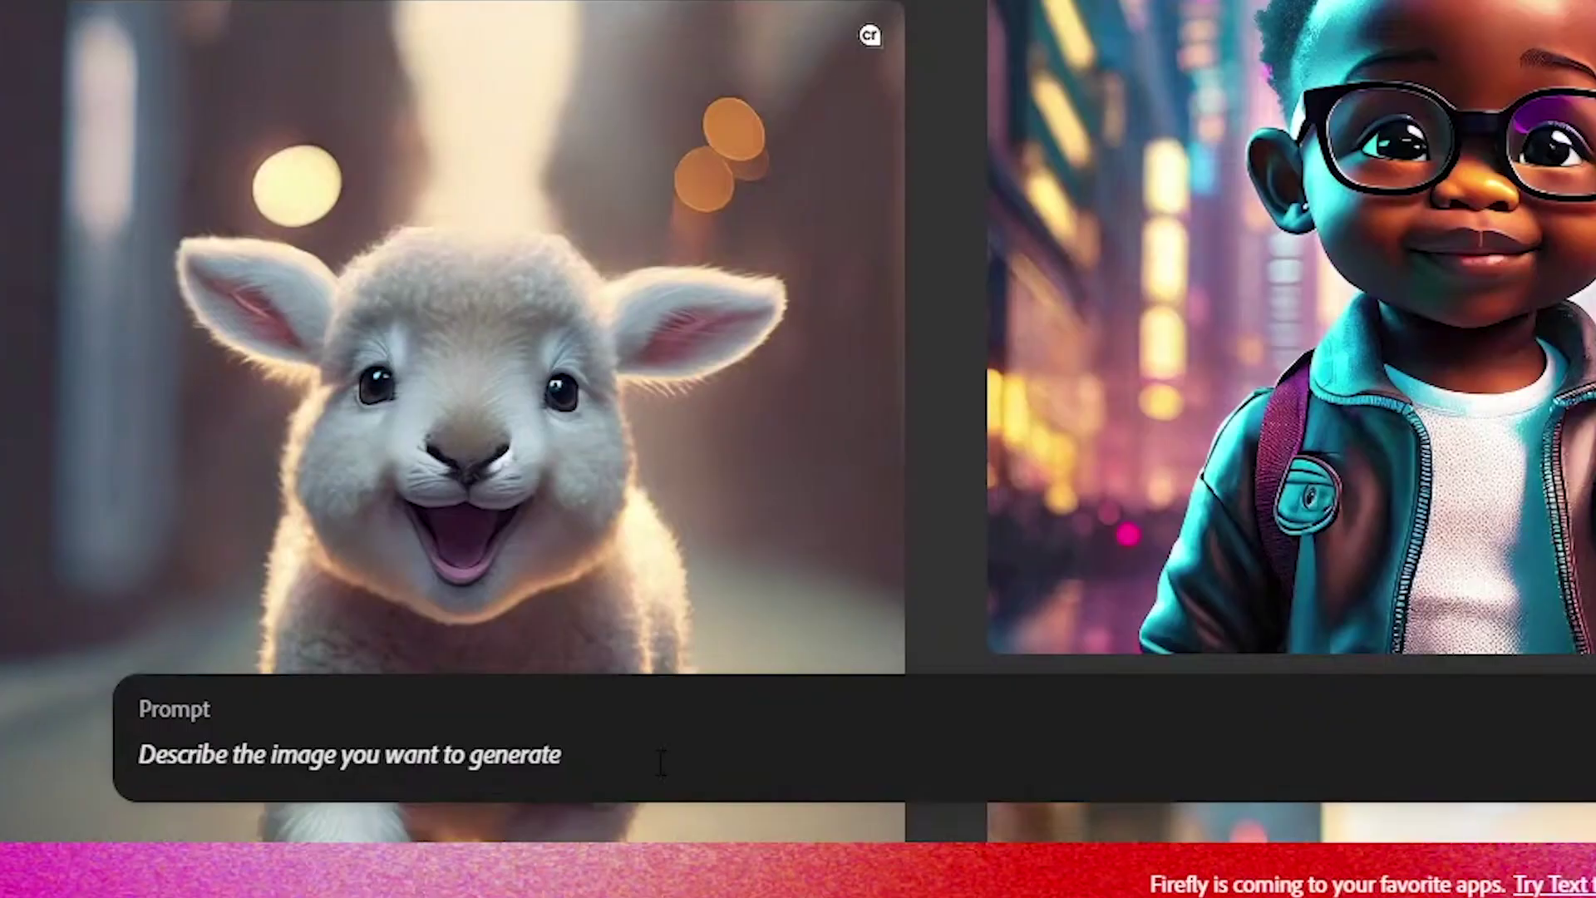
- Prompt Firefly for a Christmas living room with fireplace, tree, gifts, wreath and candles, then start a new document
{"action": "type", "text": "Li"}
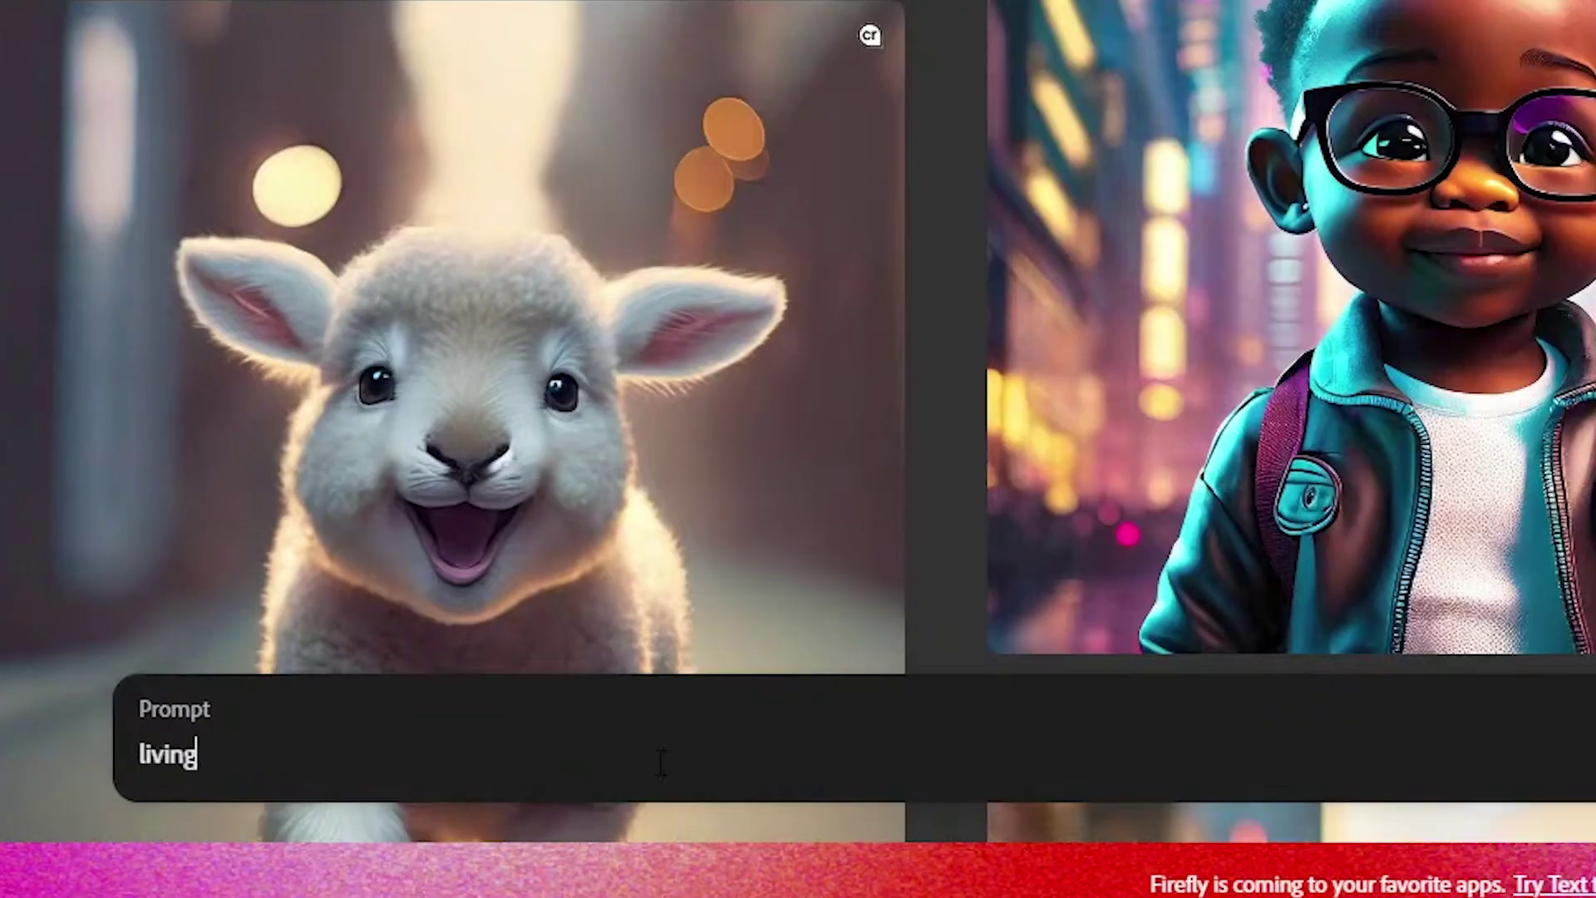
{"action": "type", "text": "ving room at christm"}
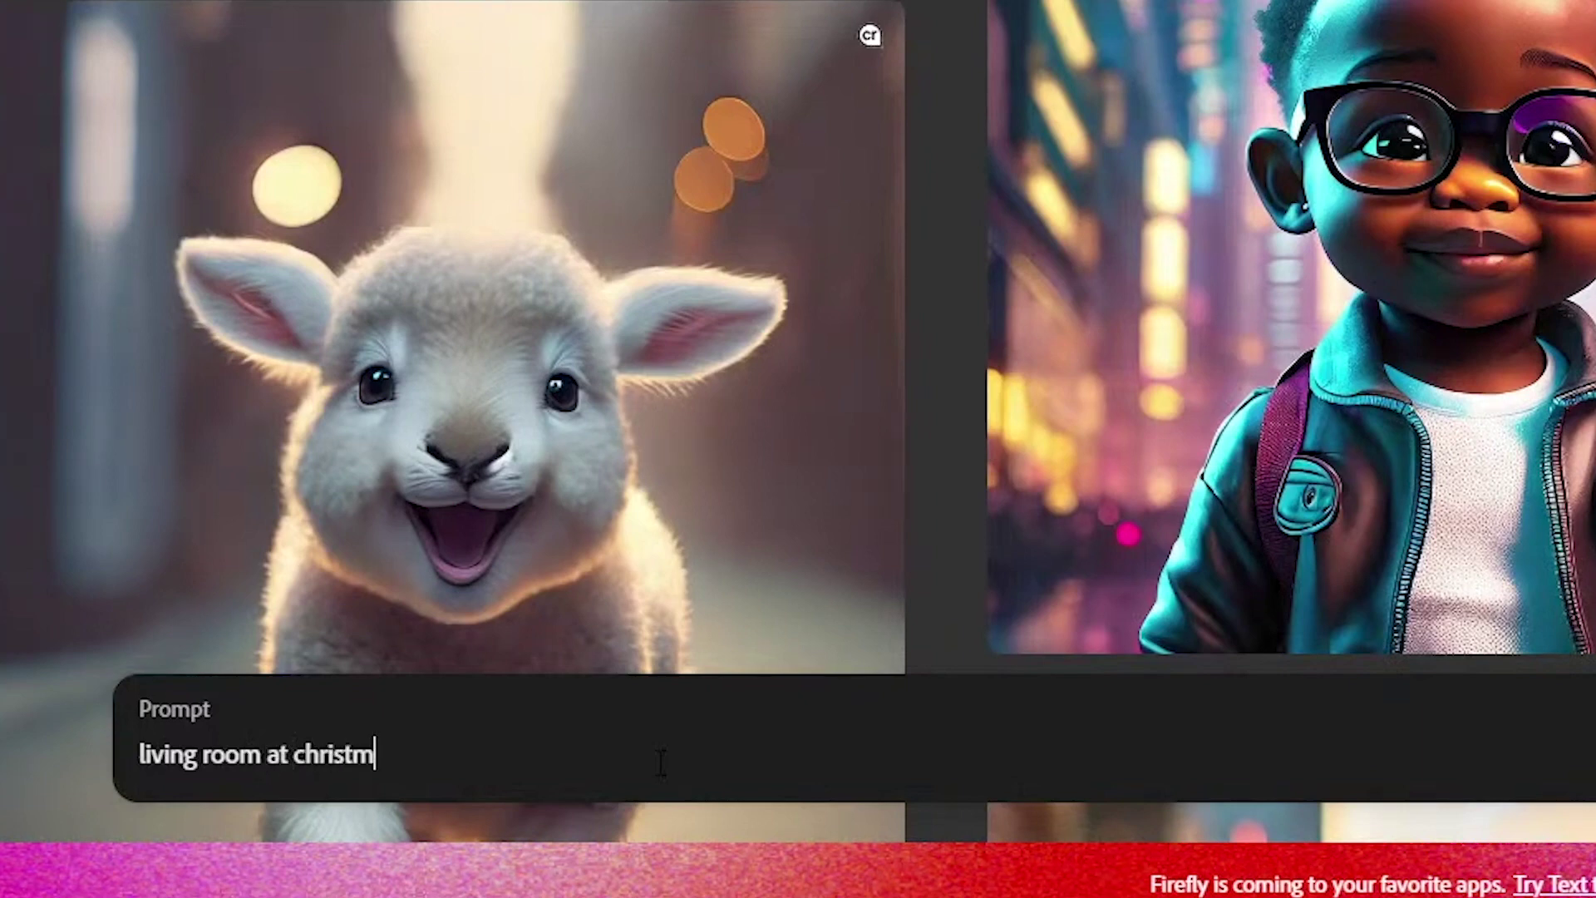
{"action": "type", "text": "as with a firefplace, christm"}
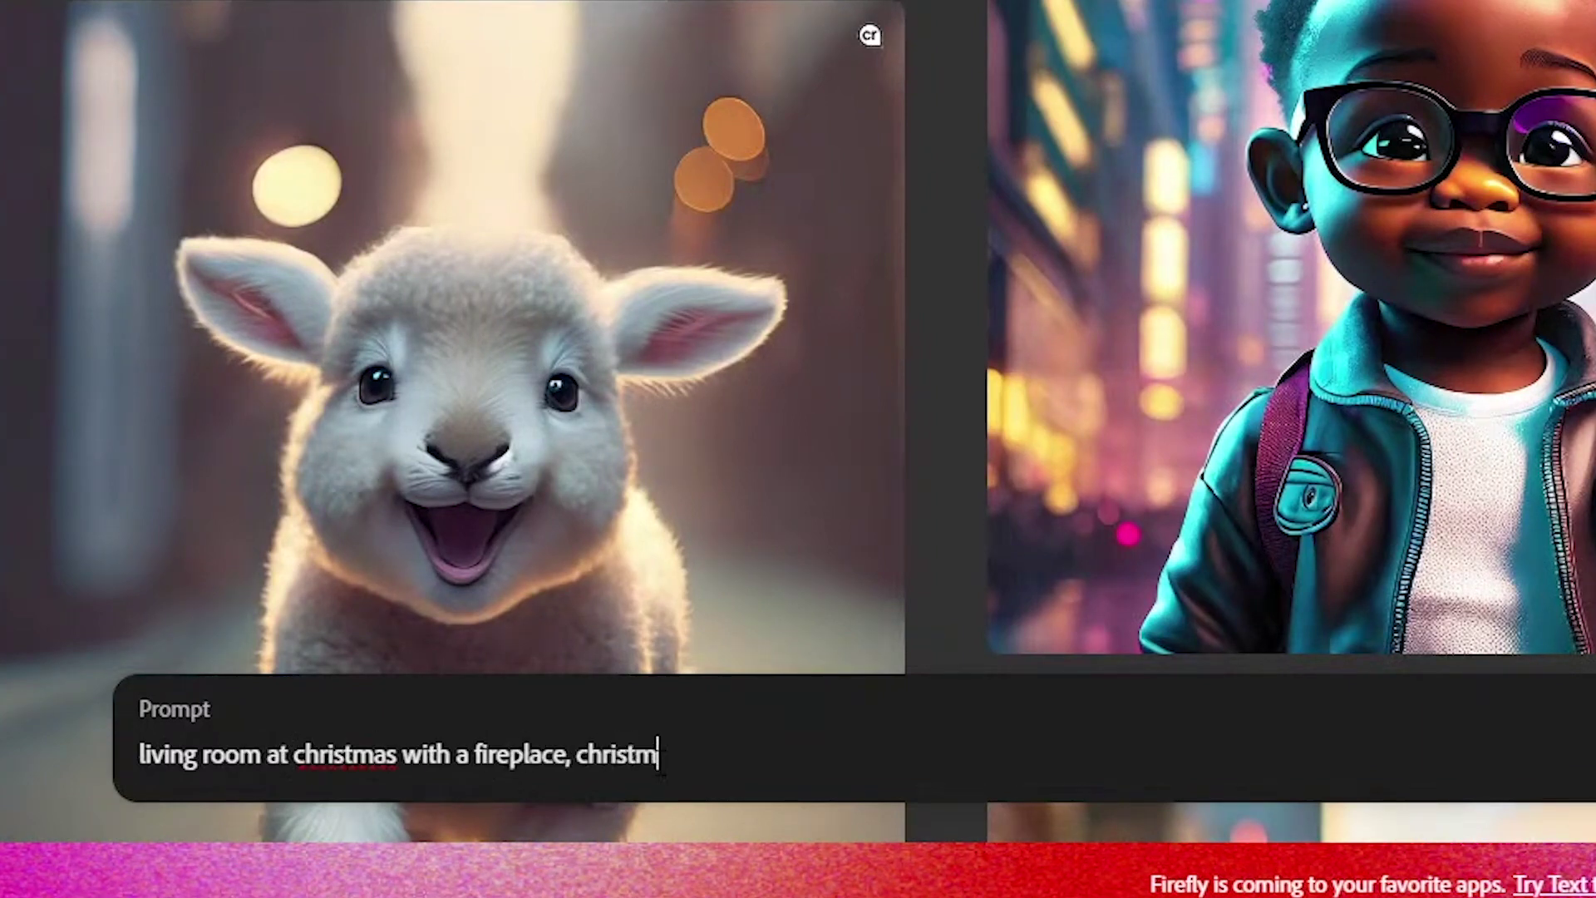
{"action": "type", "text": "as tree, fi"}
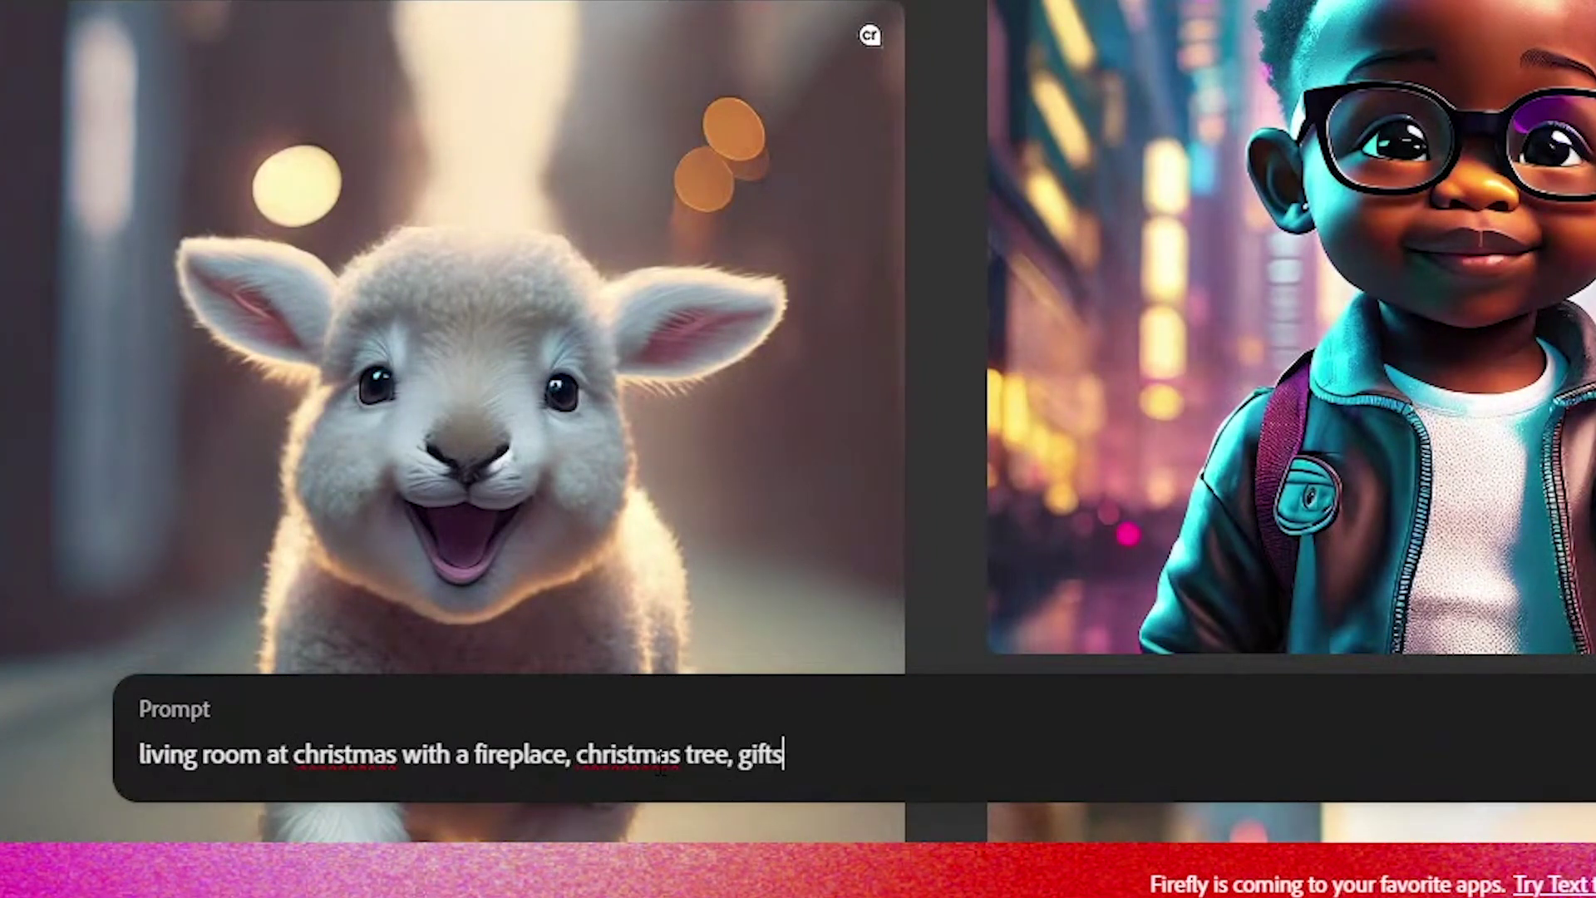
{"action": "type", "text": "fts, a wreath, cand"}
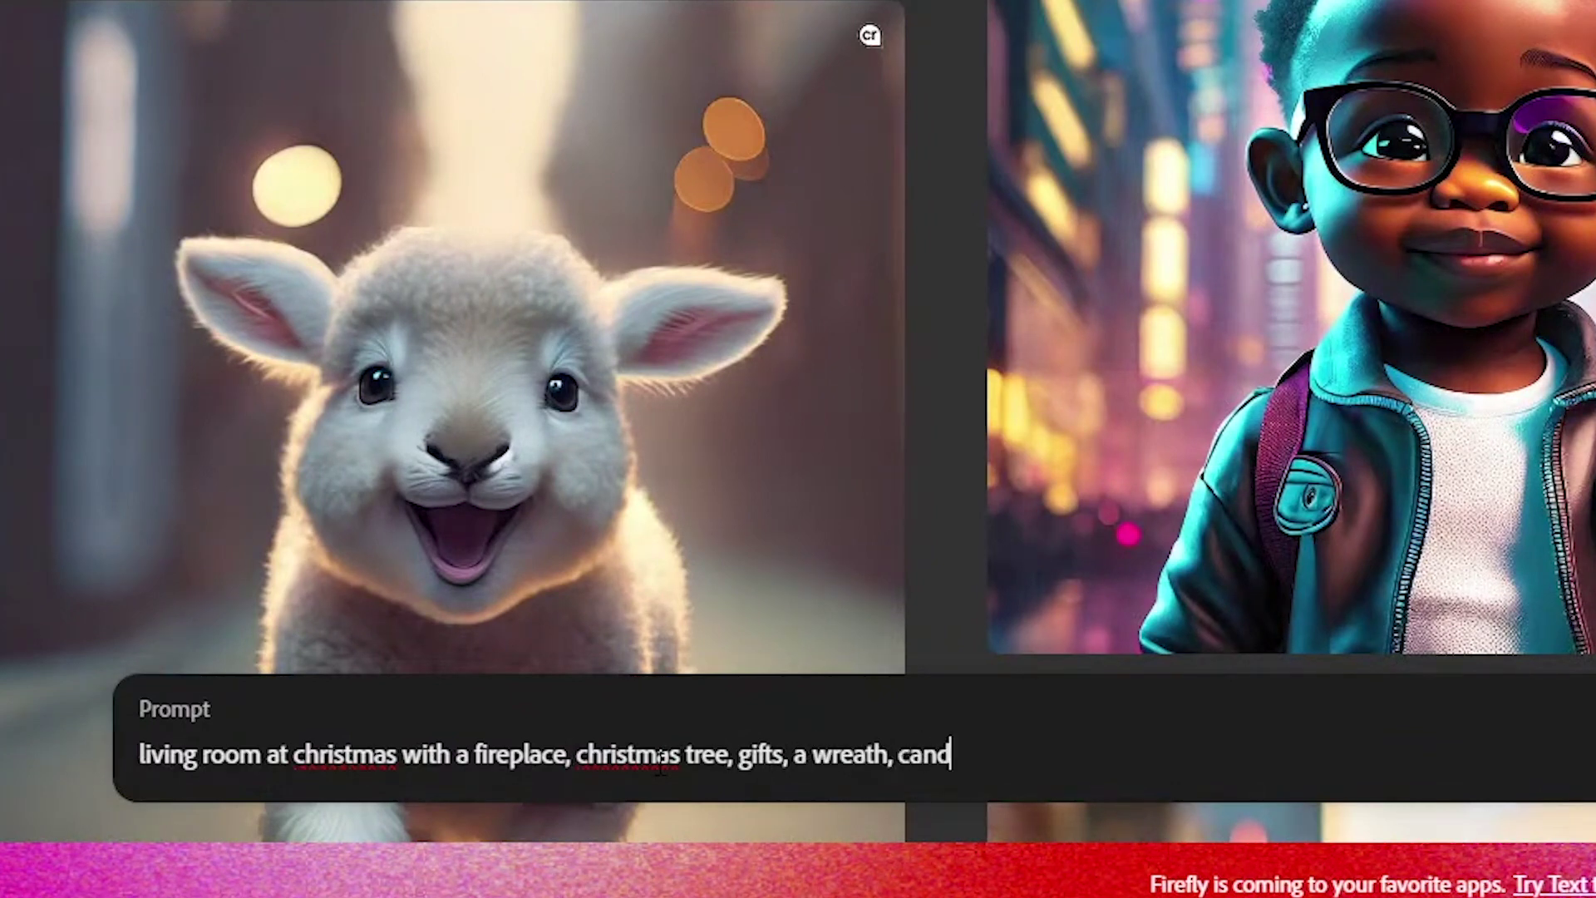
{"action": "type", "text": "les, and a"}
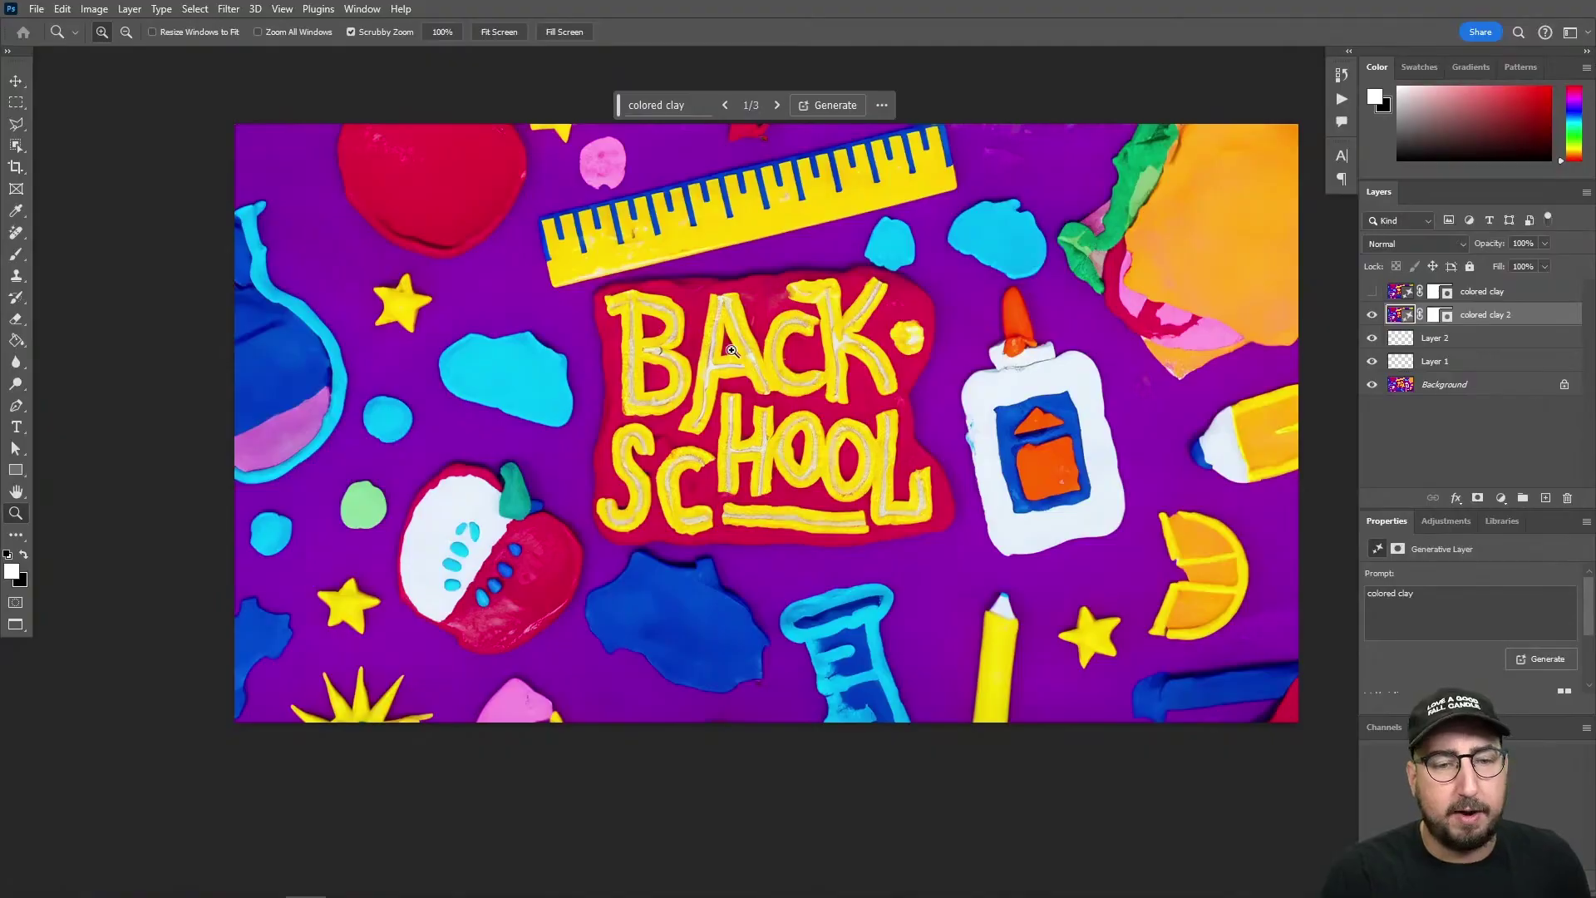
{"action": "key", "text": "ctrl+n"}
- Create a clipboard-sized document and paste the Christmas sketch, positioning it on the canvas
{"action": "key", "text": "Return"}
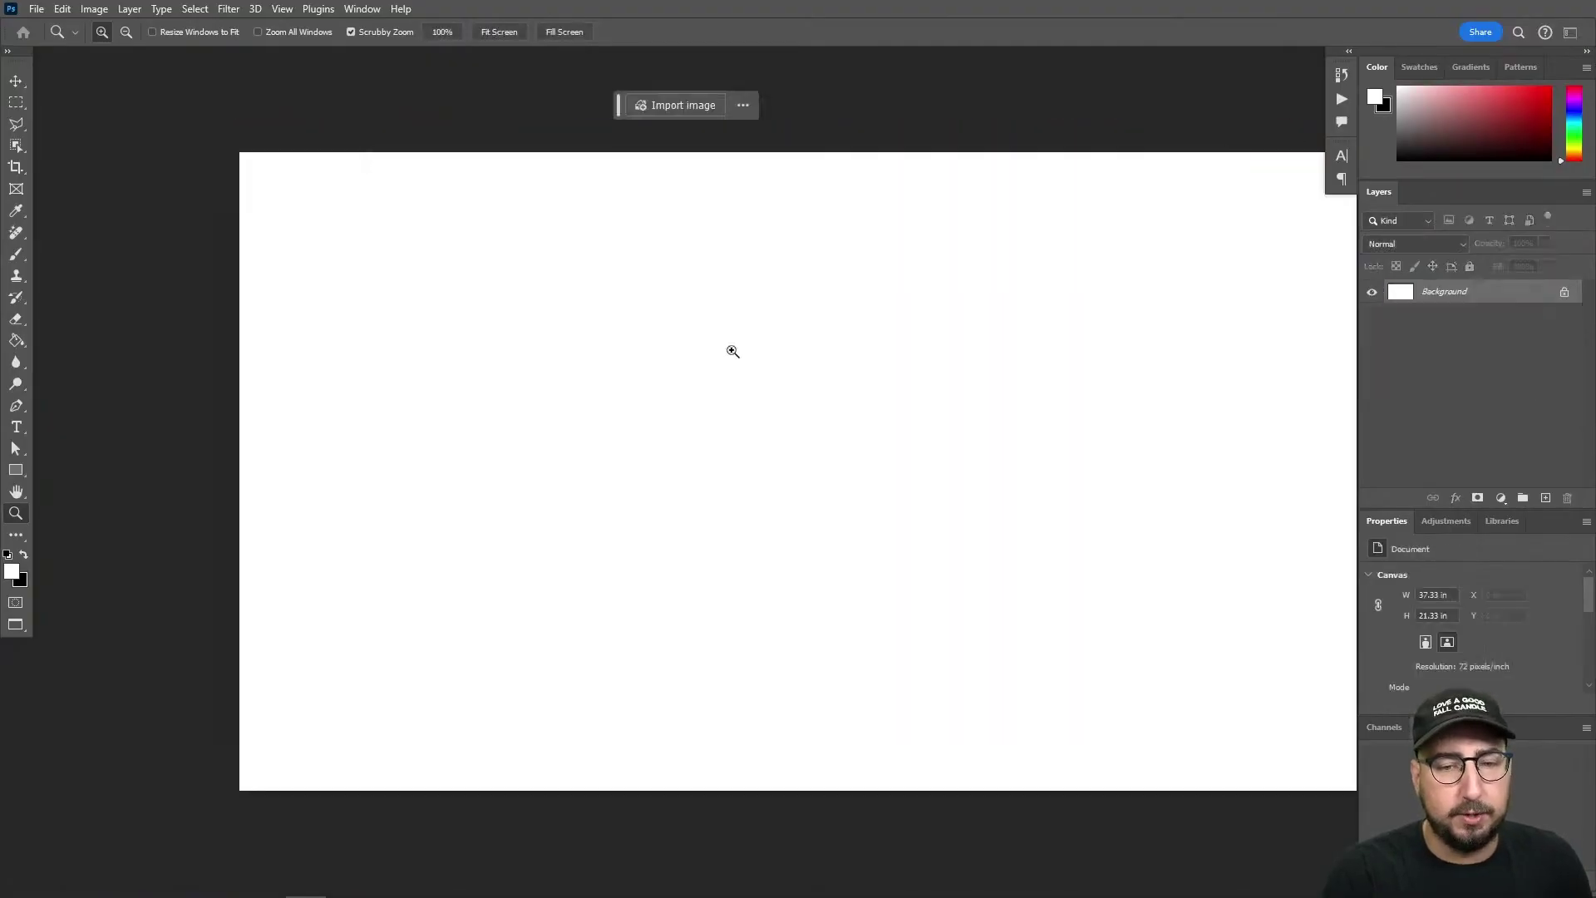
{"action": "key", "text": "ctrl+v"}
{"action": "left_click_drag", "start_coordinate": [732, 355], "coordinate": [657, 329]}
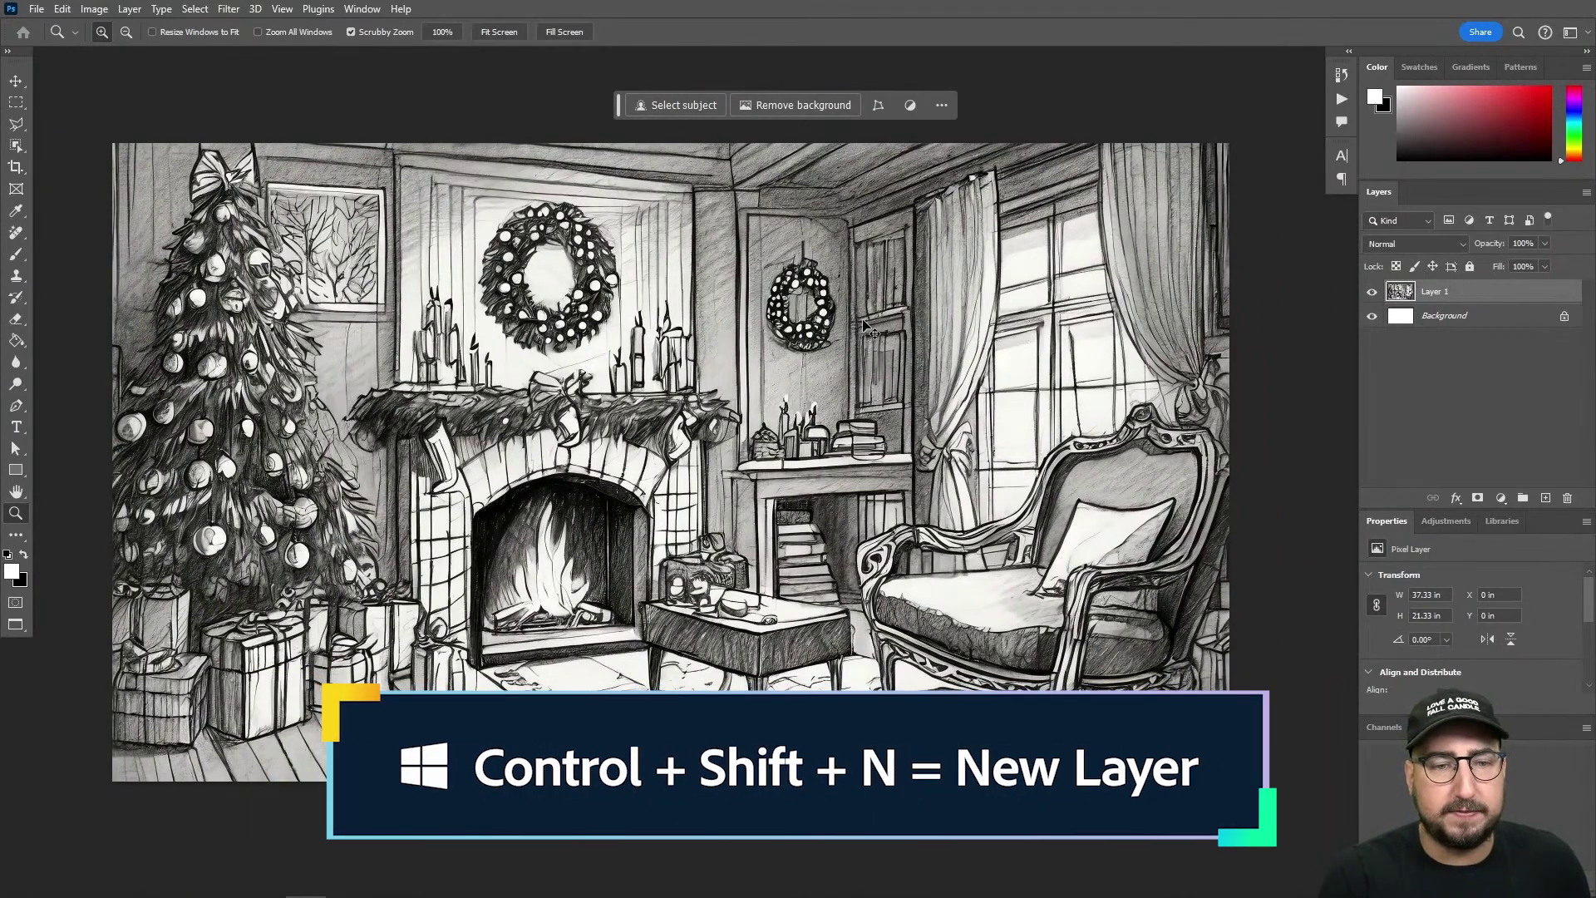
- Add an empty Layer 2 and fill a quick mask faded to 90%
{"action": "key", "text": "ctrl+shift+n"}
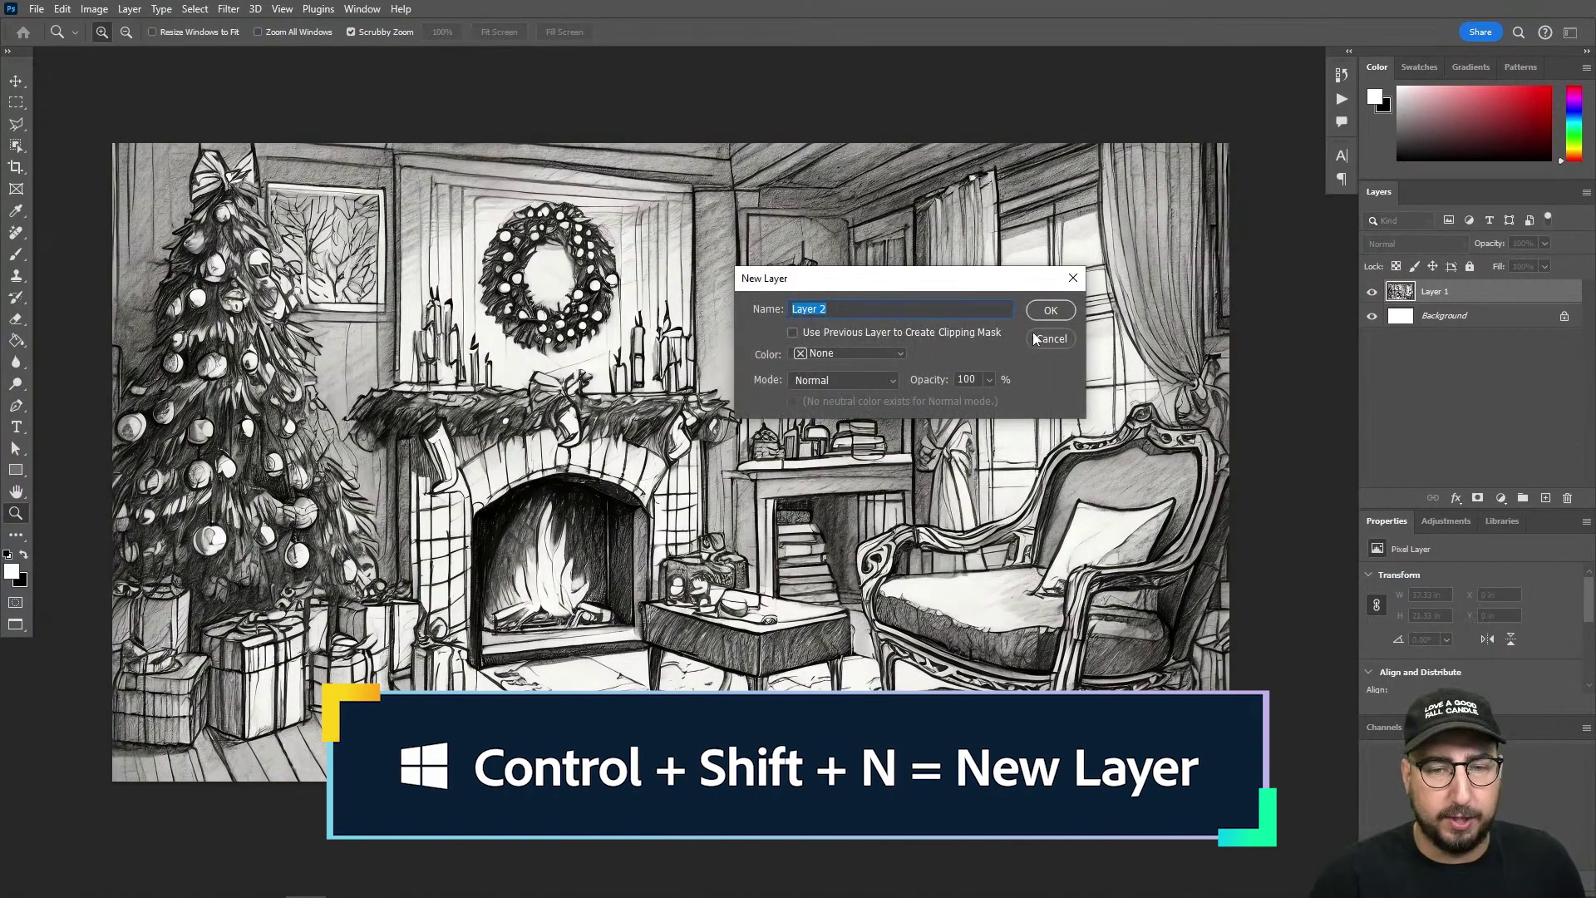
{"action": "left_click", "coordinate": [1050, 310]}
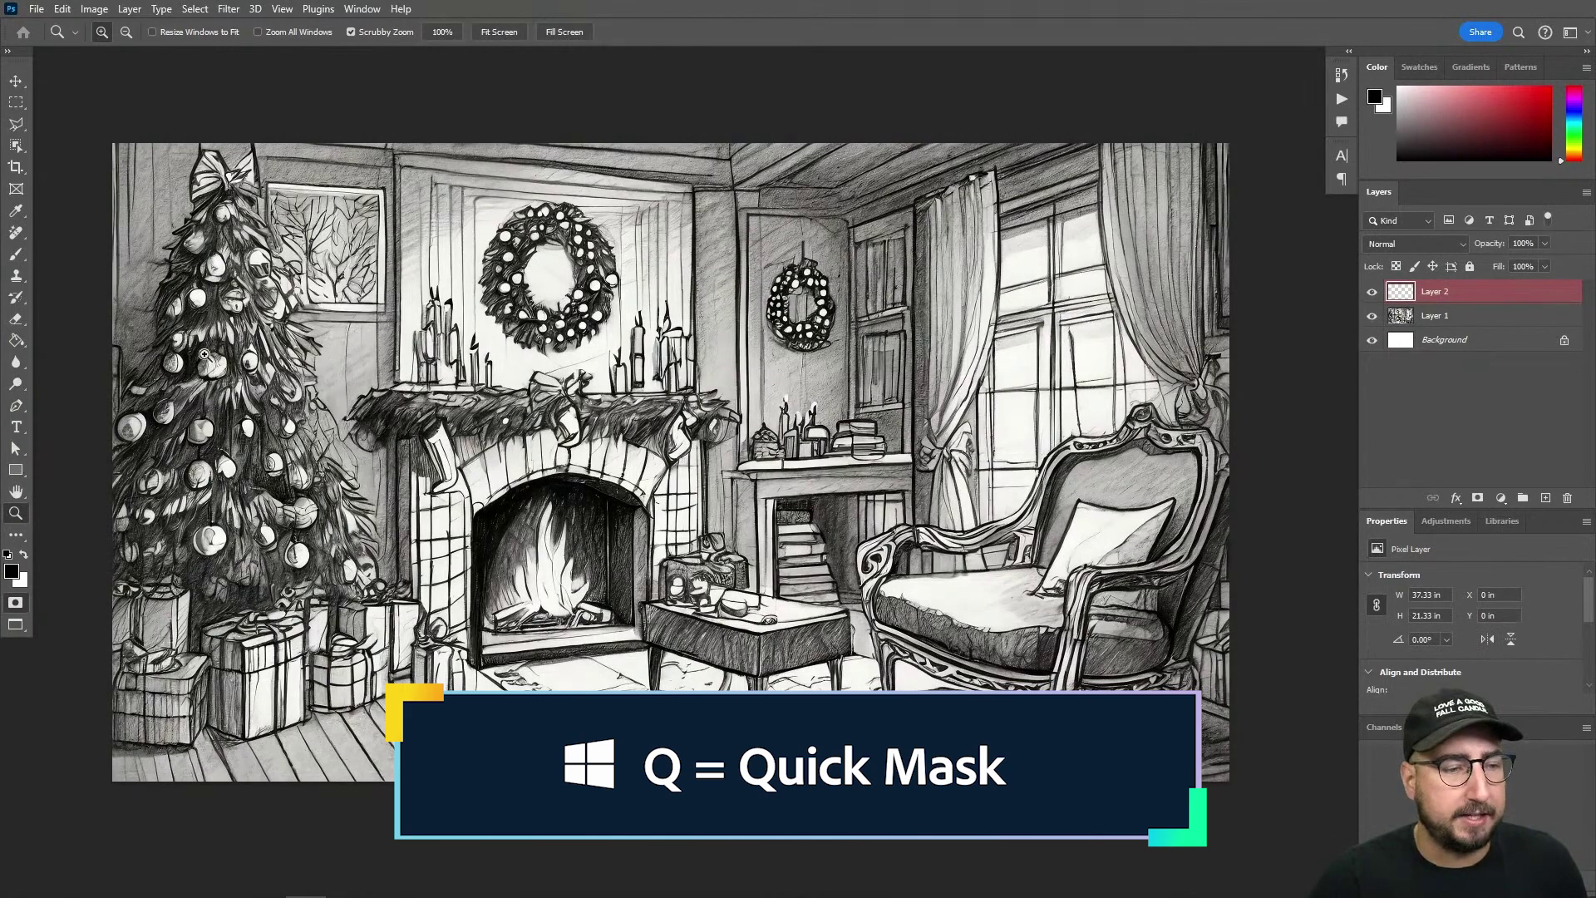
{"action": "key", "text": "g"}
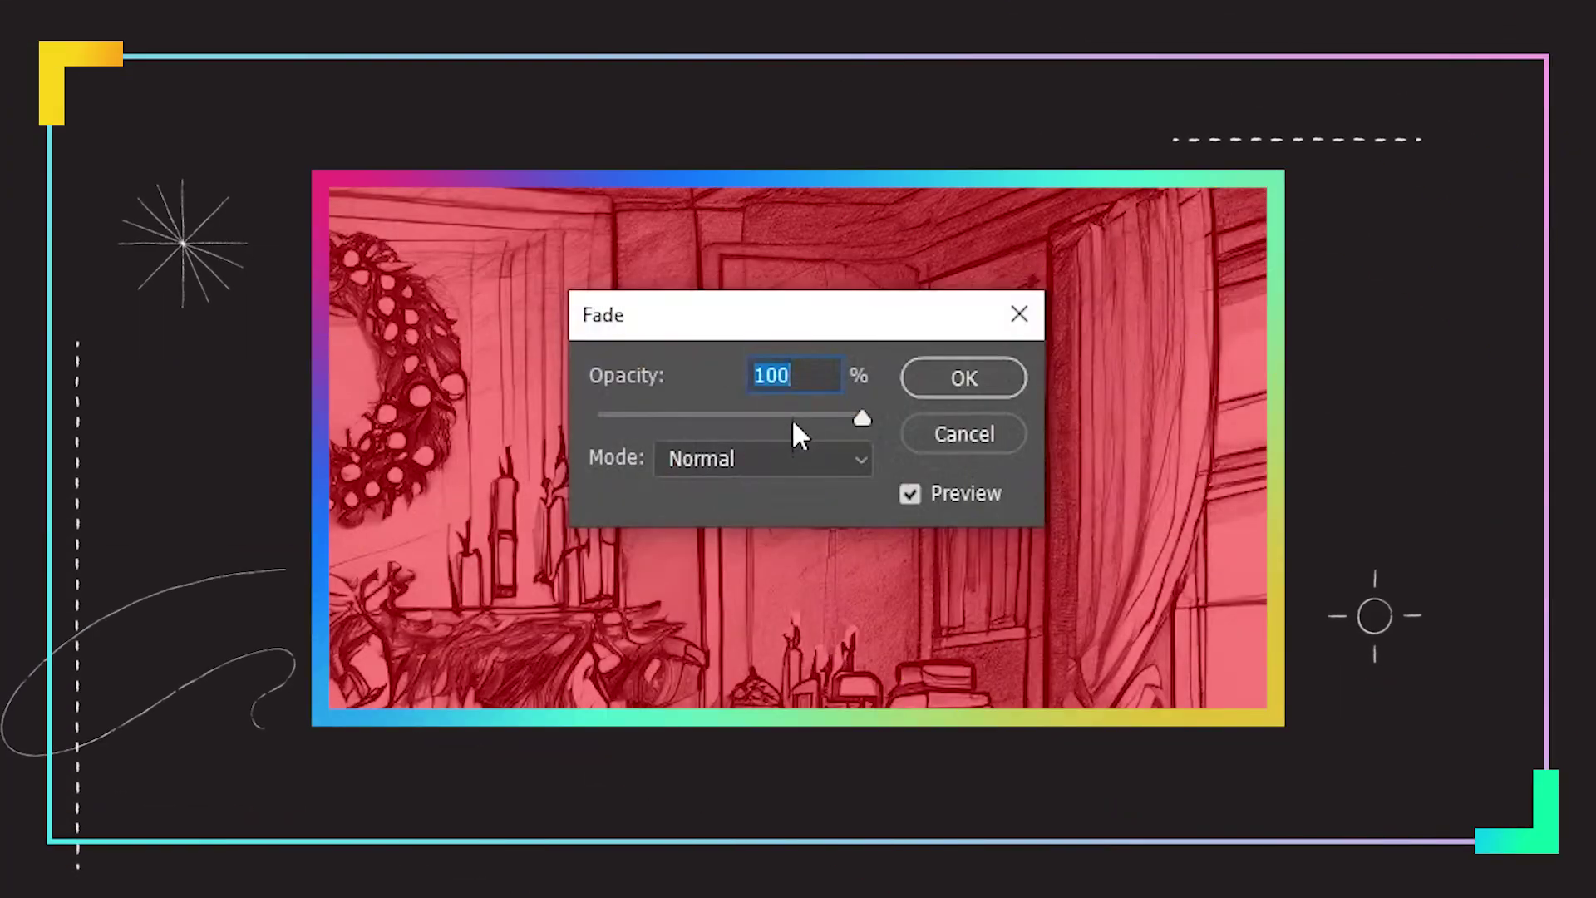
{"action": "type", "text": "90"}
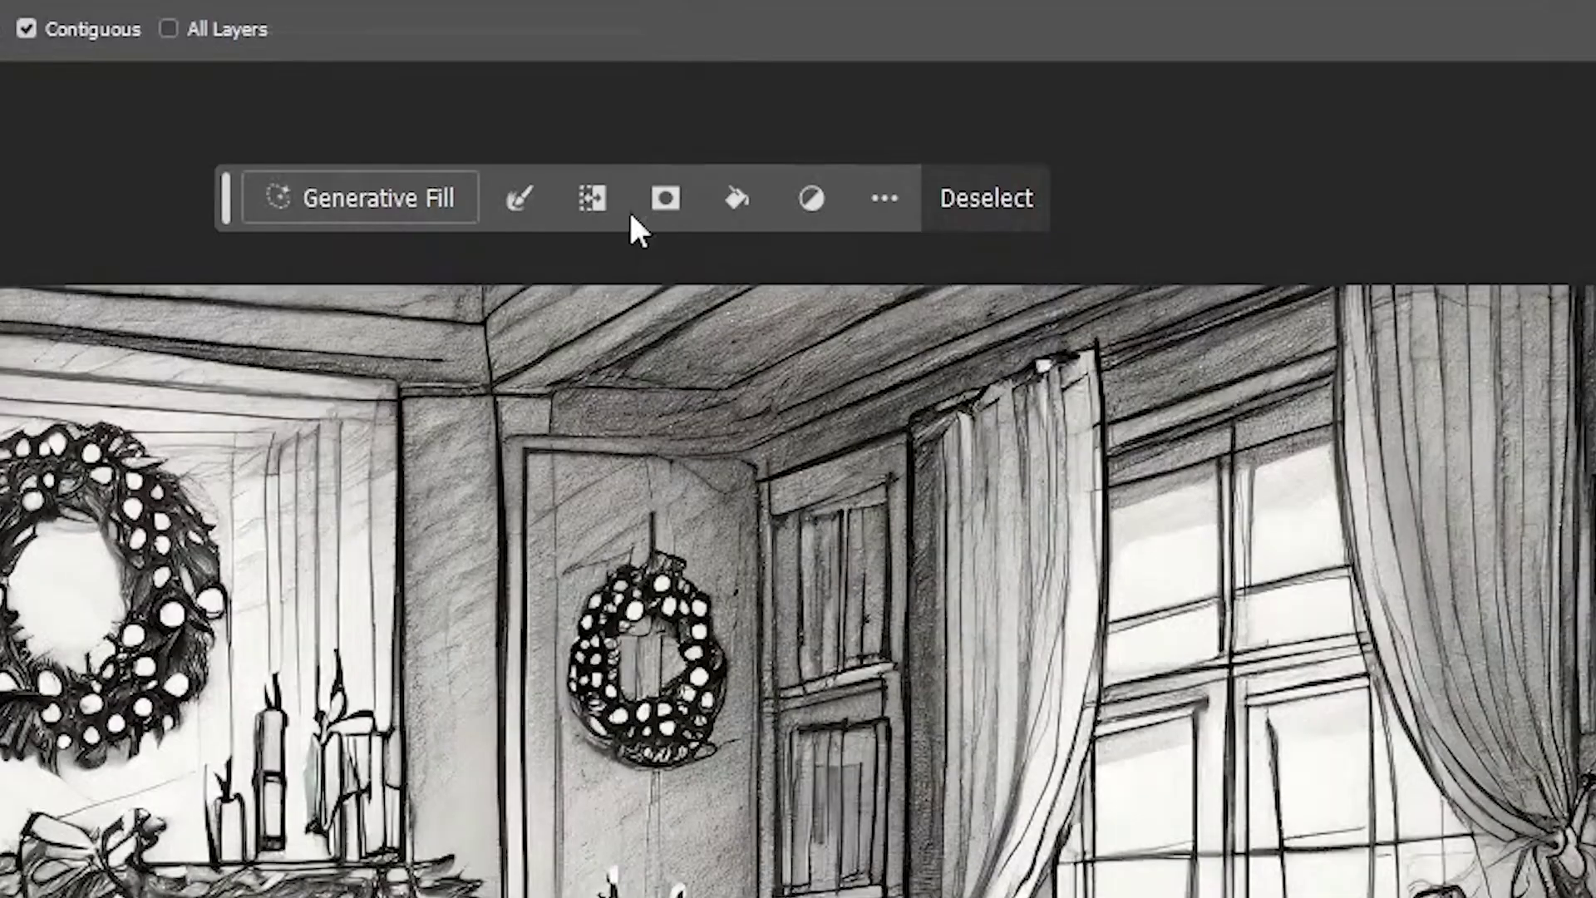
- Generate 'living room with christmas tree and fireplace' over the sketch
{"action": "left_click", "coordinate": [389, 199]}
{"action": "type", "text": "living ro"}
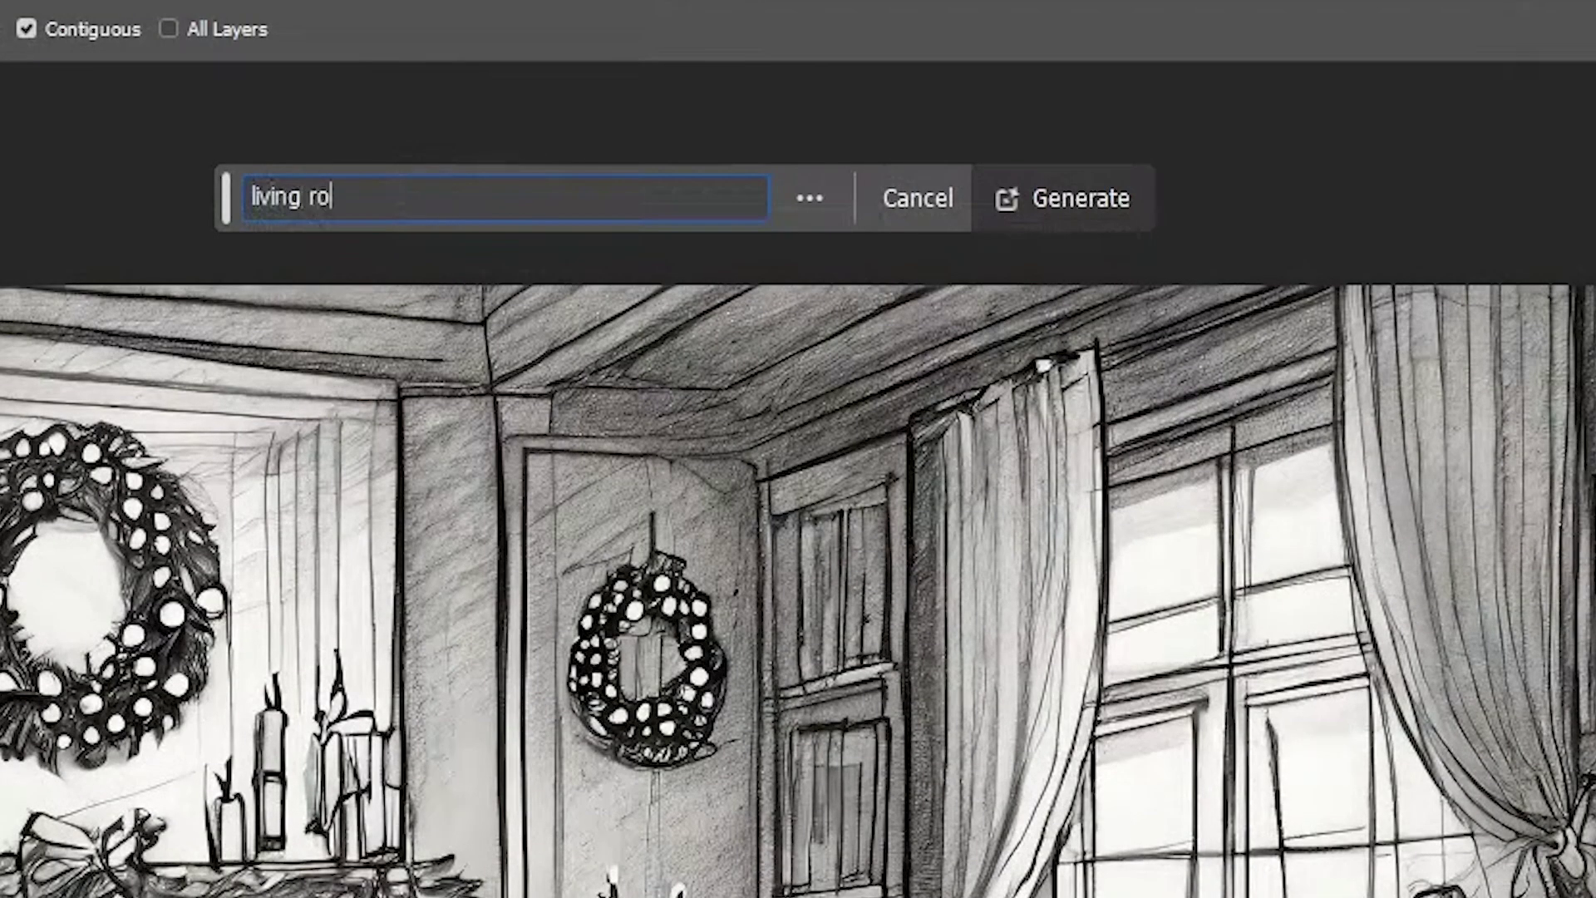
{"action": "type", "text": "om with christmas tree and fireplace"}
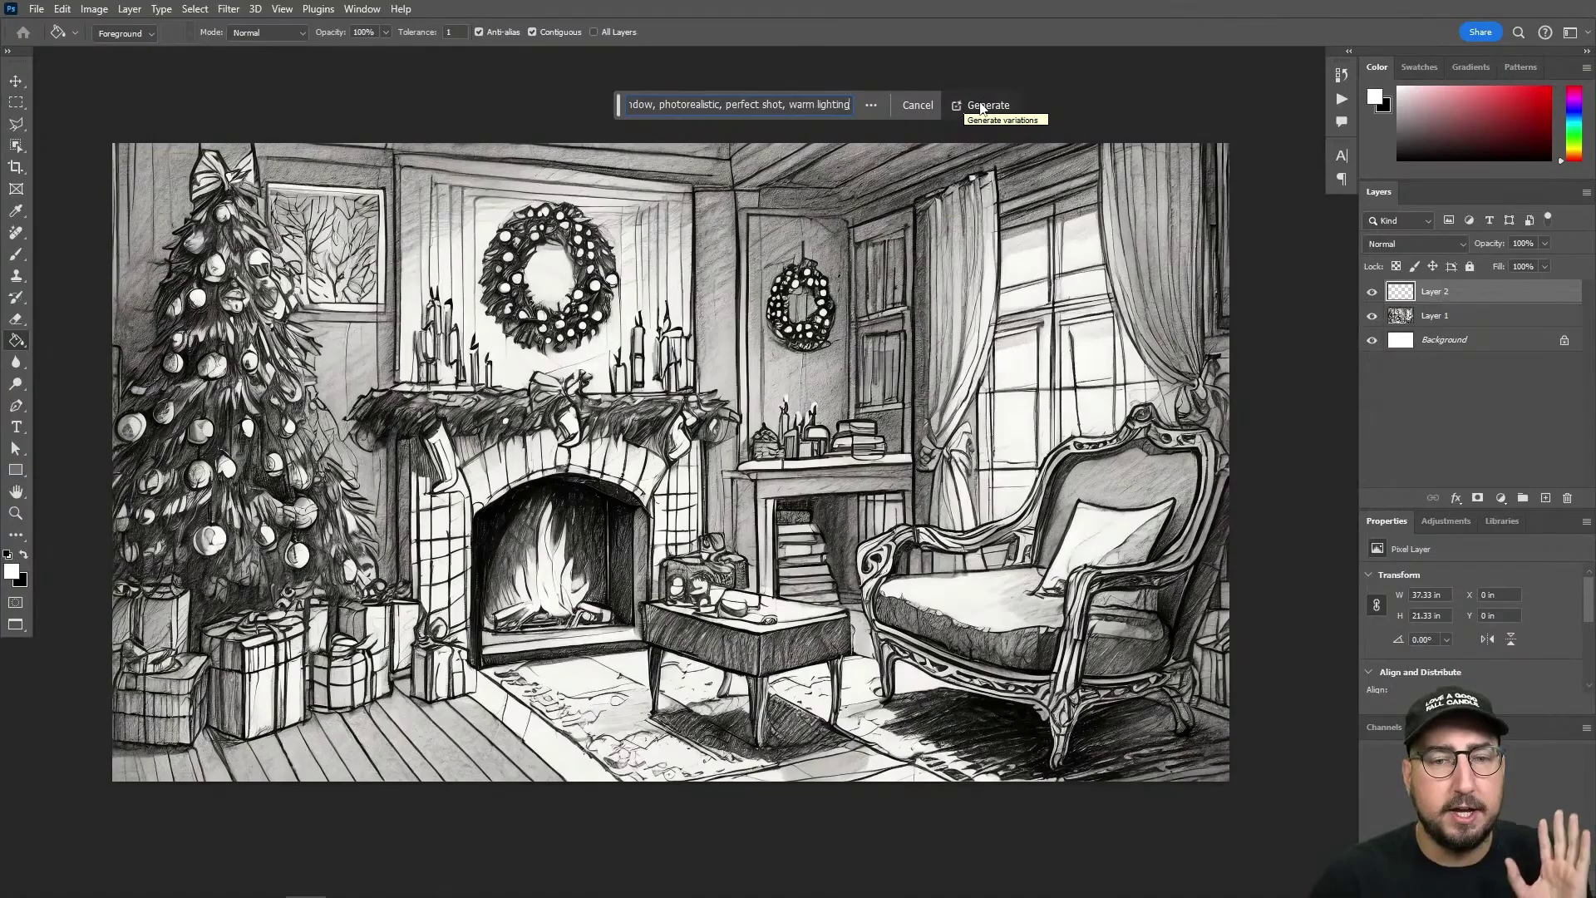
{"action": "left_click", "coordinate": [1064, 198]}
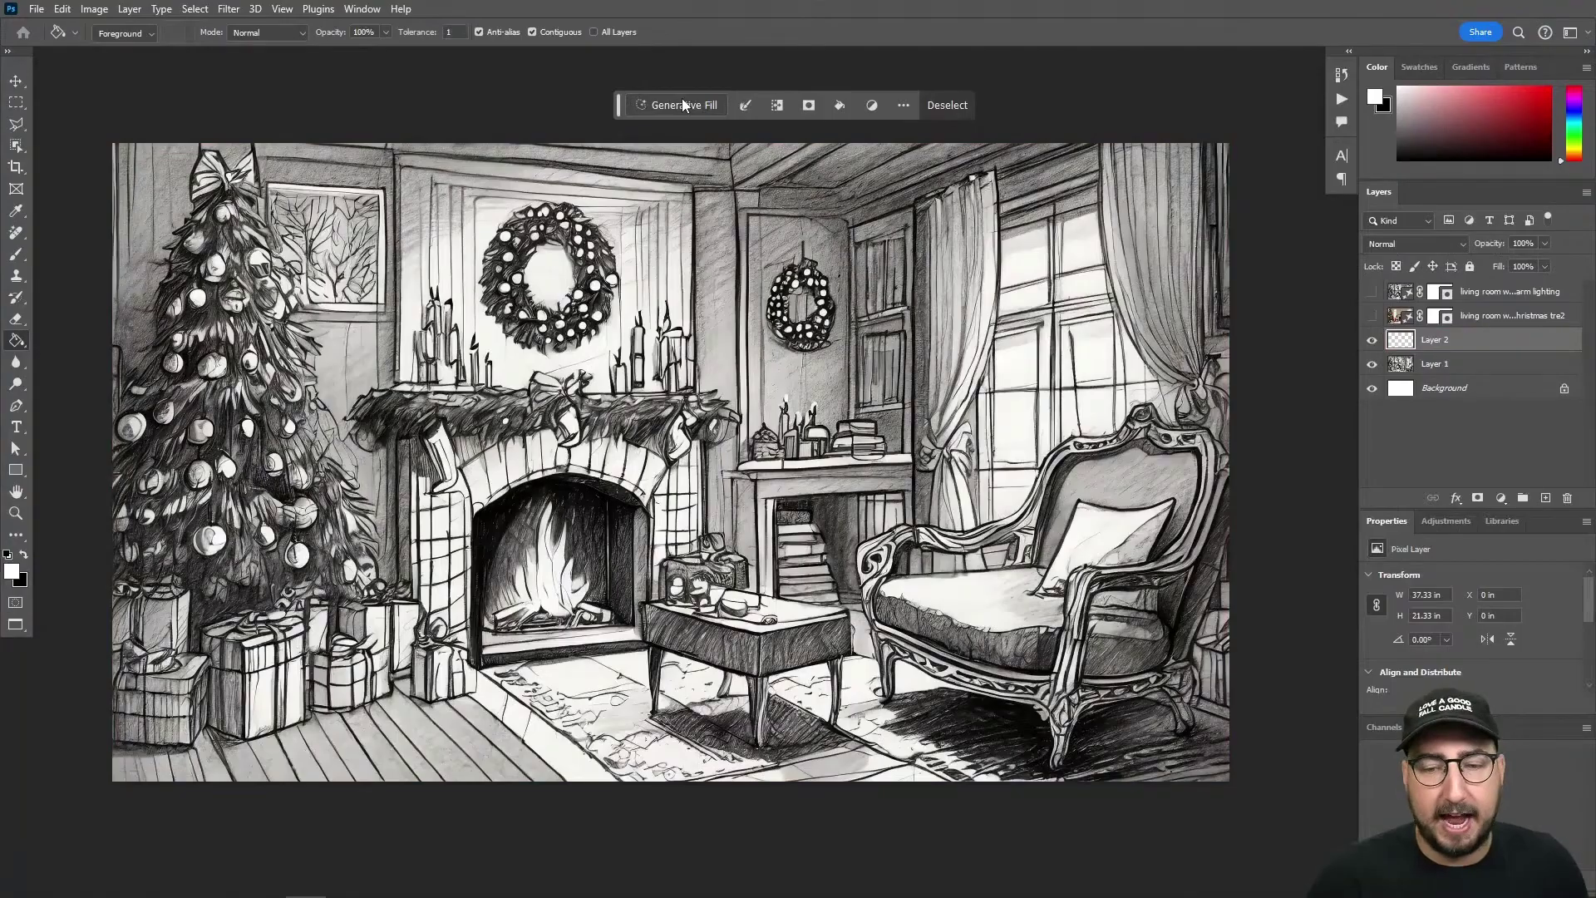
- Generate another result from the pasted long photoreal living room prompt
{"action": "left_click", "coordinate": [683, 105]}
{"action": "key", "text": "ctrl+v"}
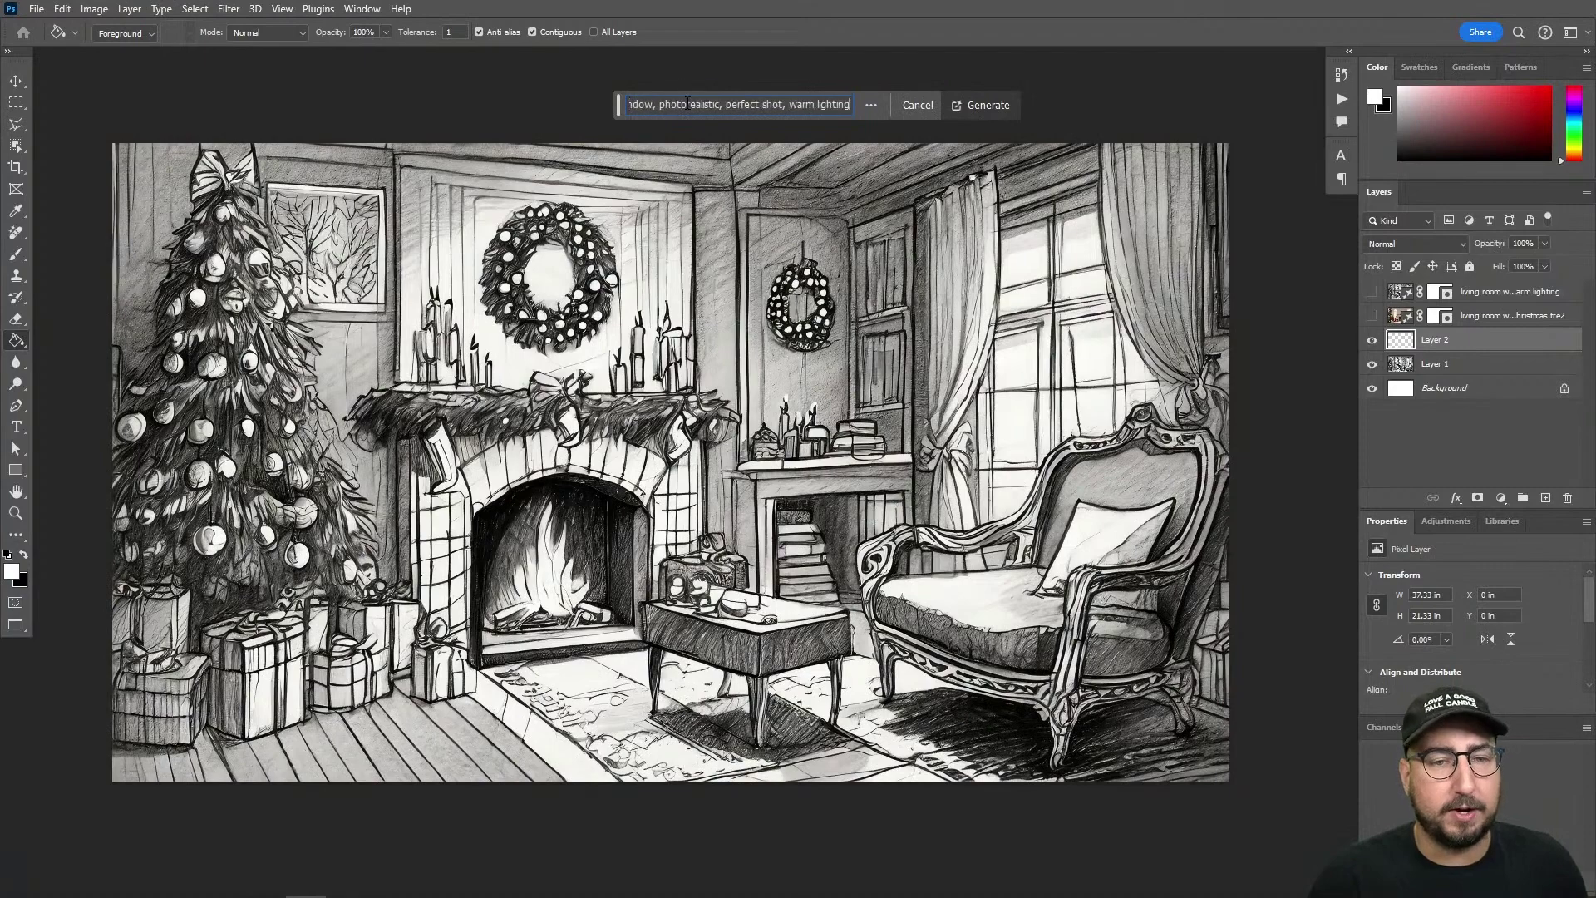
{"action": "left_click", "coordinate": [986, 103]}
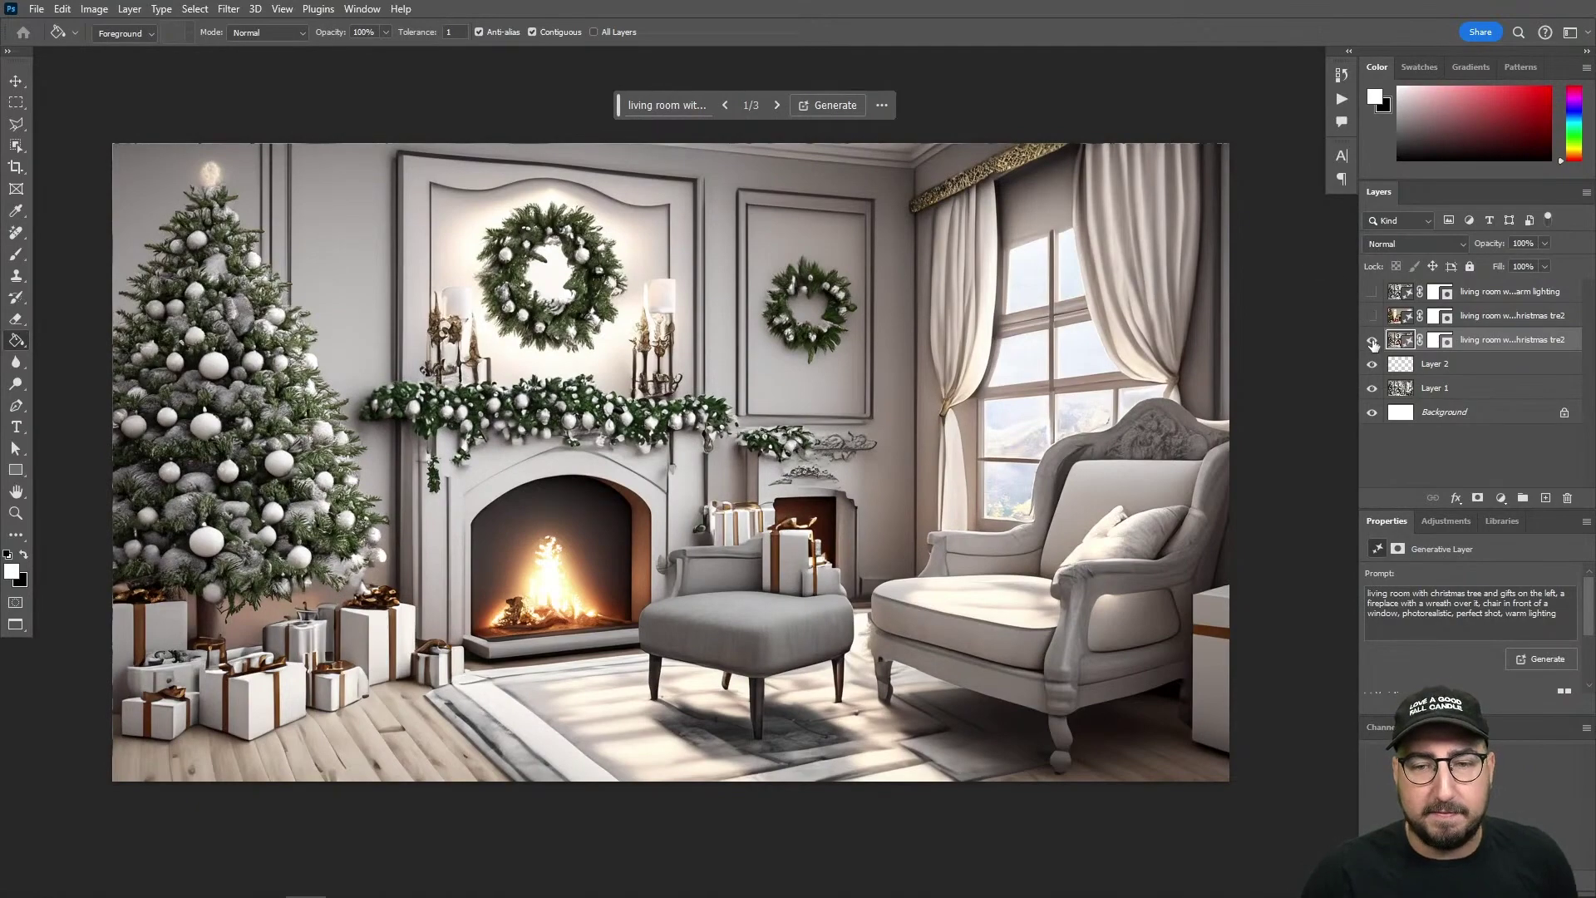
- Toggle the photoreal layer's visibility to compare it with the original sketch
{"action": "left_click", "coordinate": [1373, 343]}
{"action": "left_click", "coordinate": [1373, 343]}
{"action": "left_click", "coordinate": [1374, 343]}
{"action": "left_click", "coordinate": [1373, 344]}
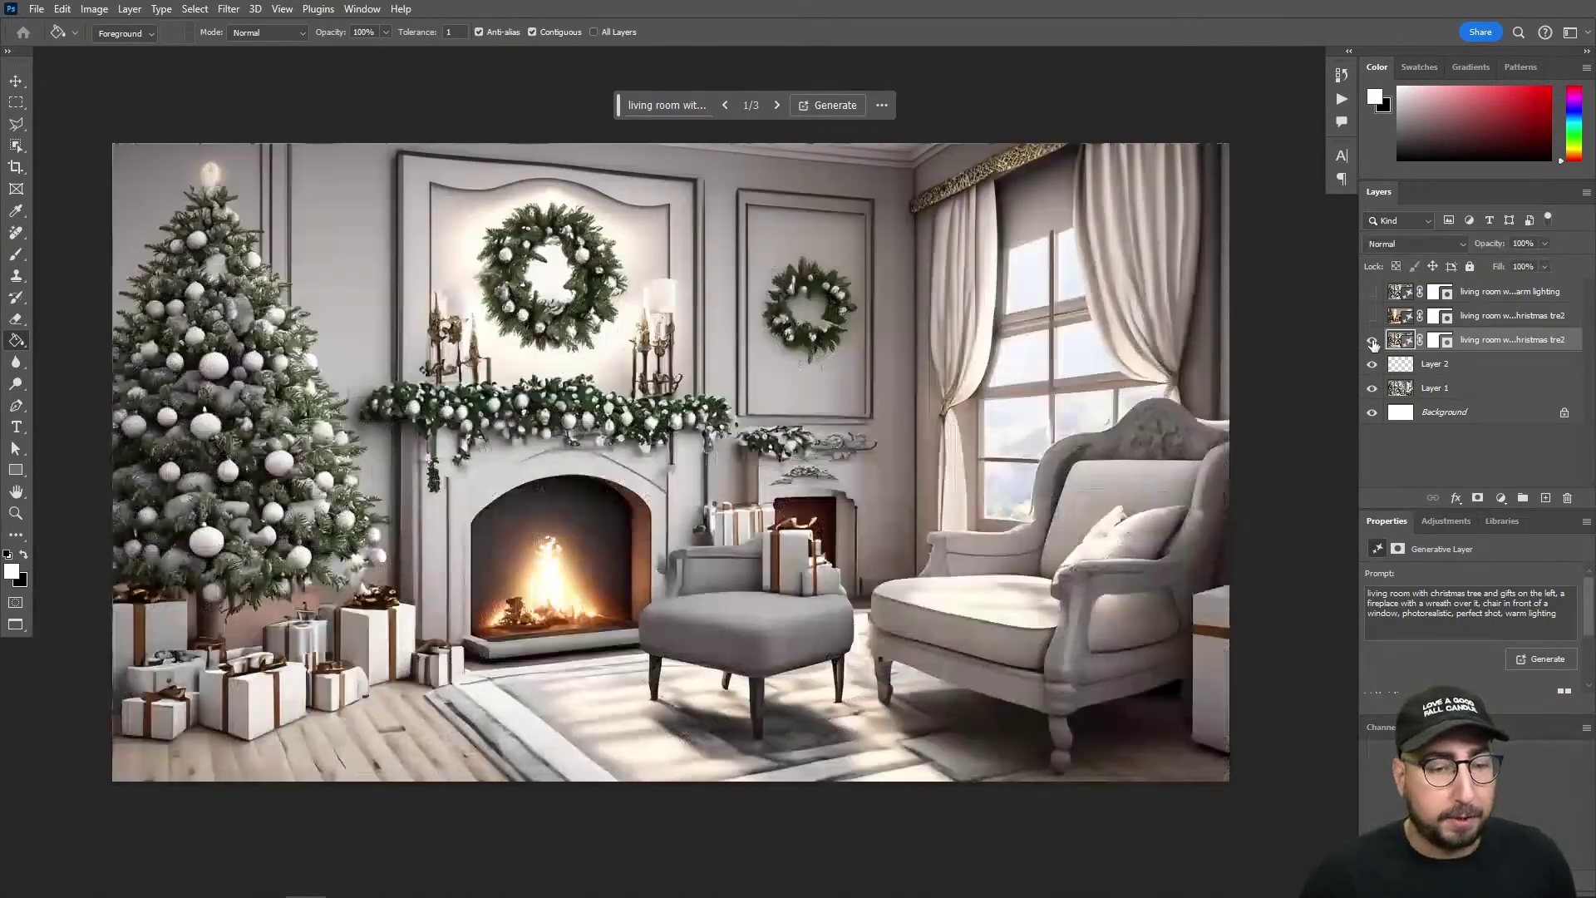
{"action": "left_click", "coordinate": [1374, 343]}
{"action": "left_click", "coordinate": [1373, 344]}
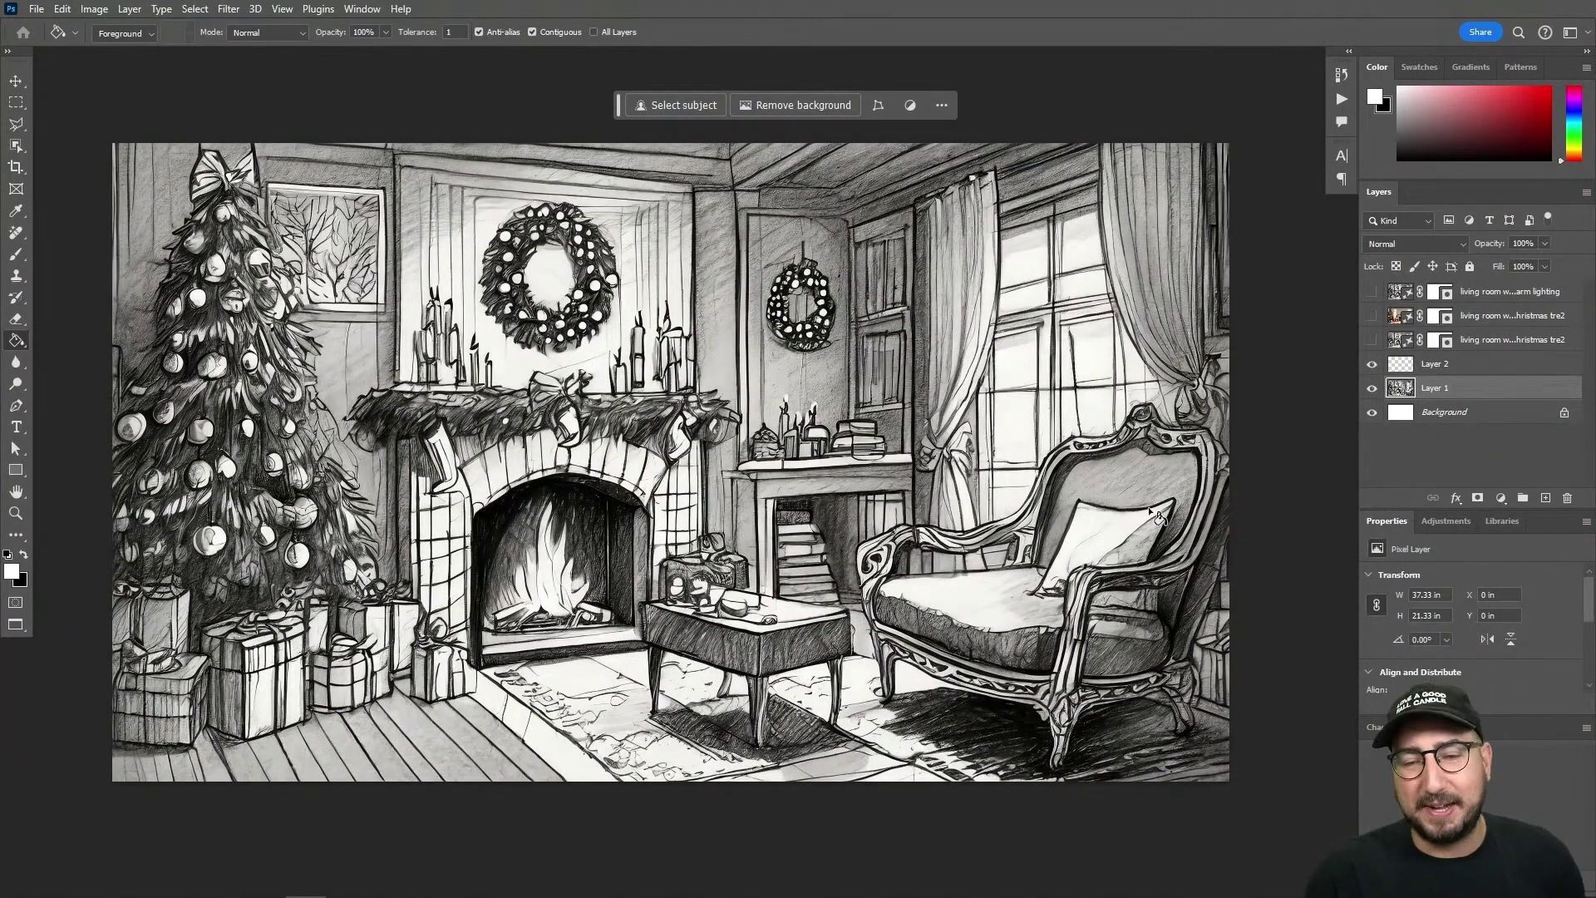
- Add Layer 3 and brush red over the armchair's backrest, pillow and seat
{"action": "key", "text": "ctrl+shift+n"}
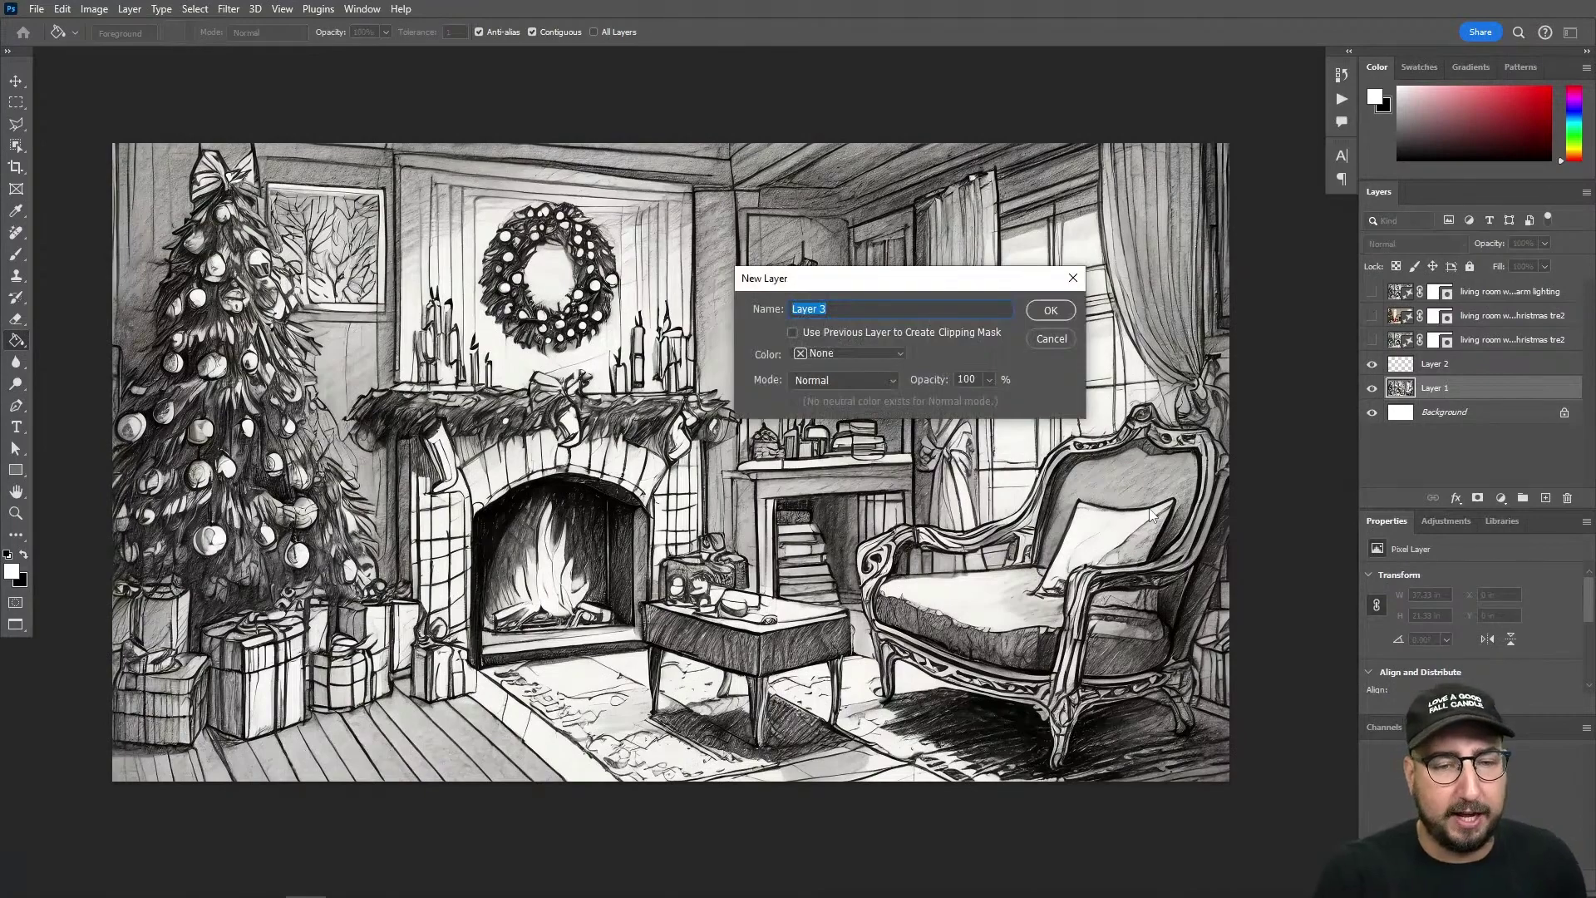
{"action": "key", "text": "Return"}
{"action": "scroll", "coordinate": [1155, 515], "scroll_direction": "up", "scroll_amount": 4}
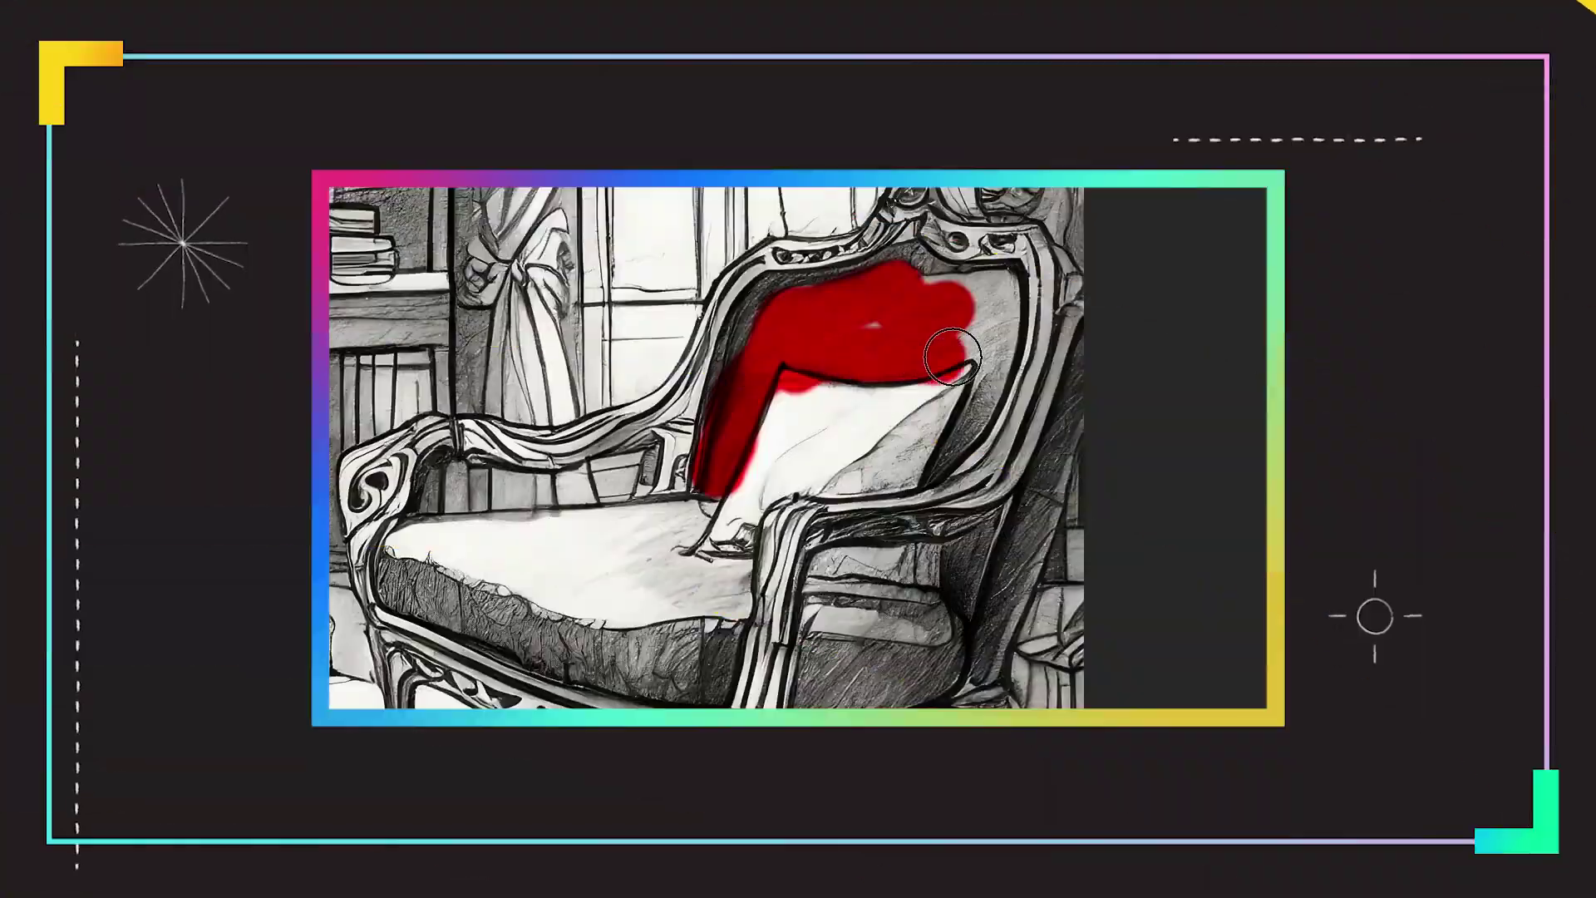
{"action": "mouse_move", "coordinate": [937, 342]}
{"action": "left_mouse_down"}
{"action": "mouse_move", "coordinate": [919, 294]}
{"action": "mouse_move", "coordinate": [983, 287]}
{"action": "mouse_move", "coordinate": [991, 350]}
{"action": "mouse_move", "coordinate": [958, 458]}
{"action": "left_mouse_up"}
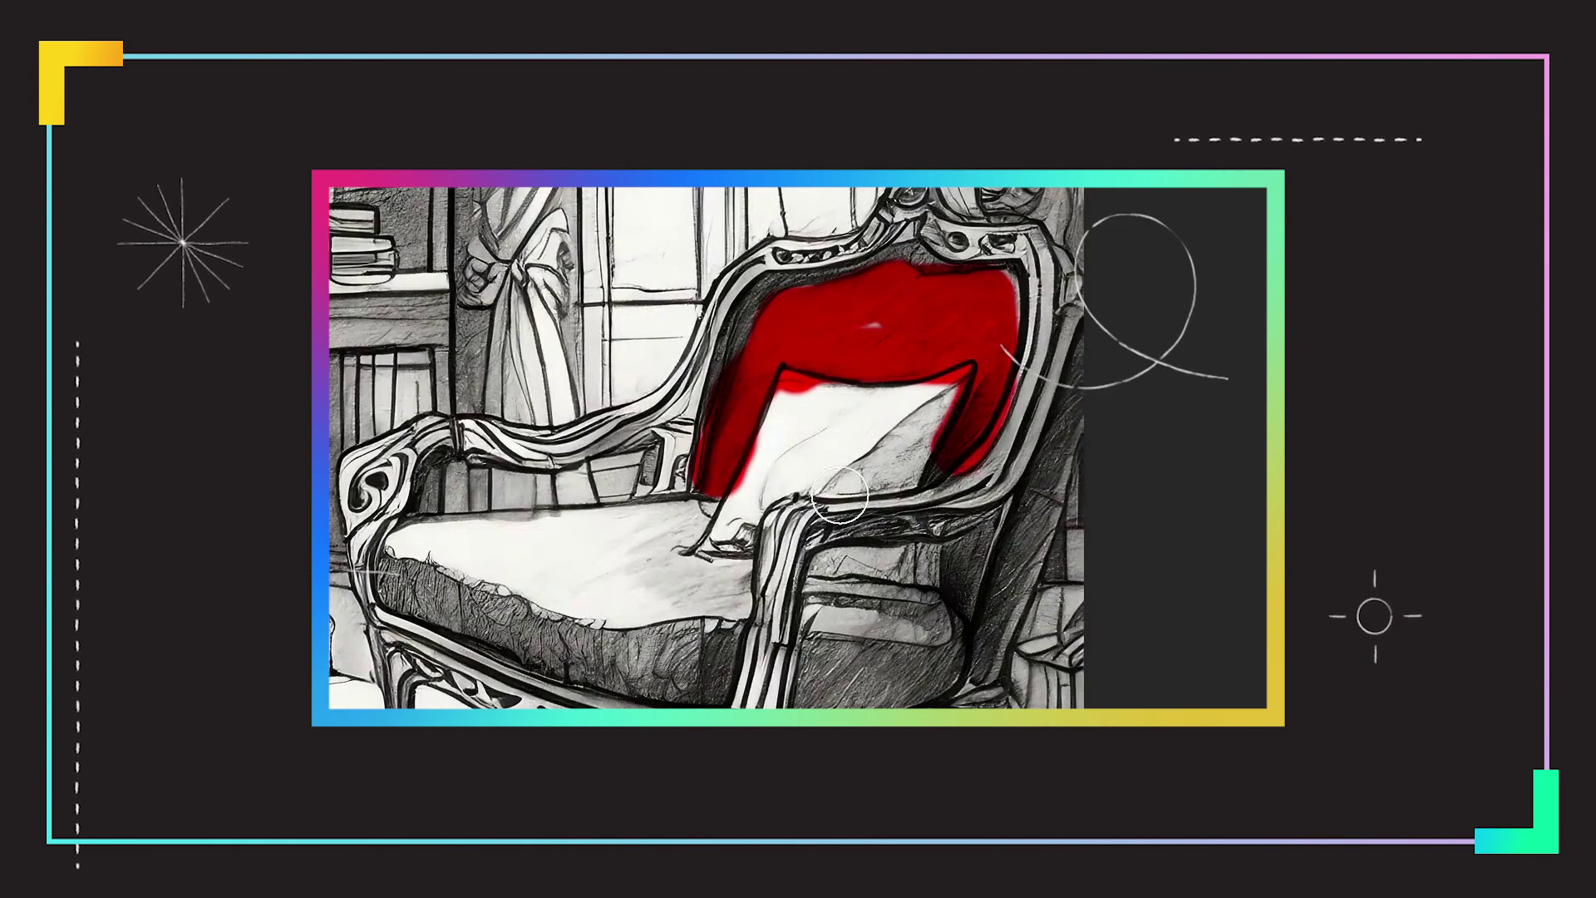
{"action": "left_click_drag", "start_coordinate": [715, 509], "coordinate": [412, 549]}
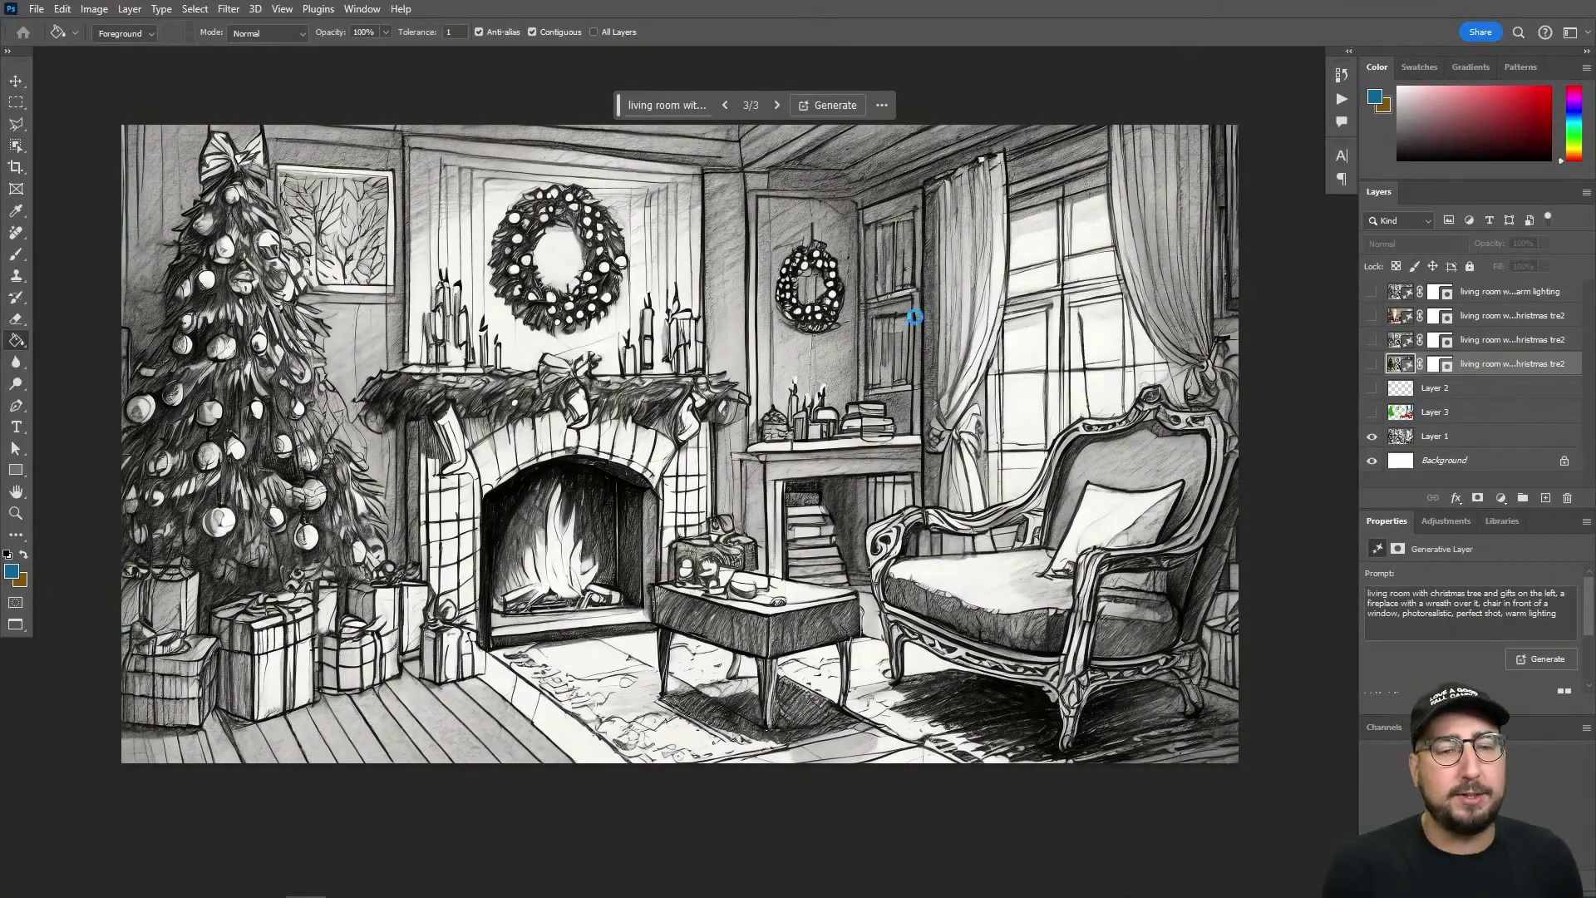
- Open the fox image and paste the standing fox into the snowy forest scene
{"action": "key", "text": "ctrl+o"}
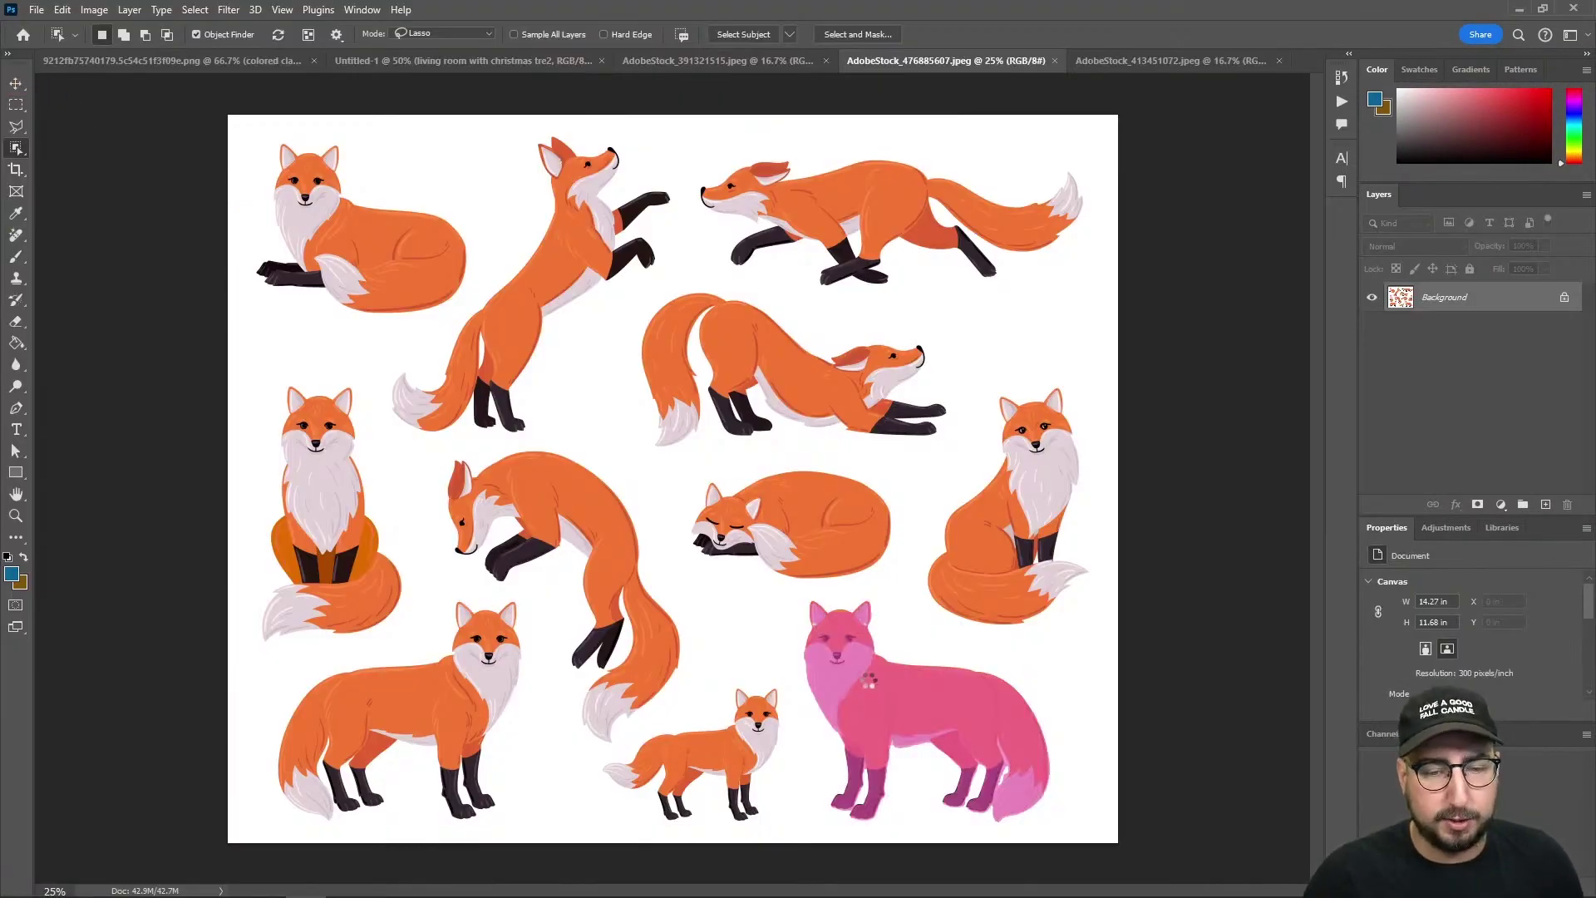
{"action": "left_click", "coordinate": [954, 651]}
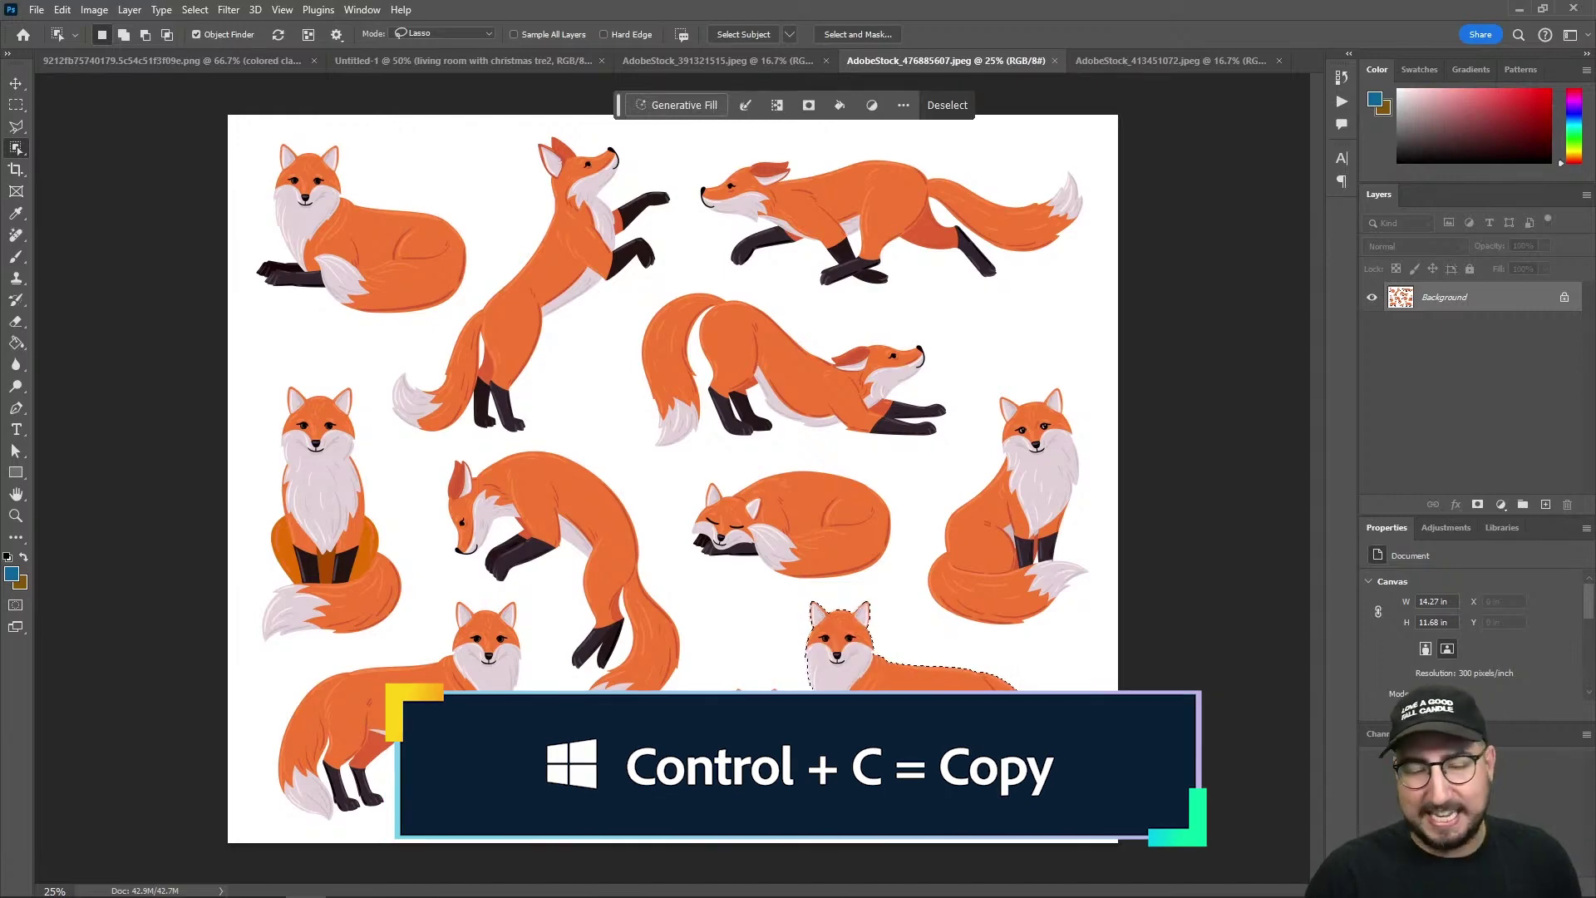
{"action": "left_click", "coordinate": [1109, 62]}
{"action": "key", "text": "ctrl+v"}
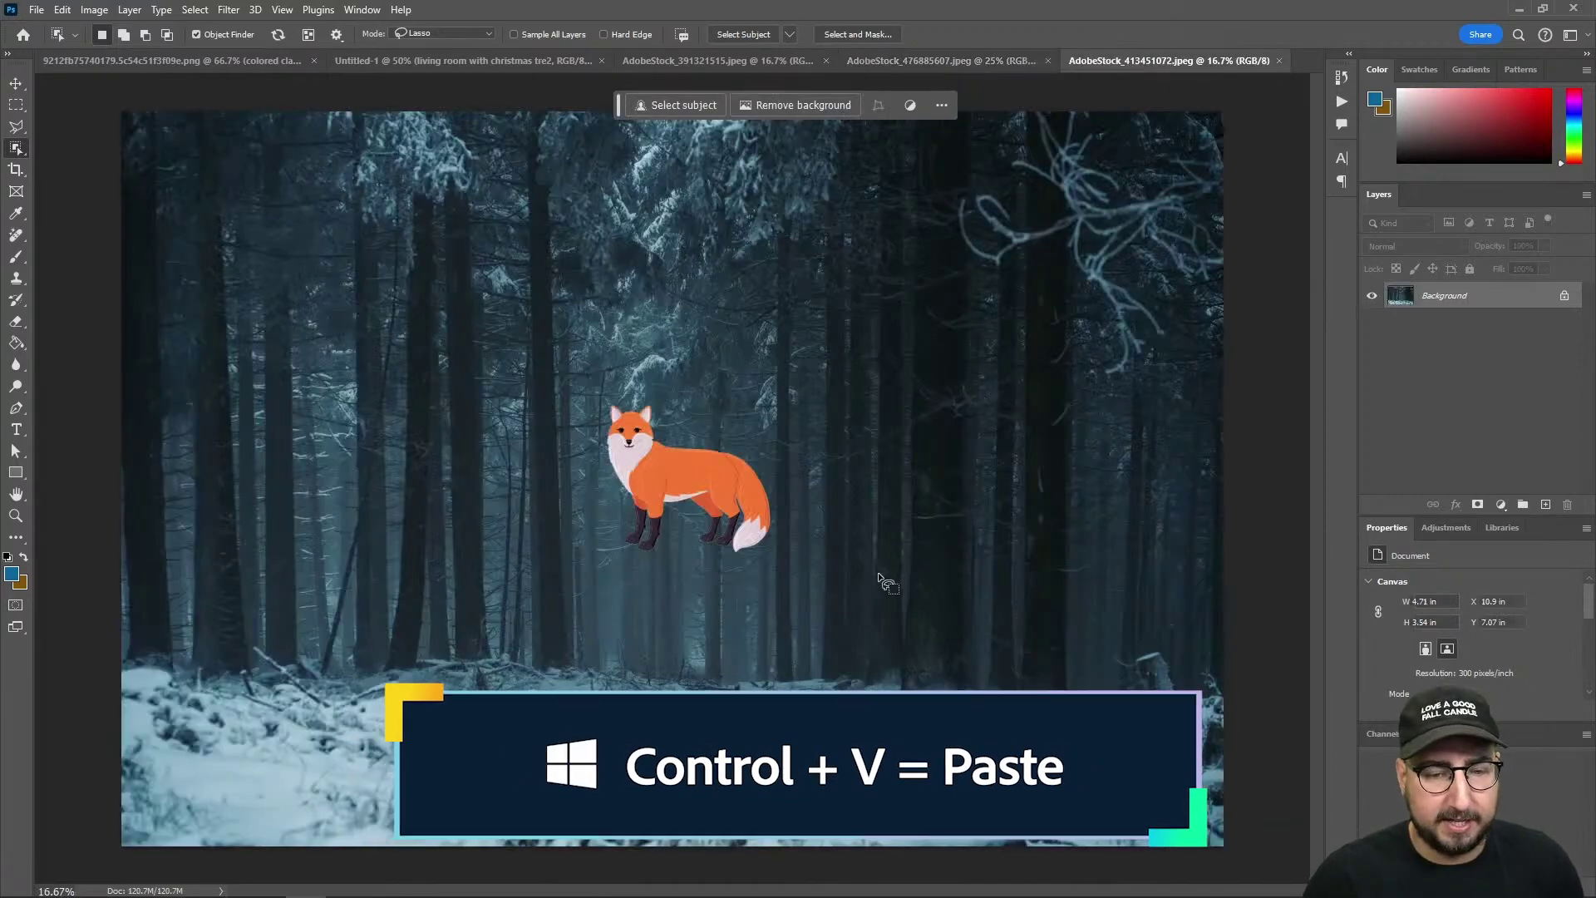
{"action": "left_click", "coordinate": [680, 61]}
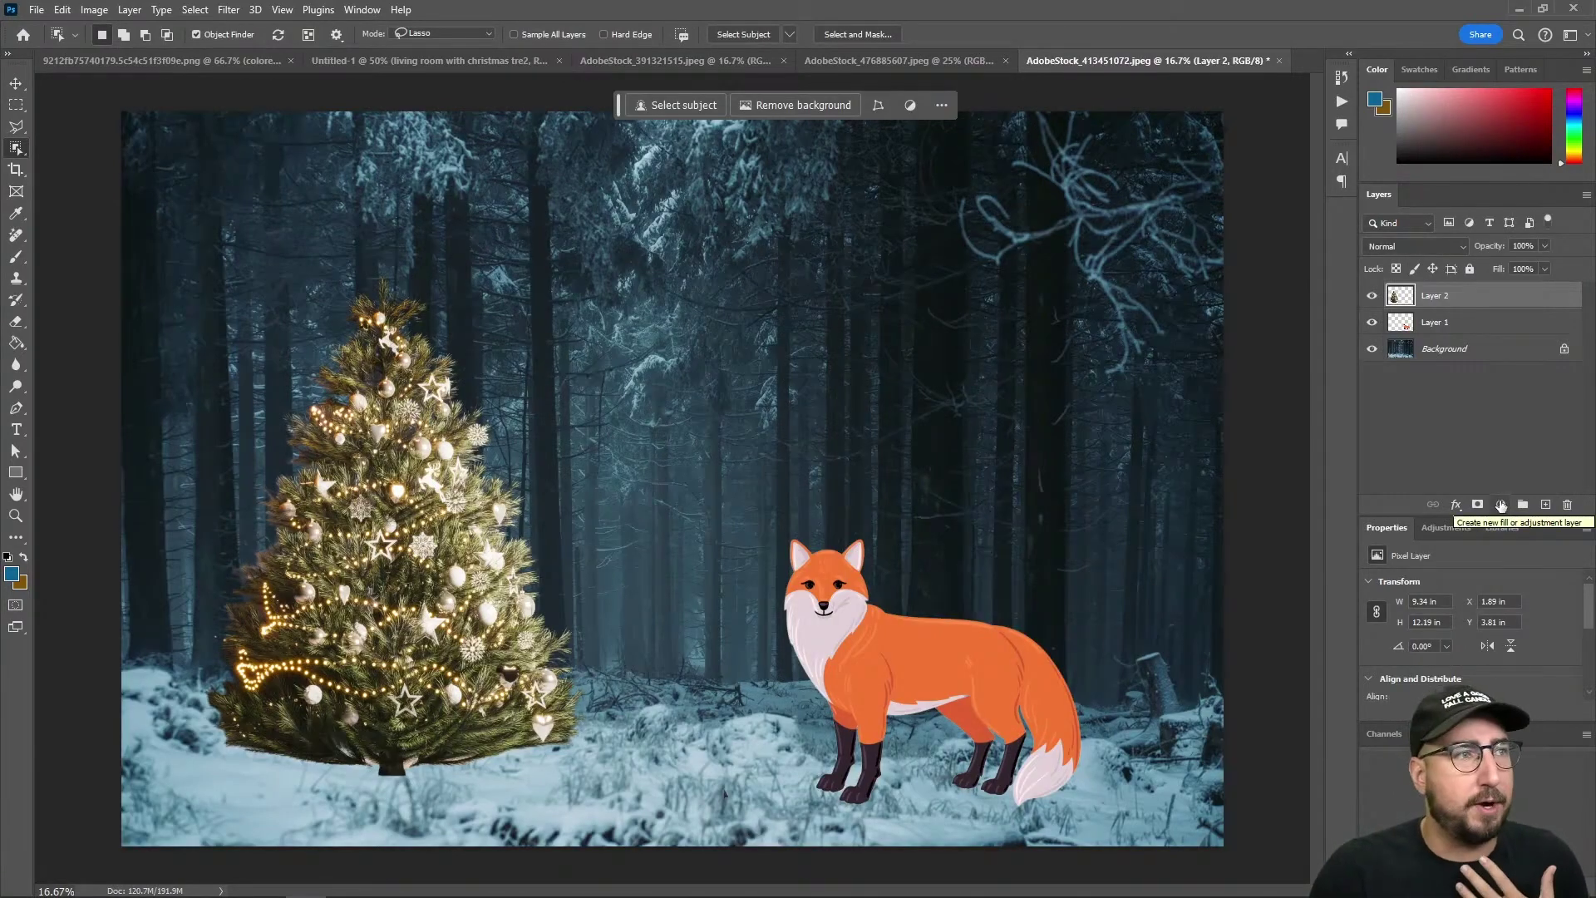
- Add a Gradient Map adjustment, try its blend modes, and stamp visible layers into a new layer
{"action": "left_click", "coordinate": [1500, 504]}
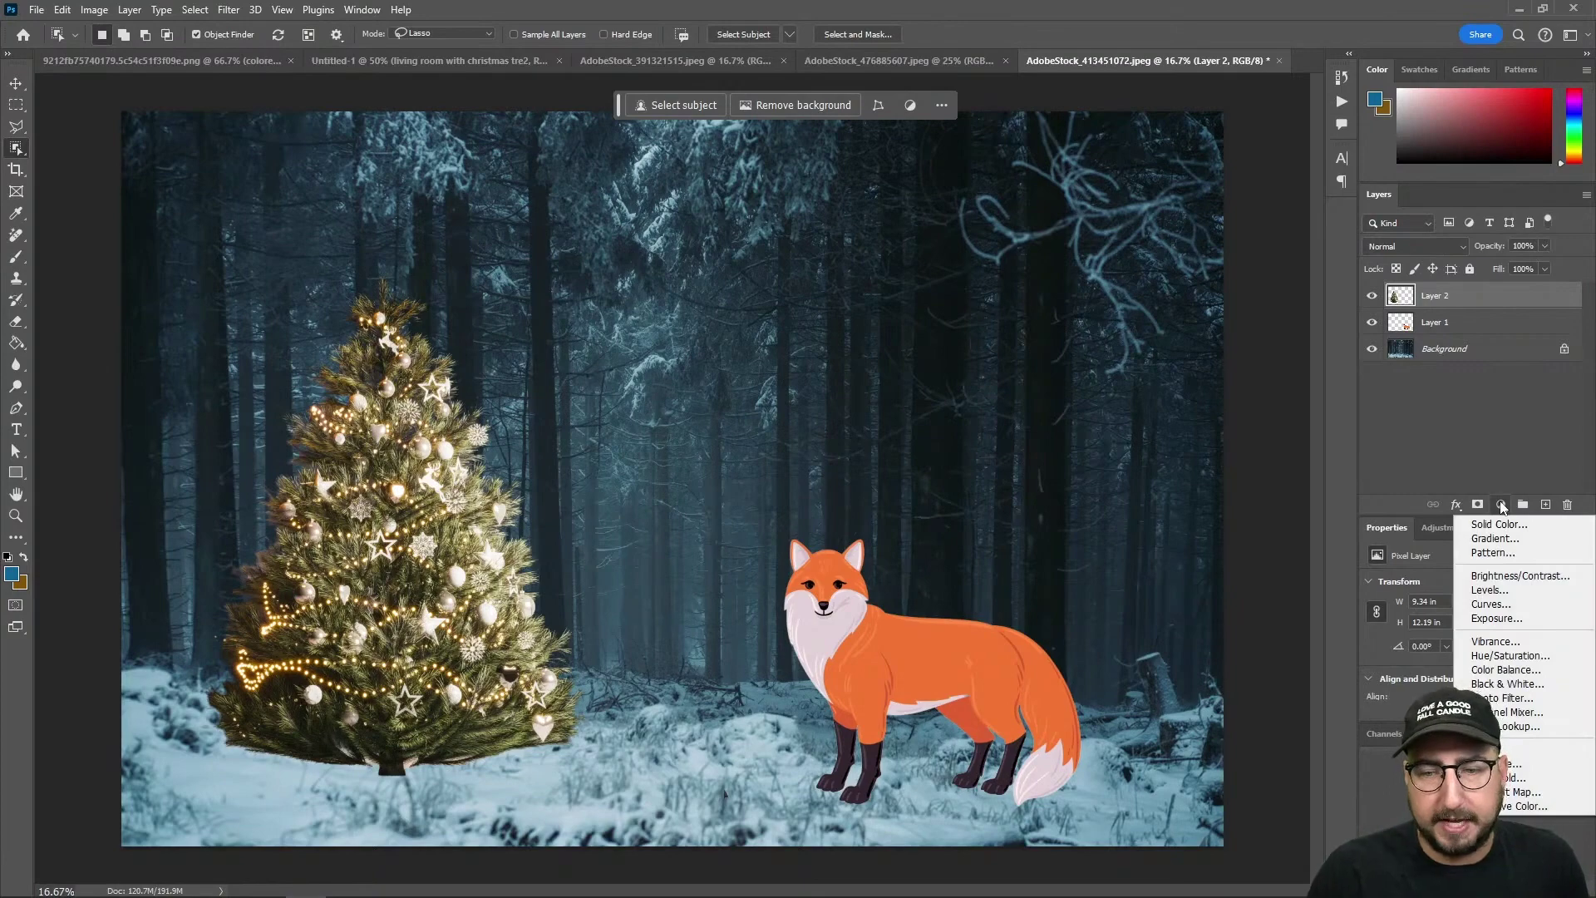
{"action": "left_click", "coordinate": [1514, 792]}
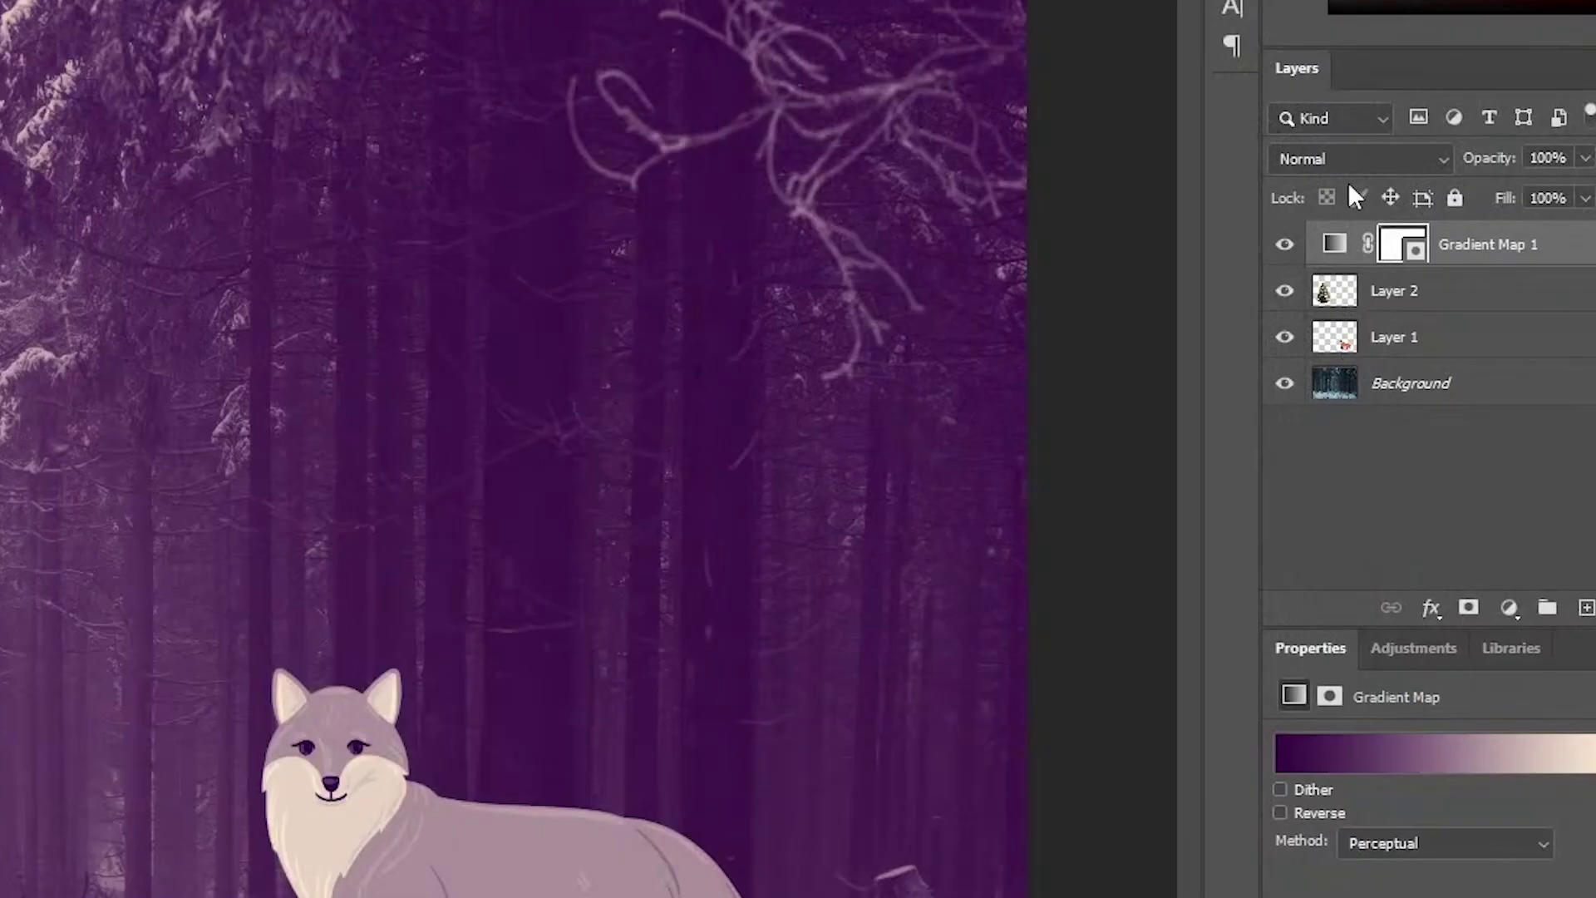
{"action": "left_click", "coordinate": [1350, 156]}
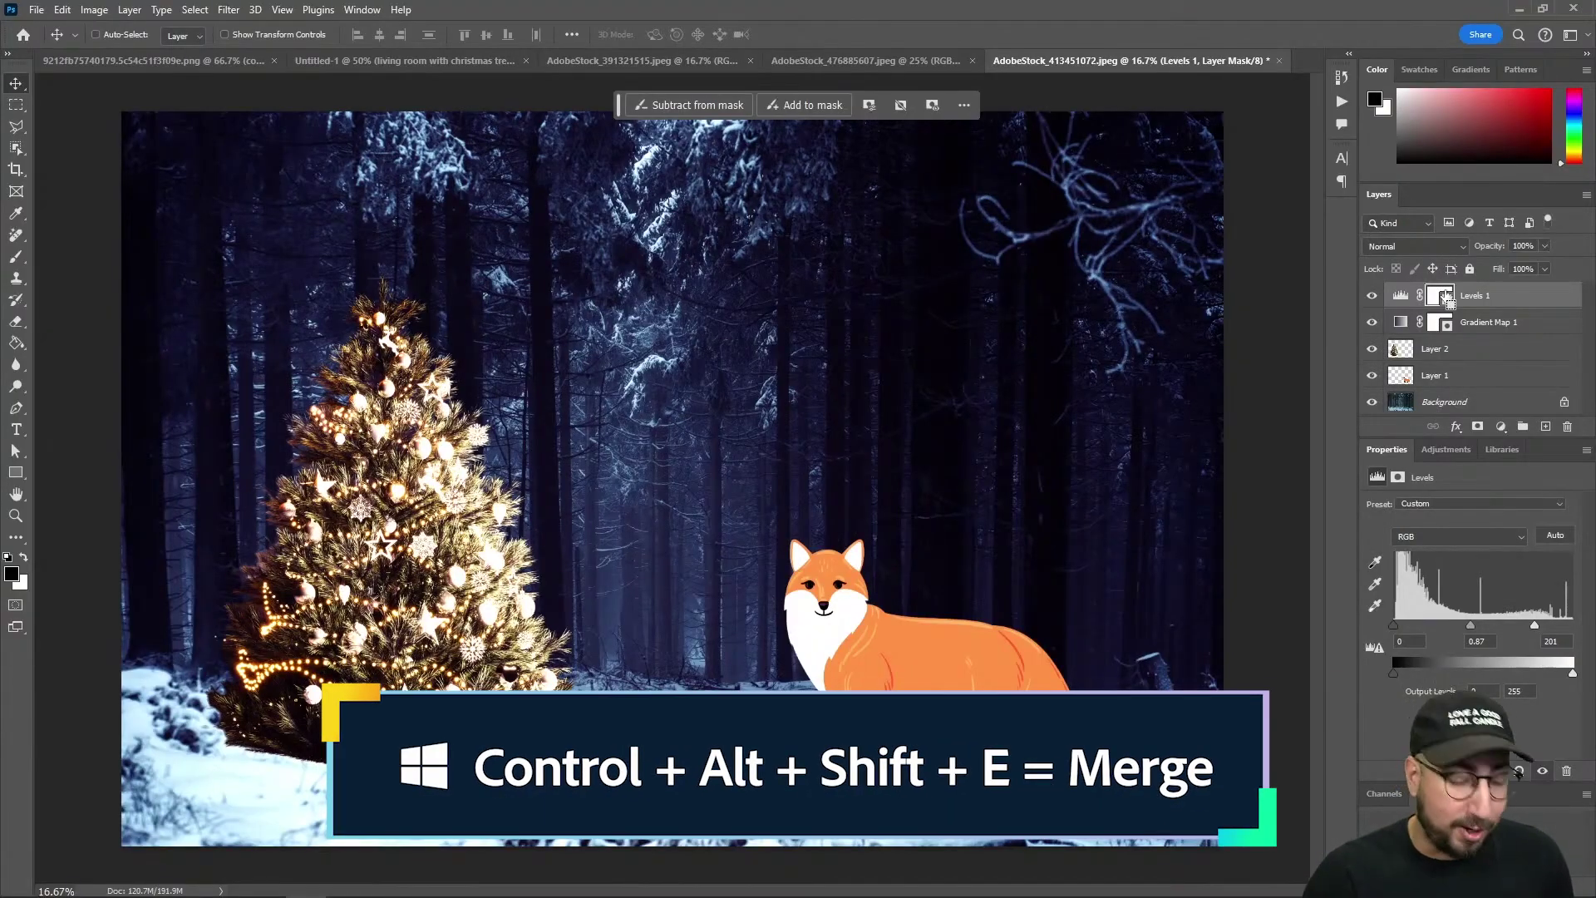
{"action": "key", "text": "ctrl+alt+shift+e"}
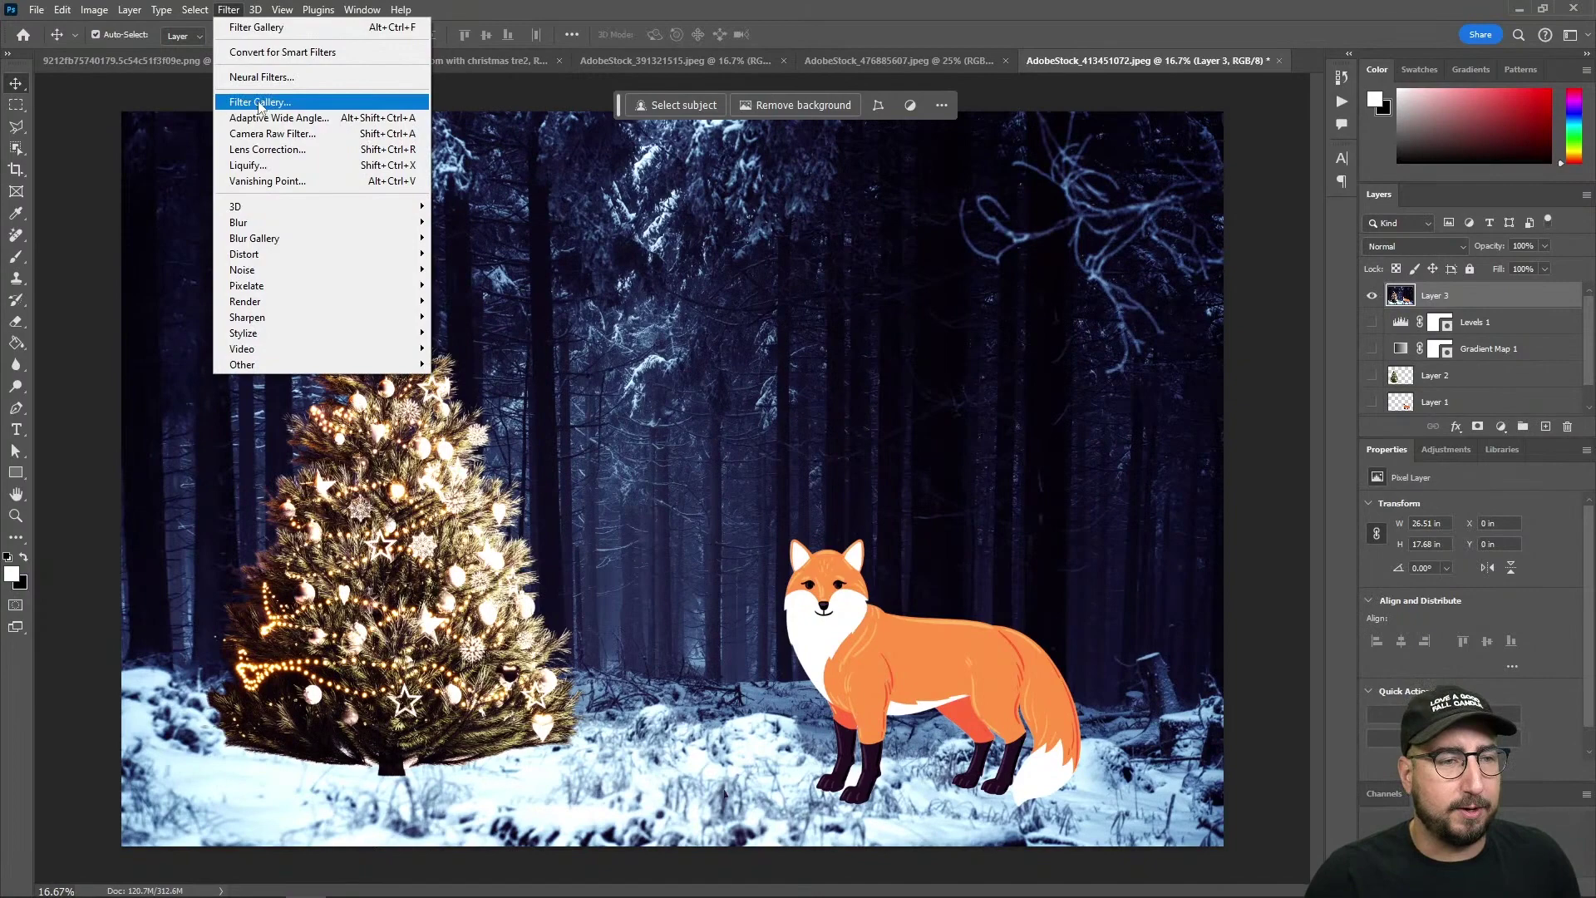
{"action": "left_click", "coordinate": [266, 97]}
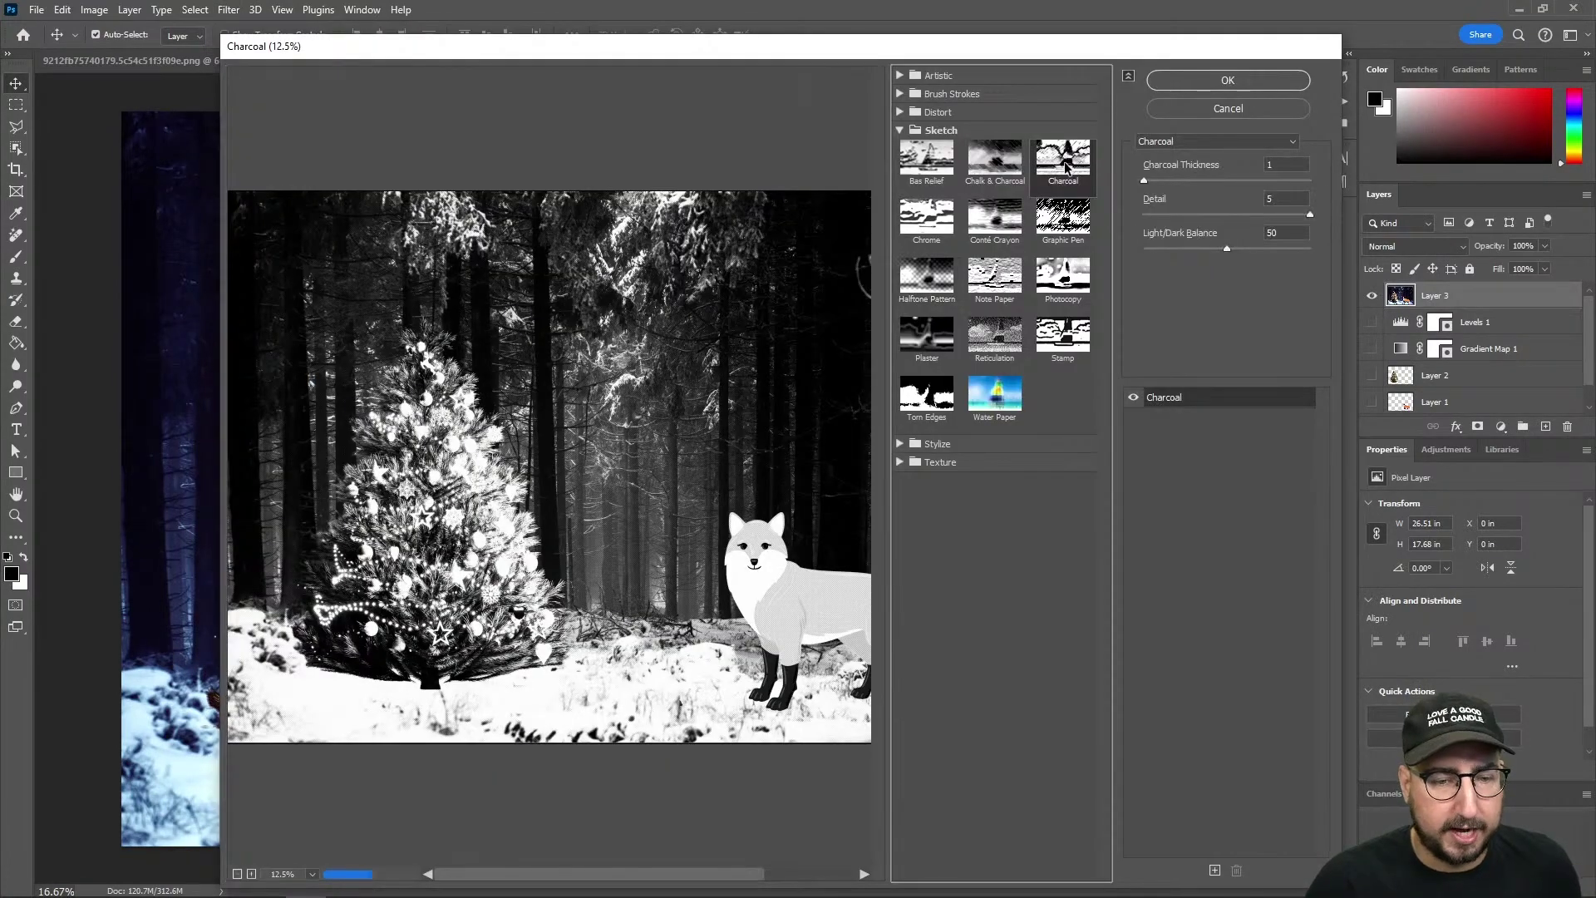
- Apply the Charcoal filter, then generate the scene as an oil painting with bright colors
{"action": "key", "text": "Return"}
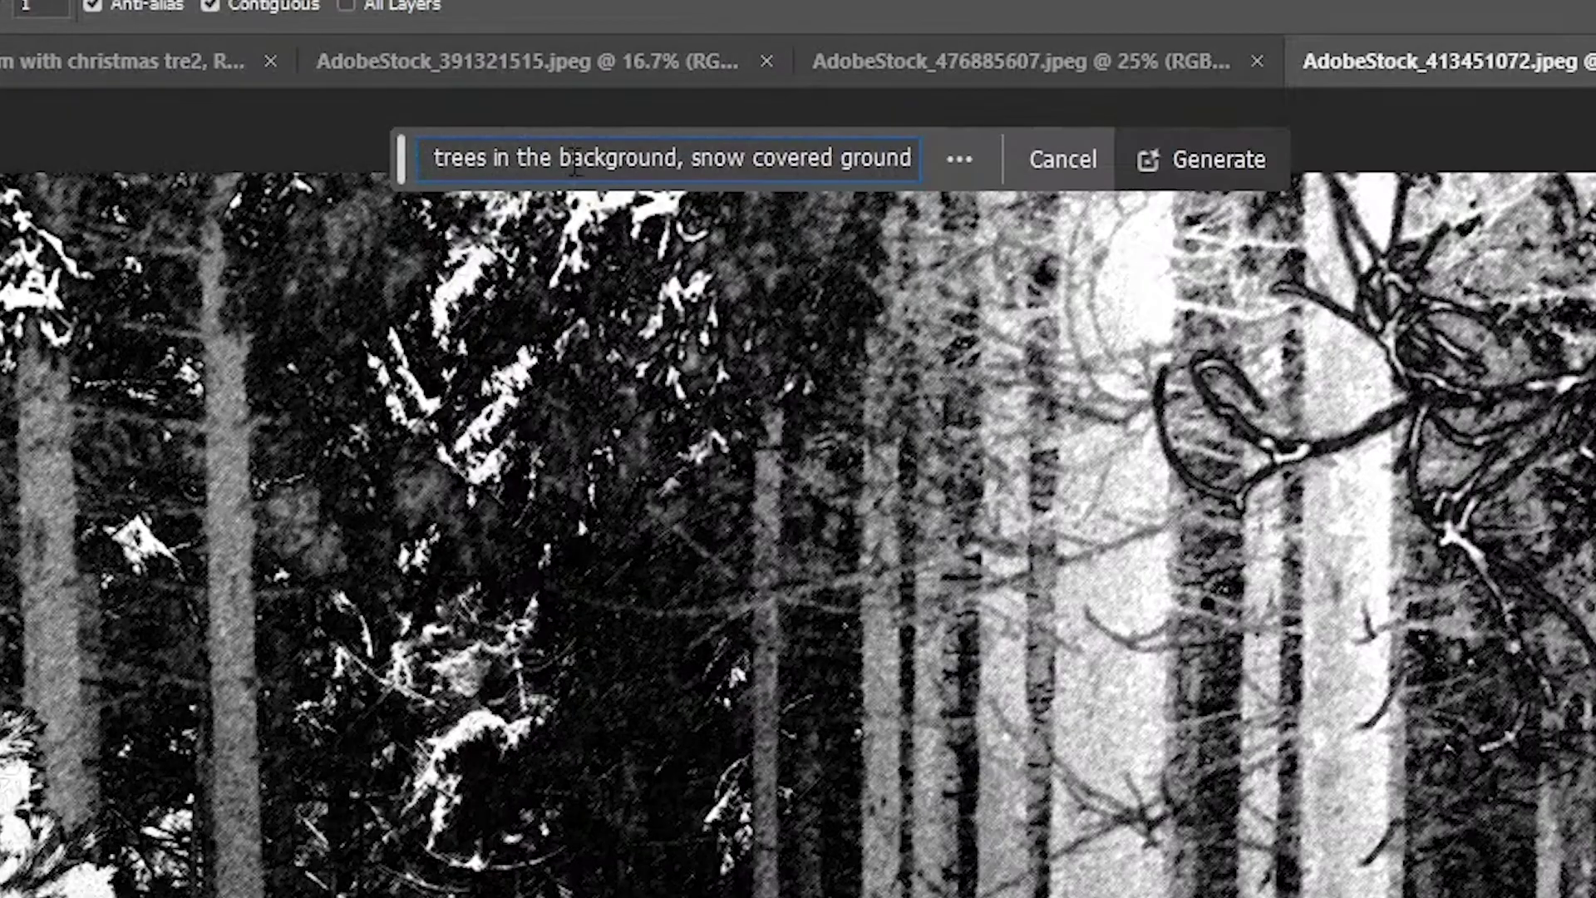
{"action": "type", "text": ","}
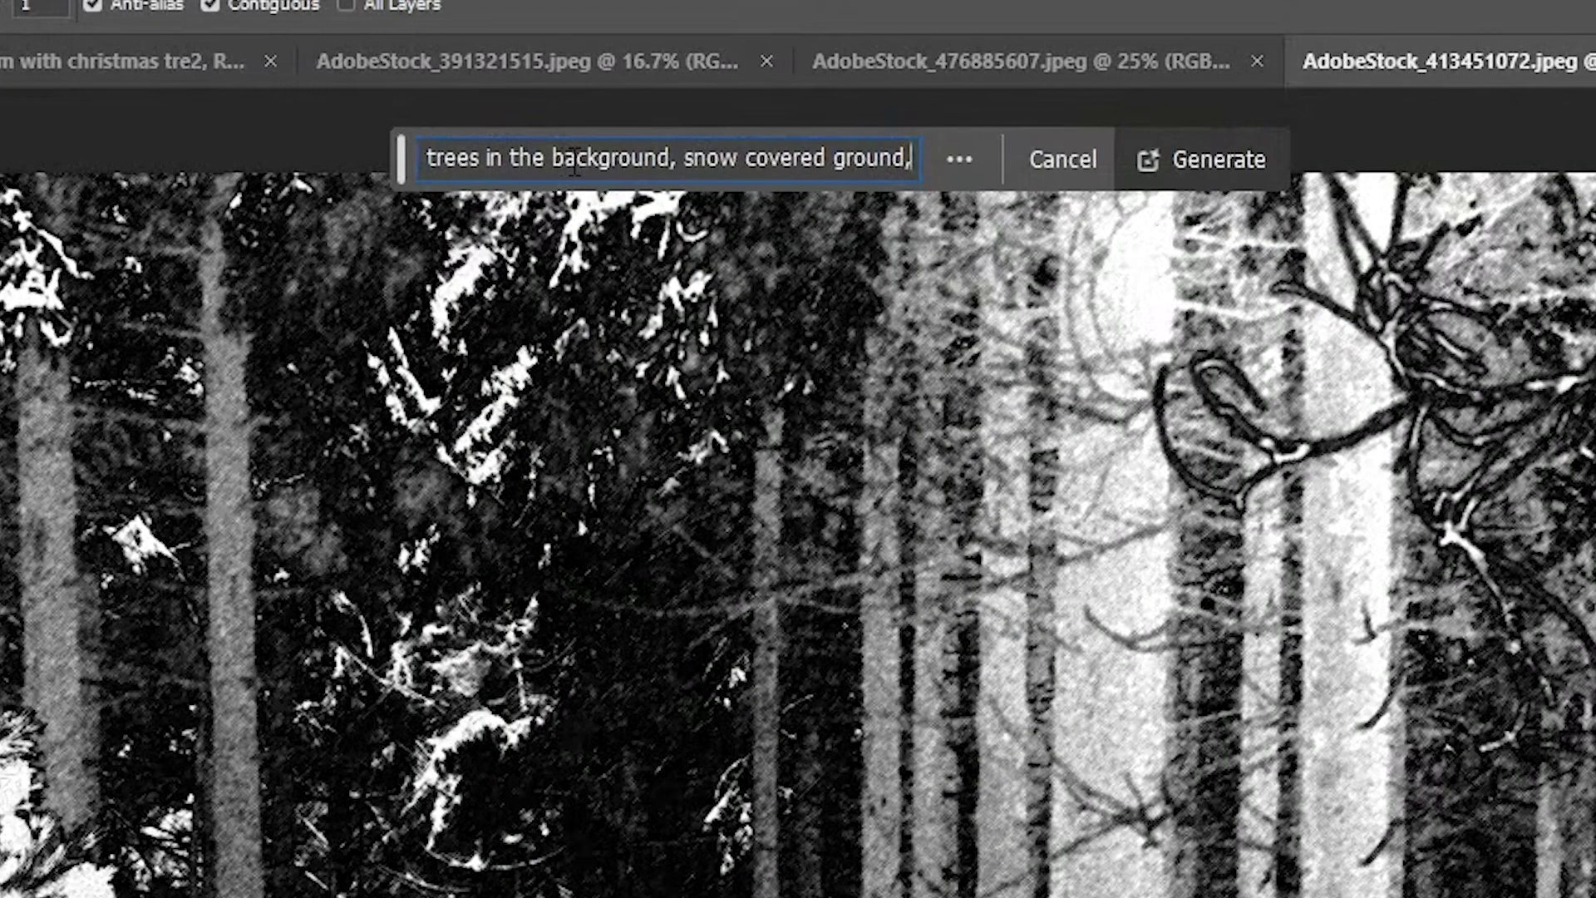
{"action": "type", "text": " oil painting, bright"}
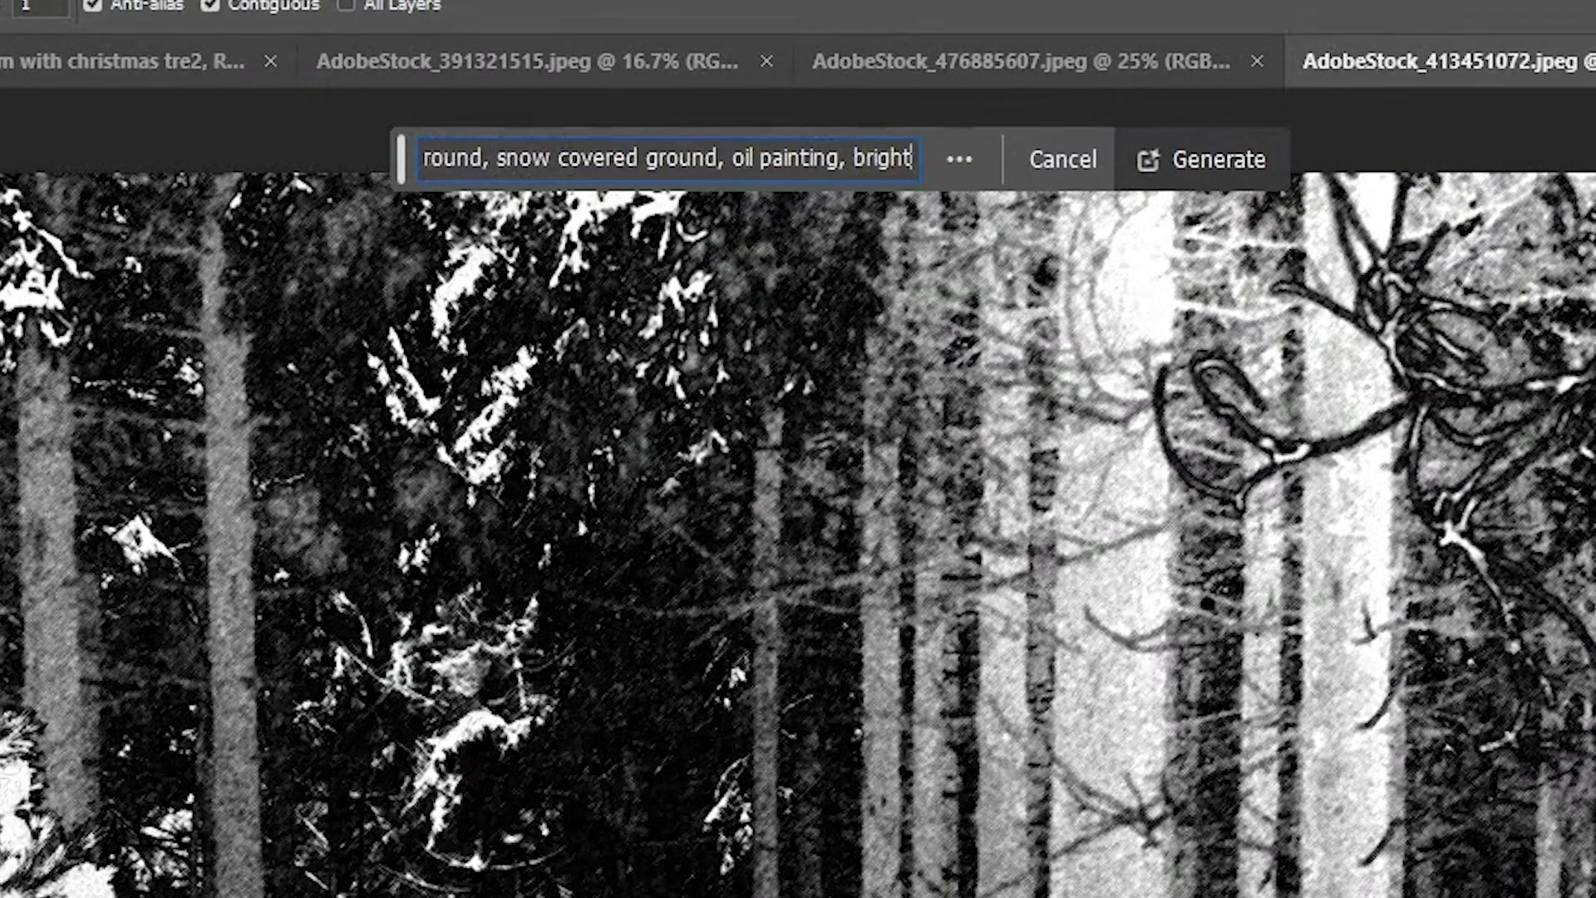
{"action": "type", "text": " co"}
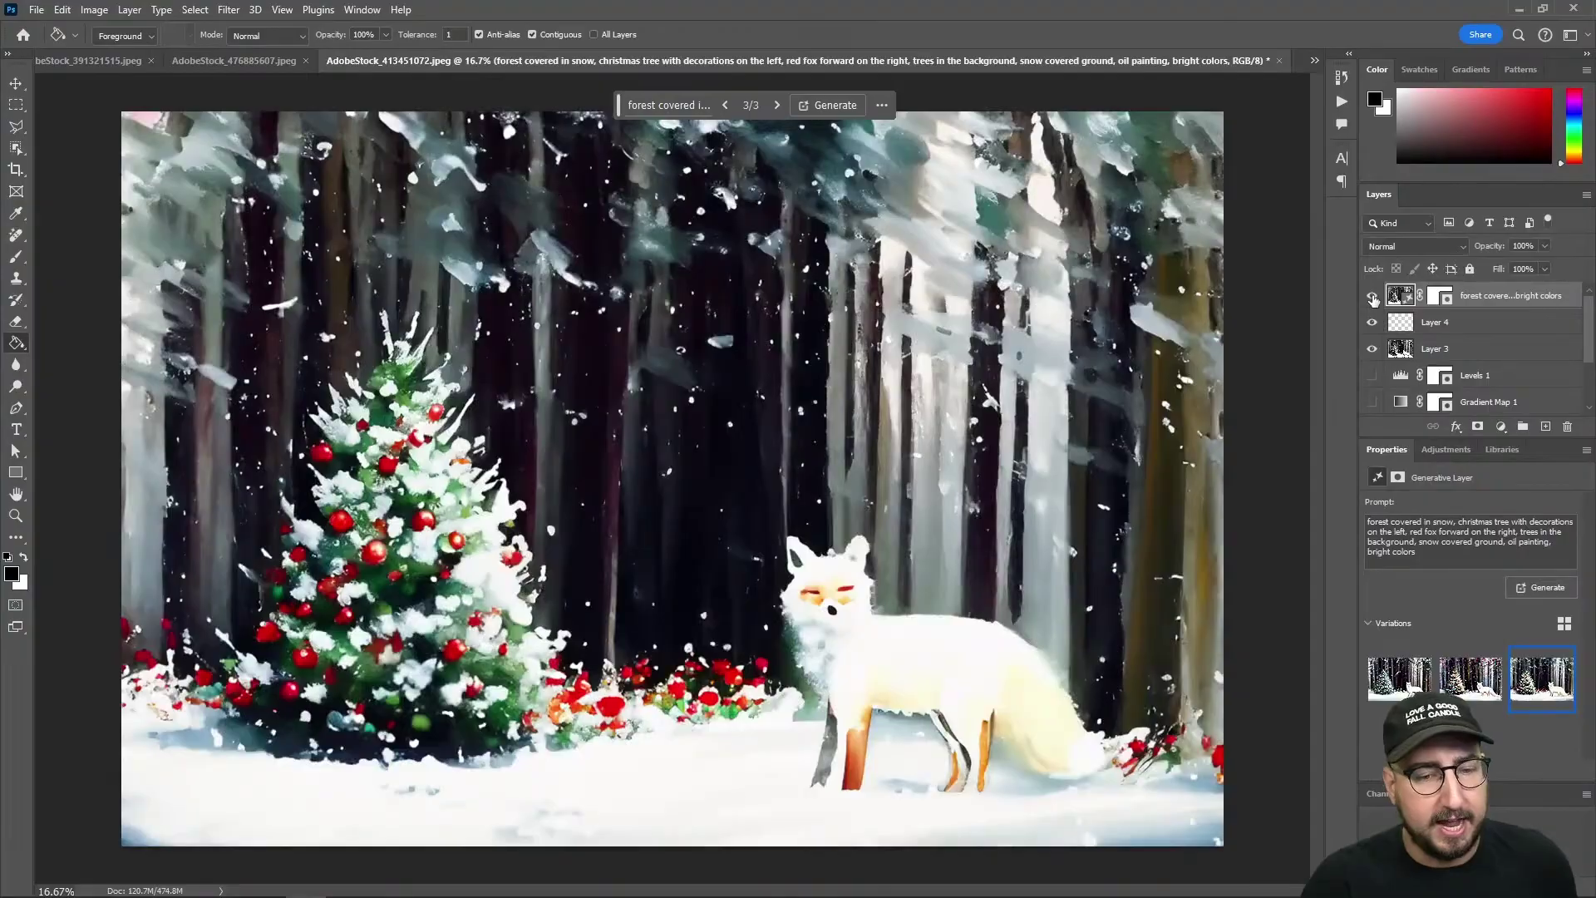
{"action": "left_click", "coordinate": [1372, 296]}
- Toggle the generated painting's visibility to compare it with the original
{"action": "left_click", "coordinate": [1372, 296]}
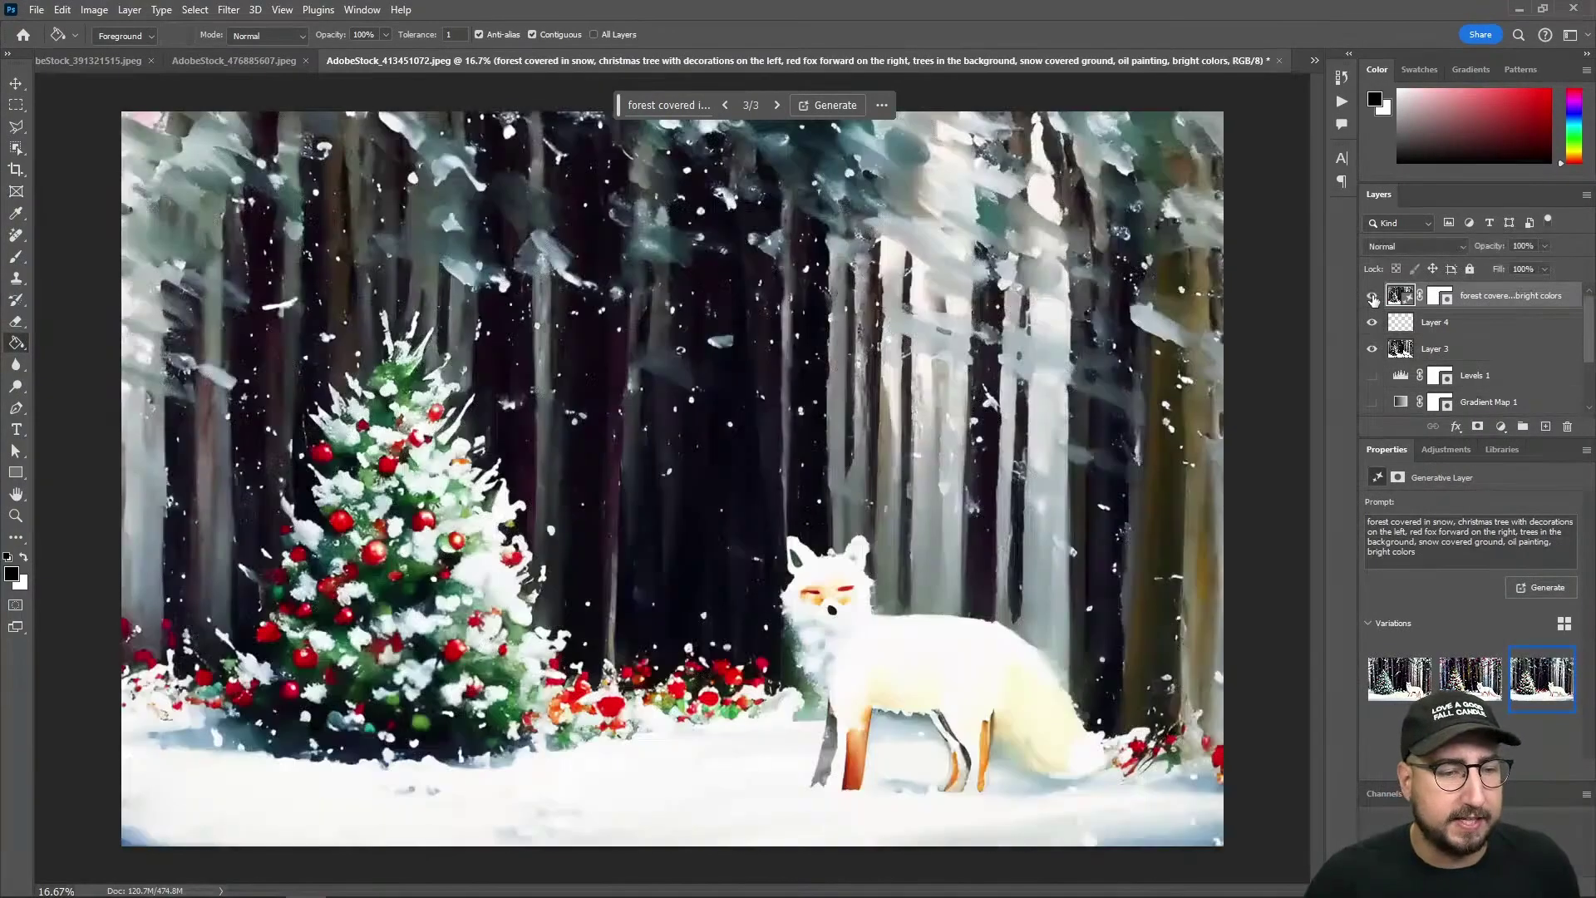
{"action": "left_click", "coordinate": [1372, 296]}
{"action": "left_click", "coordinate": [1373, 296]}
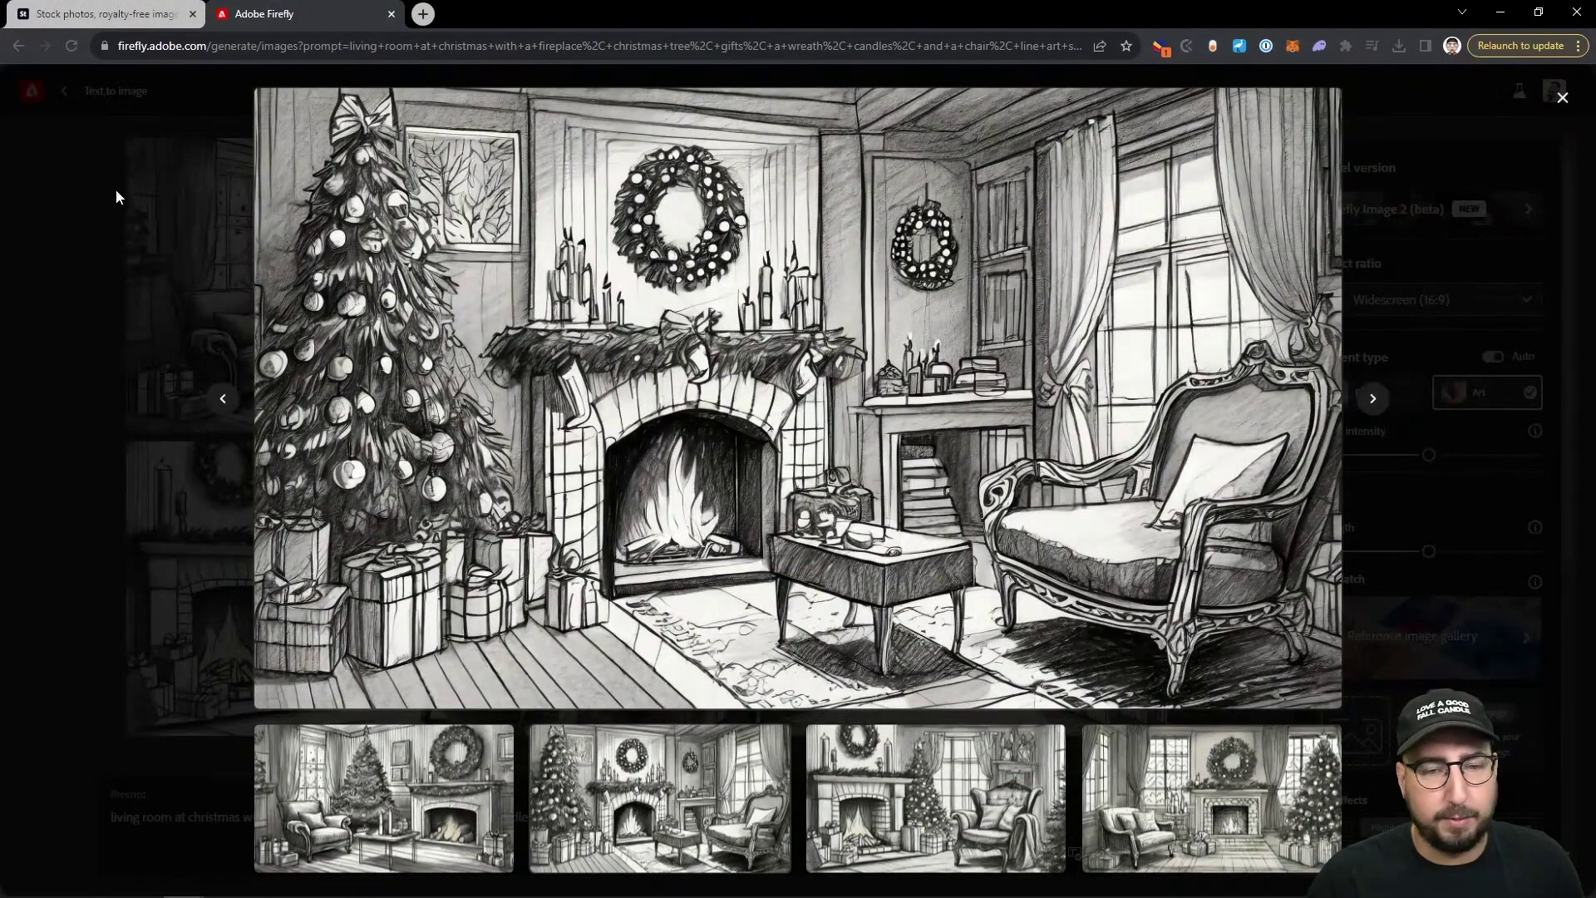
- Start a new 'pattern of cactus and tropical flowers' prompt, then choose to upload a style reference image
{"action": "left_click", "coordinate": [117, 187]}
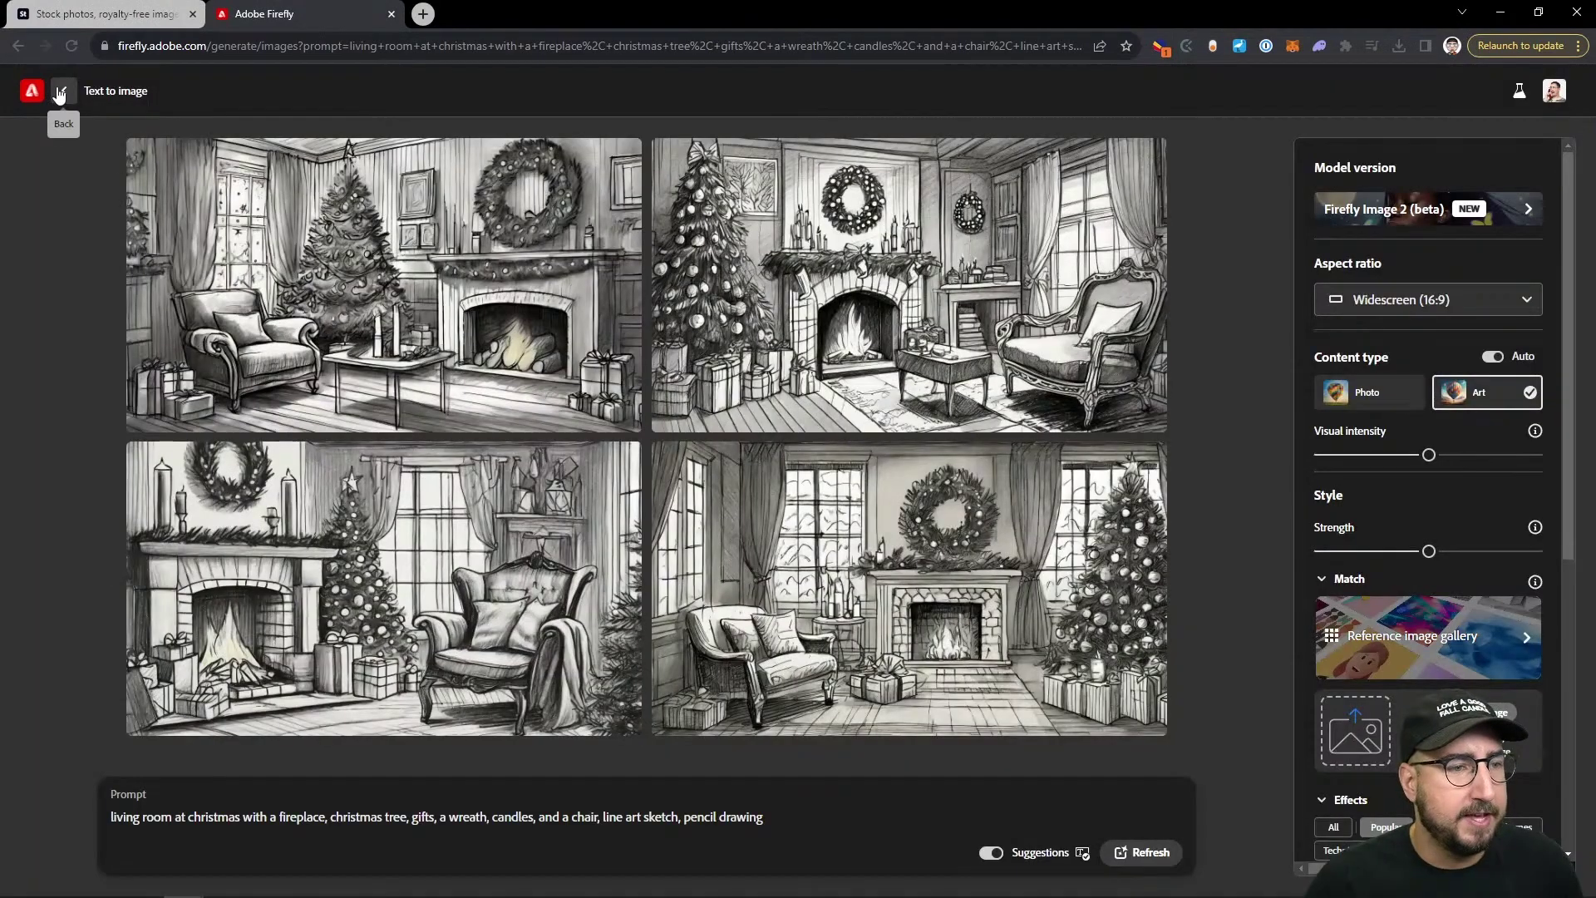
{"action": "left_click", "coordinate": [59, 94]}
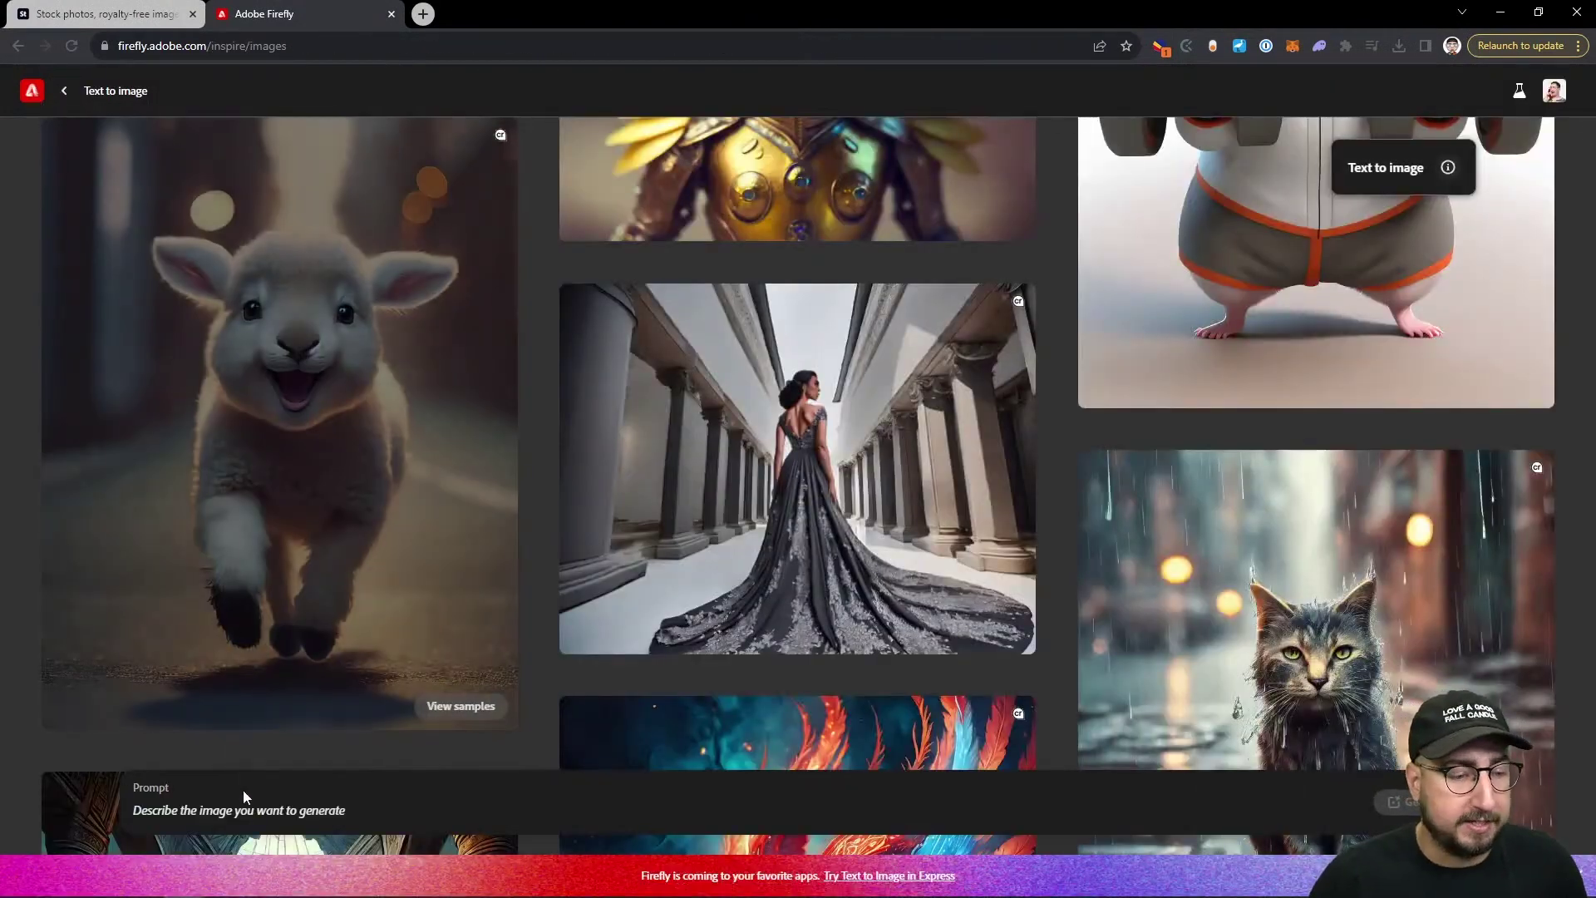
{"action": "left_click", "coordinate": [246, 806]}
{"action": "type", "text": "patt"}
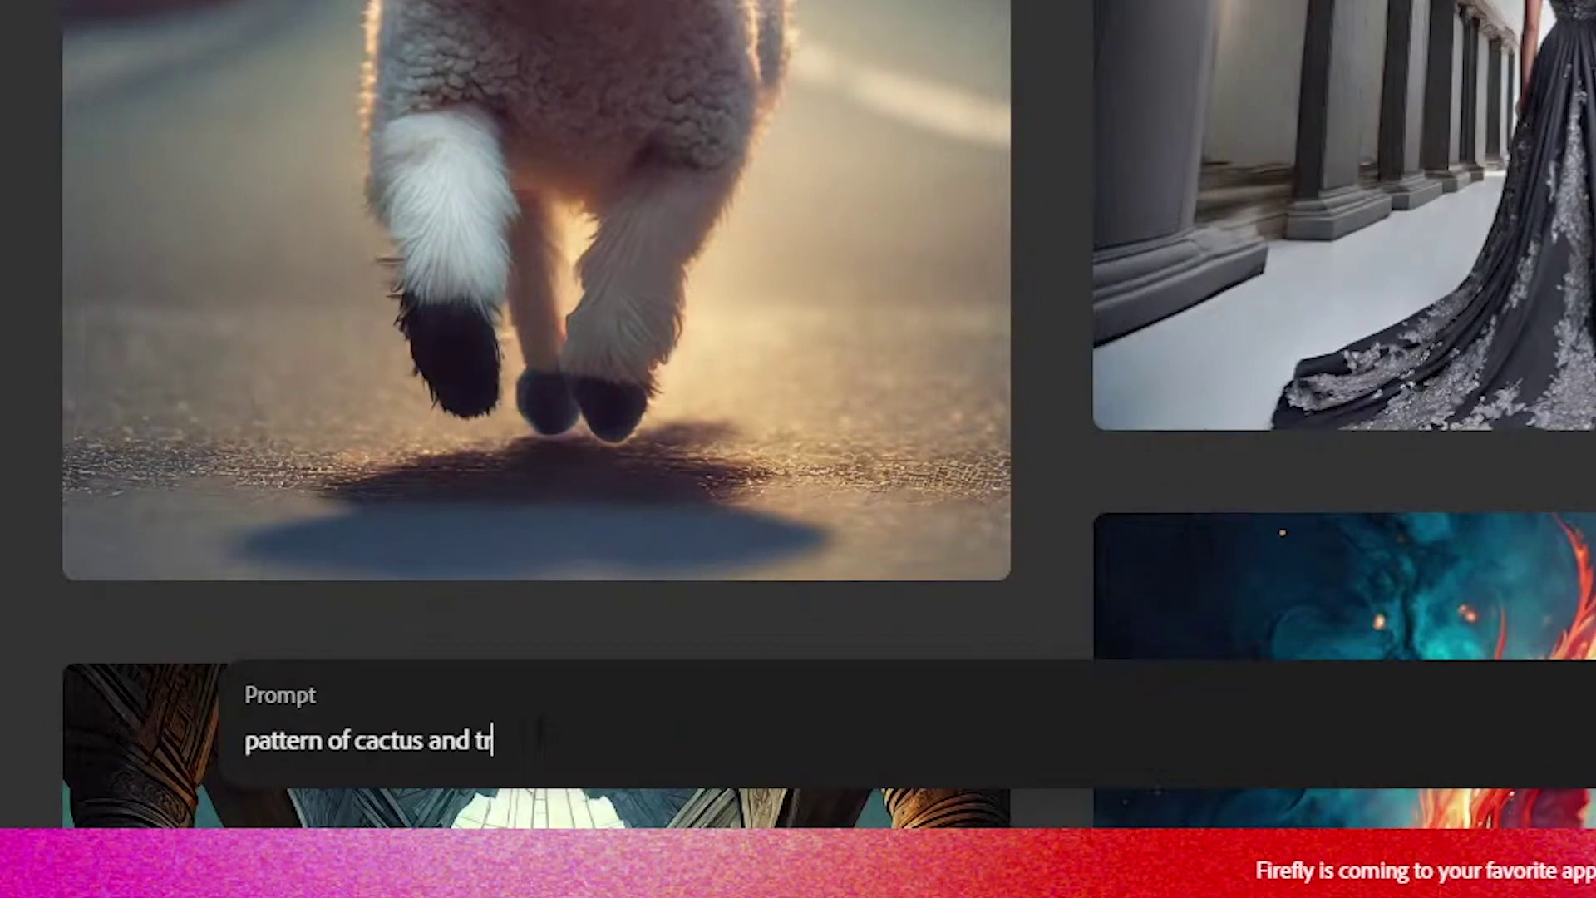
{"action": "type", "text": "ern of cactus and tr"}
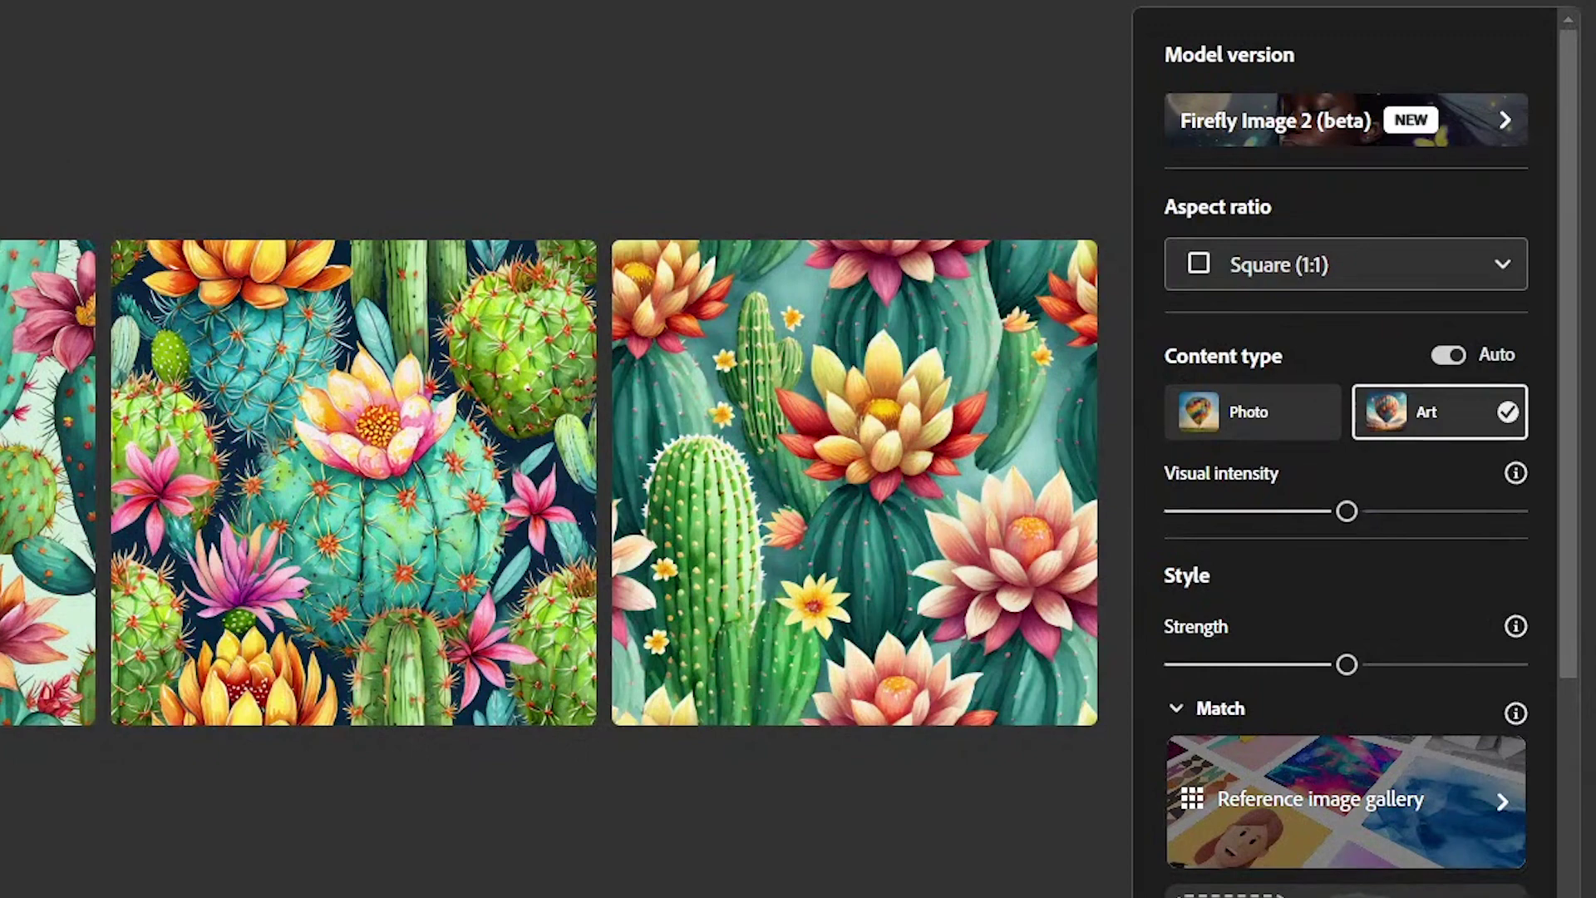
{"action": "scroll", "coordinate": [1379, 834], "scroll_direction": "down", "scroll_amount": 7}
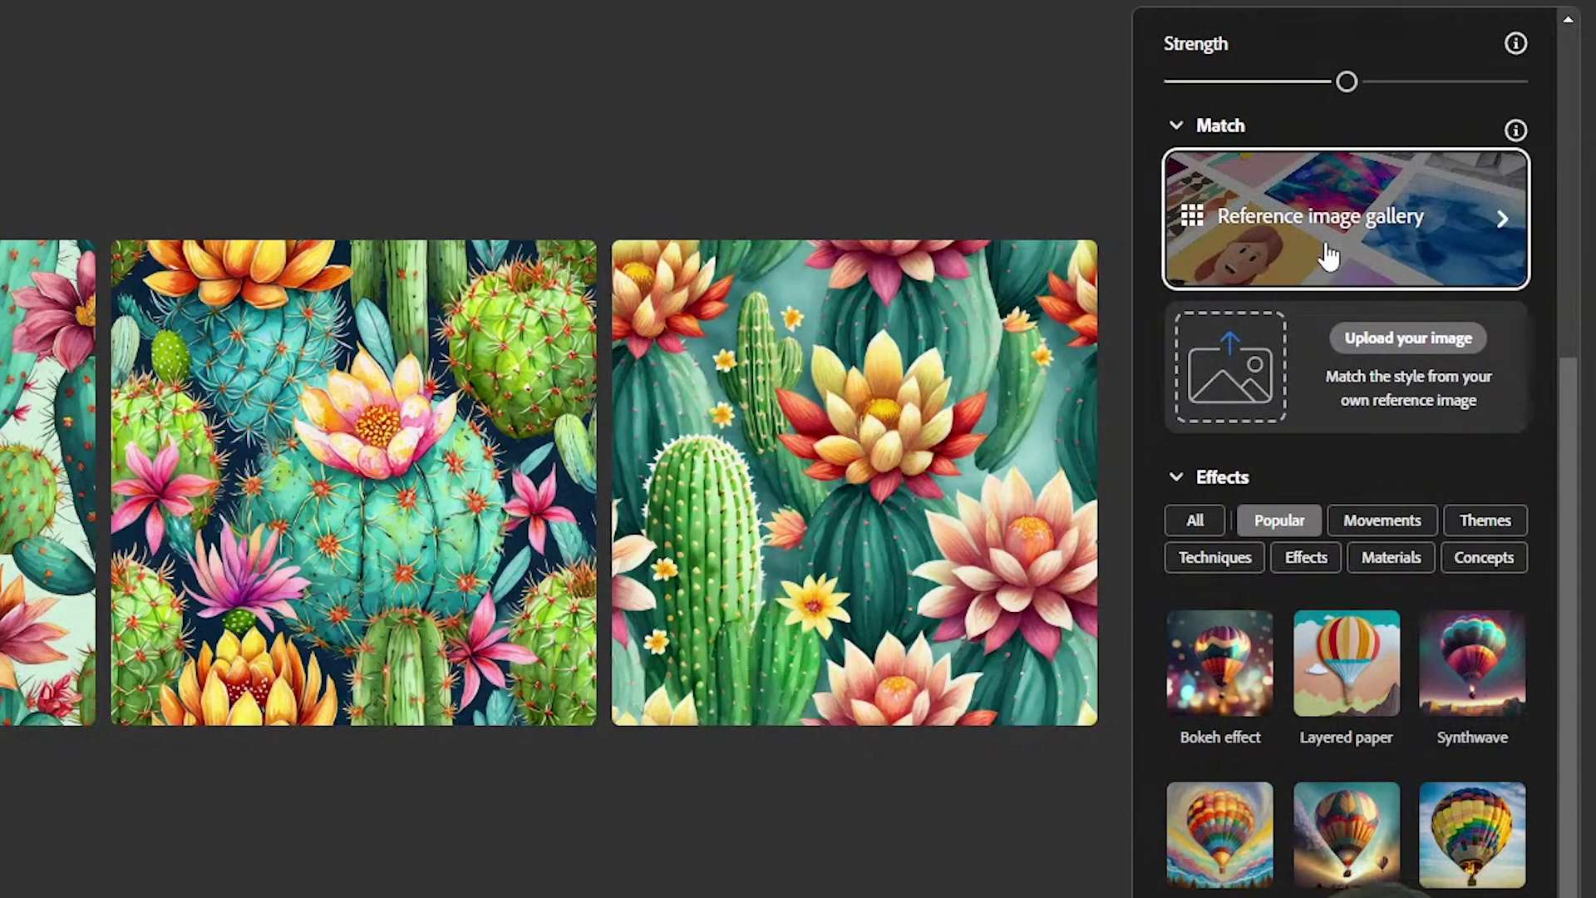
{"action": "left_click", "coordinate": [1408, 337]}
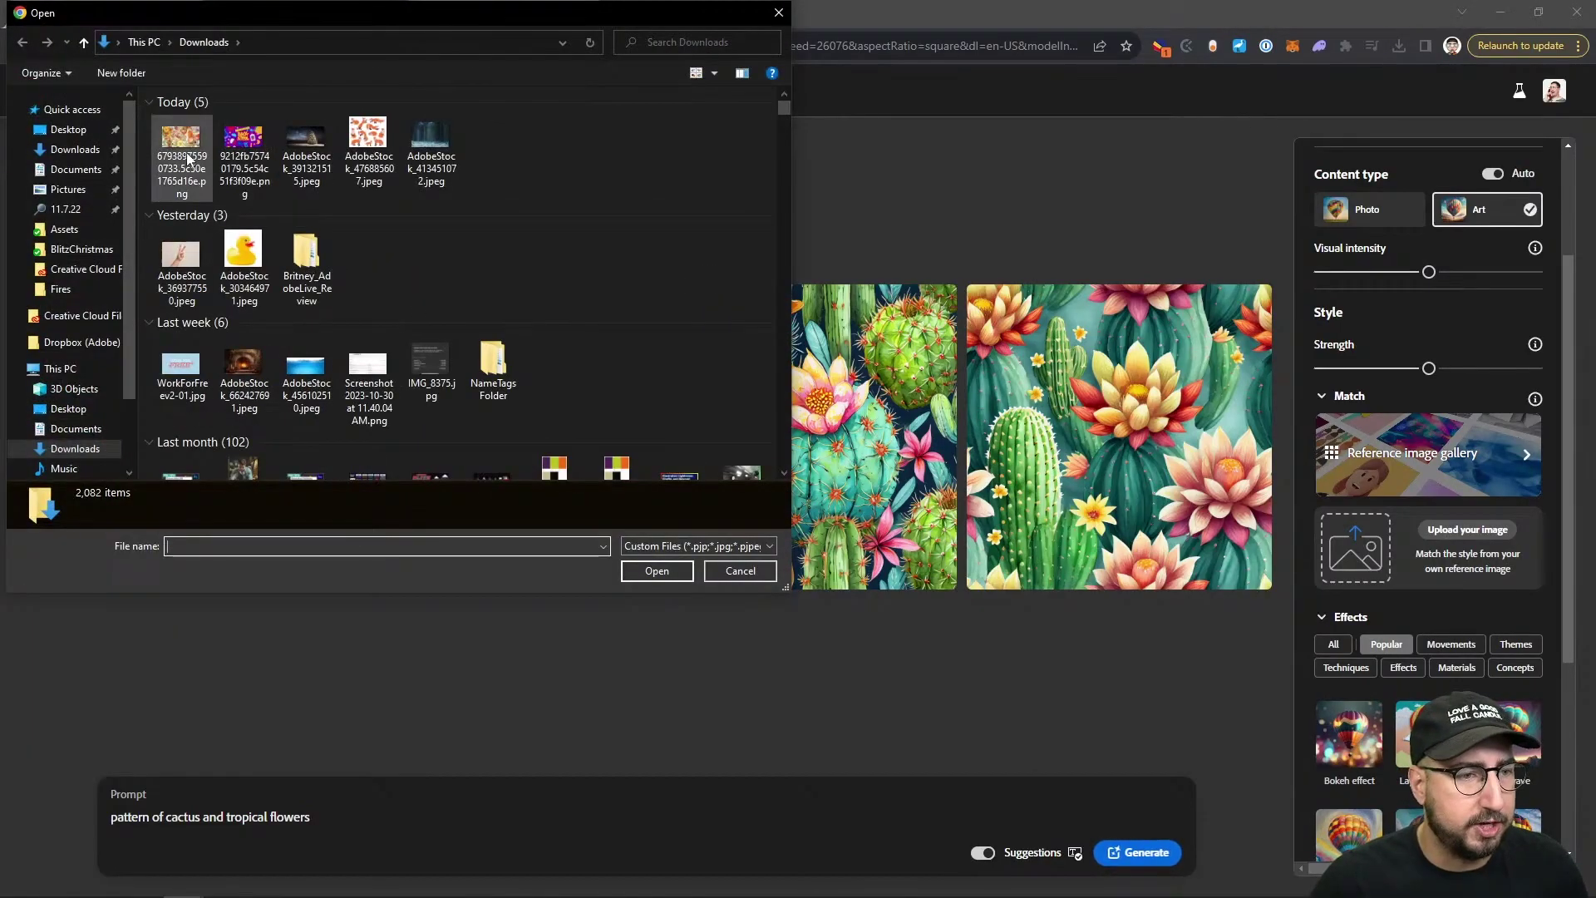
- Regenerate the cactus pattern from the reference PNG at maximum style strength and enlarge two results
{"action": "double_click", "coordinate": [182, 141]}
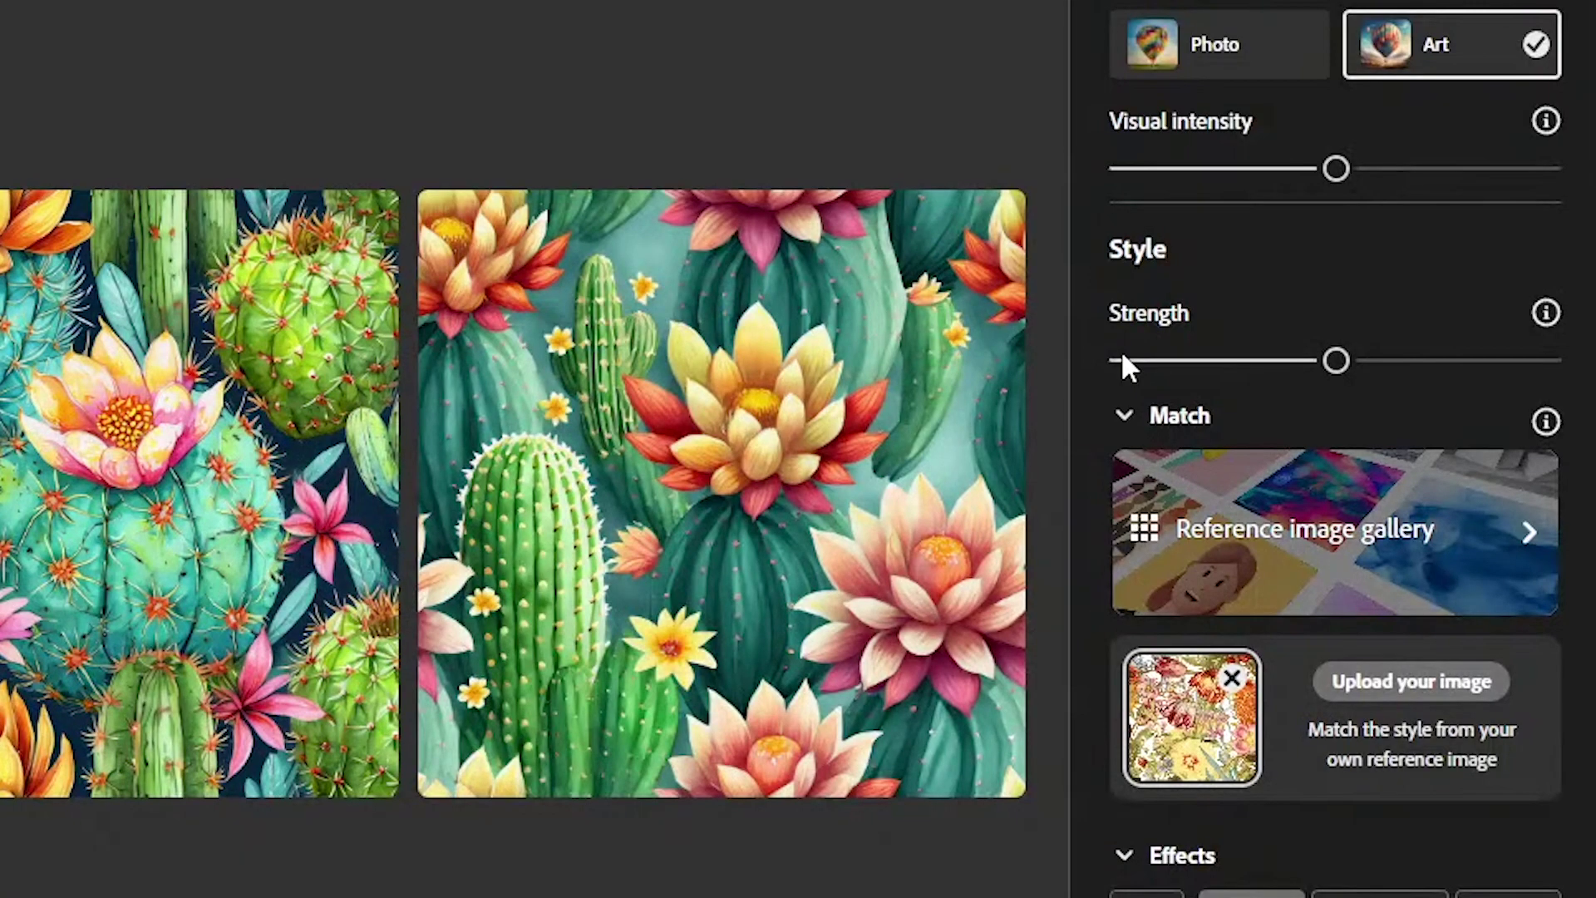
{"action": "left_click", "coordinate": [1495, 361]}
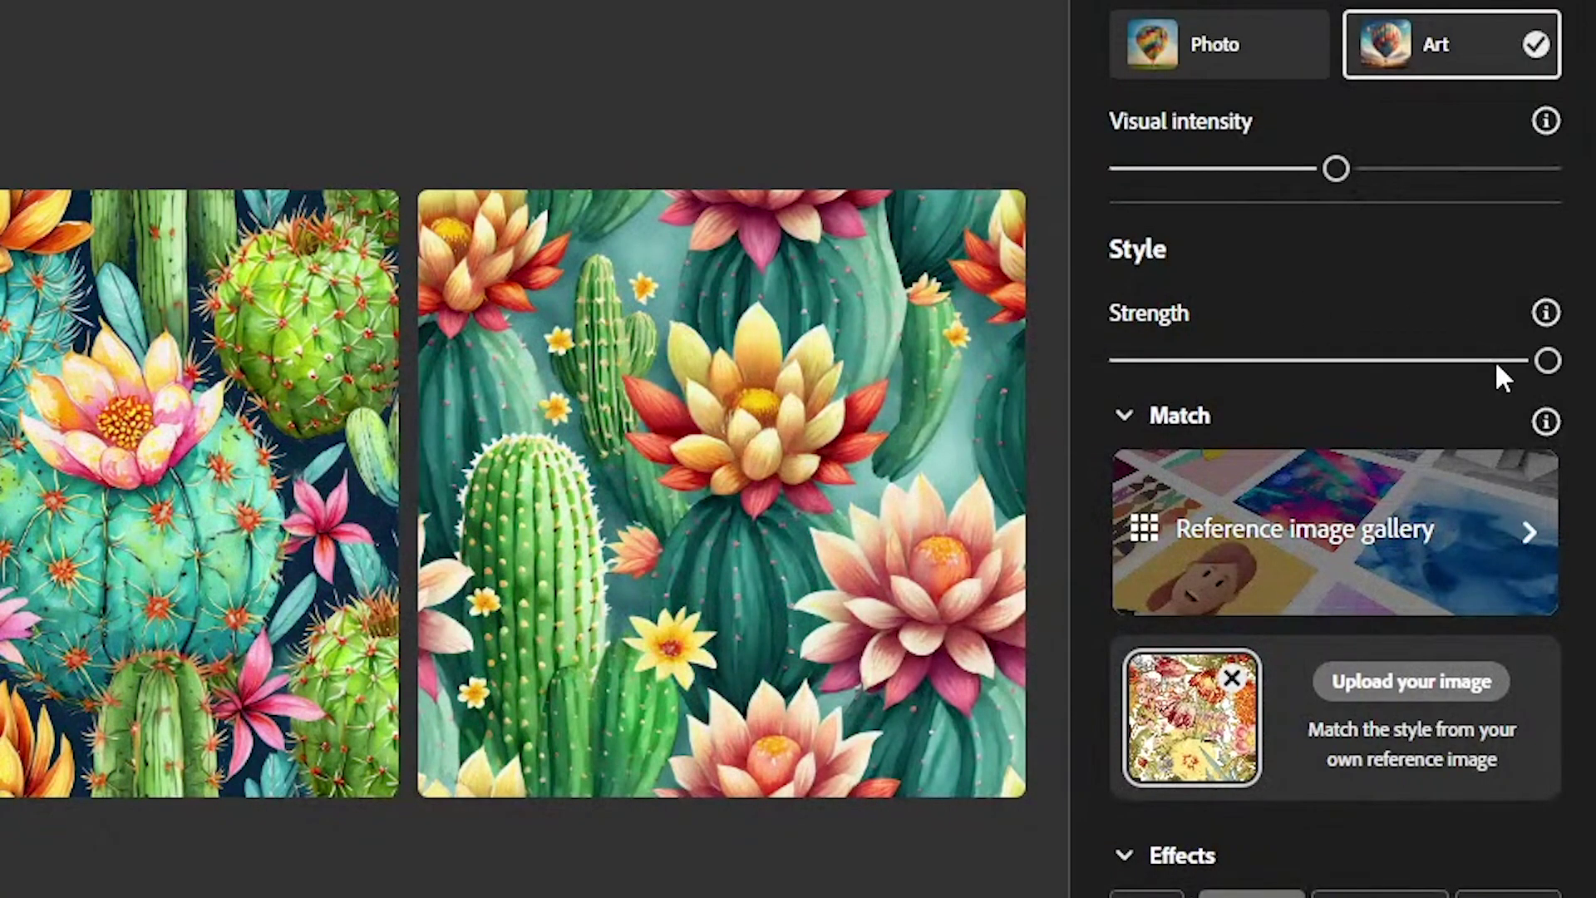
{"action": "left_click", "coordinate": [1164, 853]}
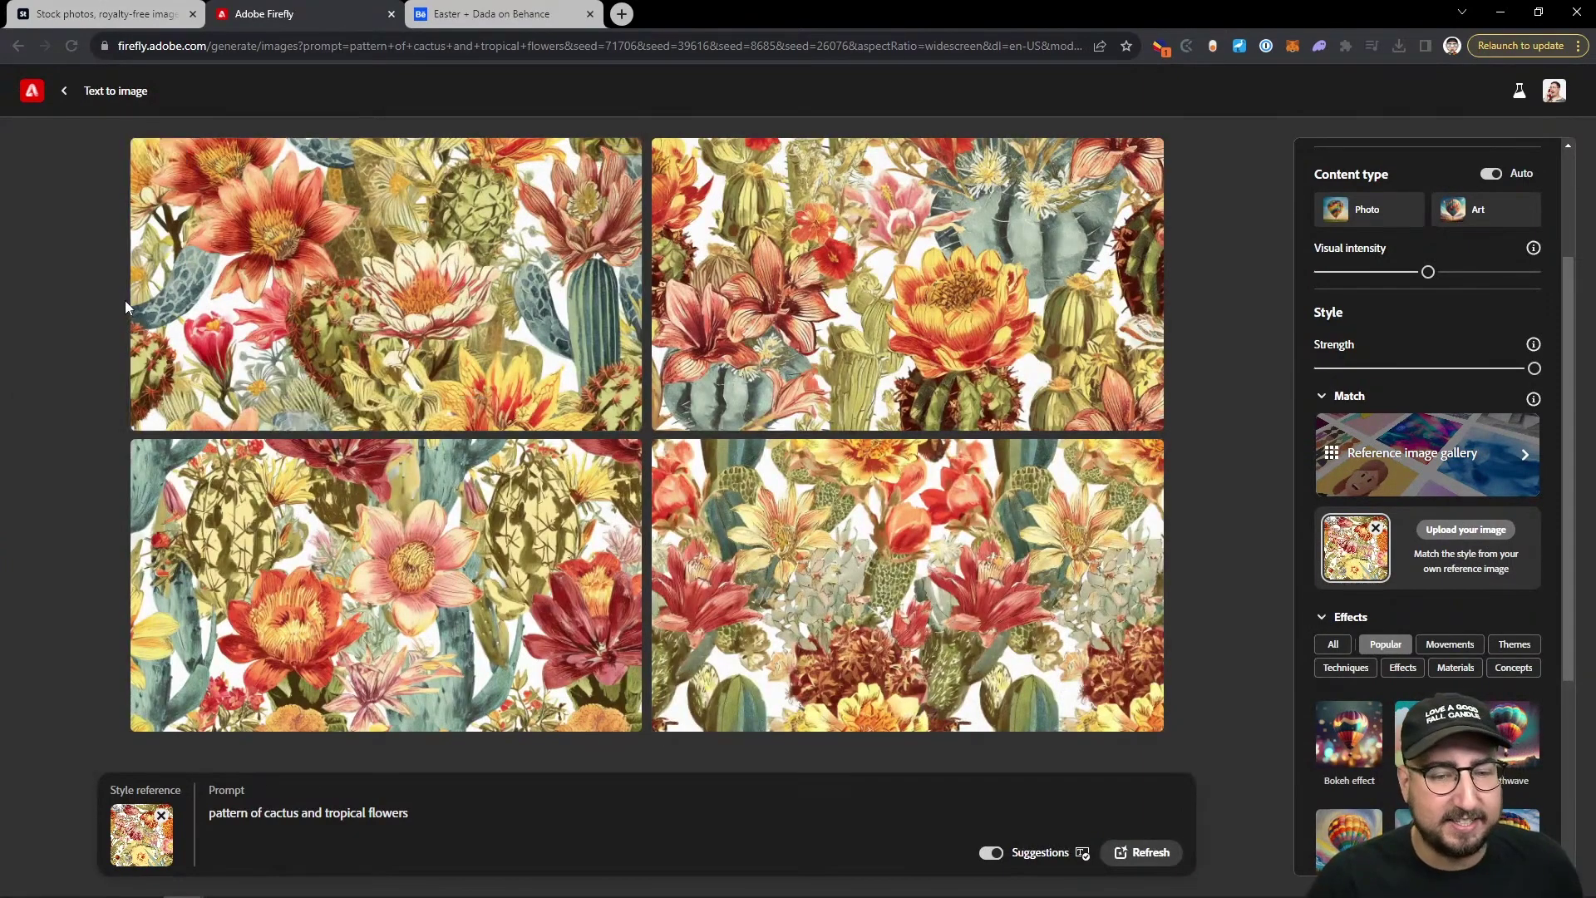
{"action": "left_click", "coordinate": [310, 277]}
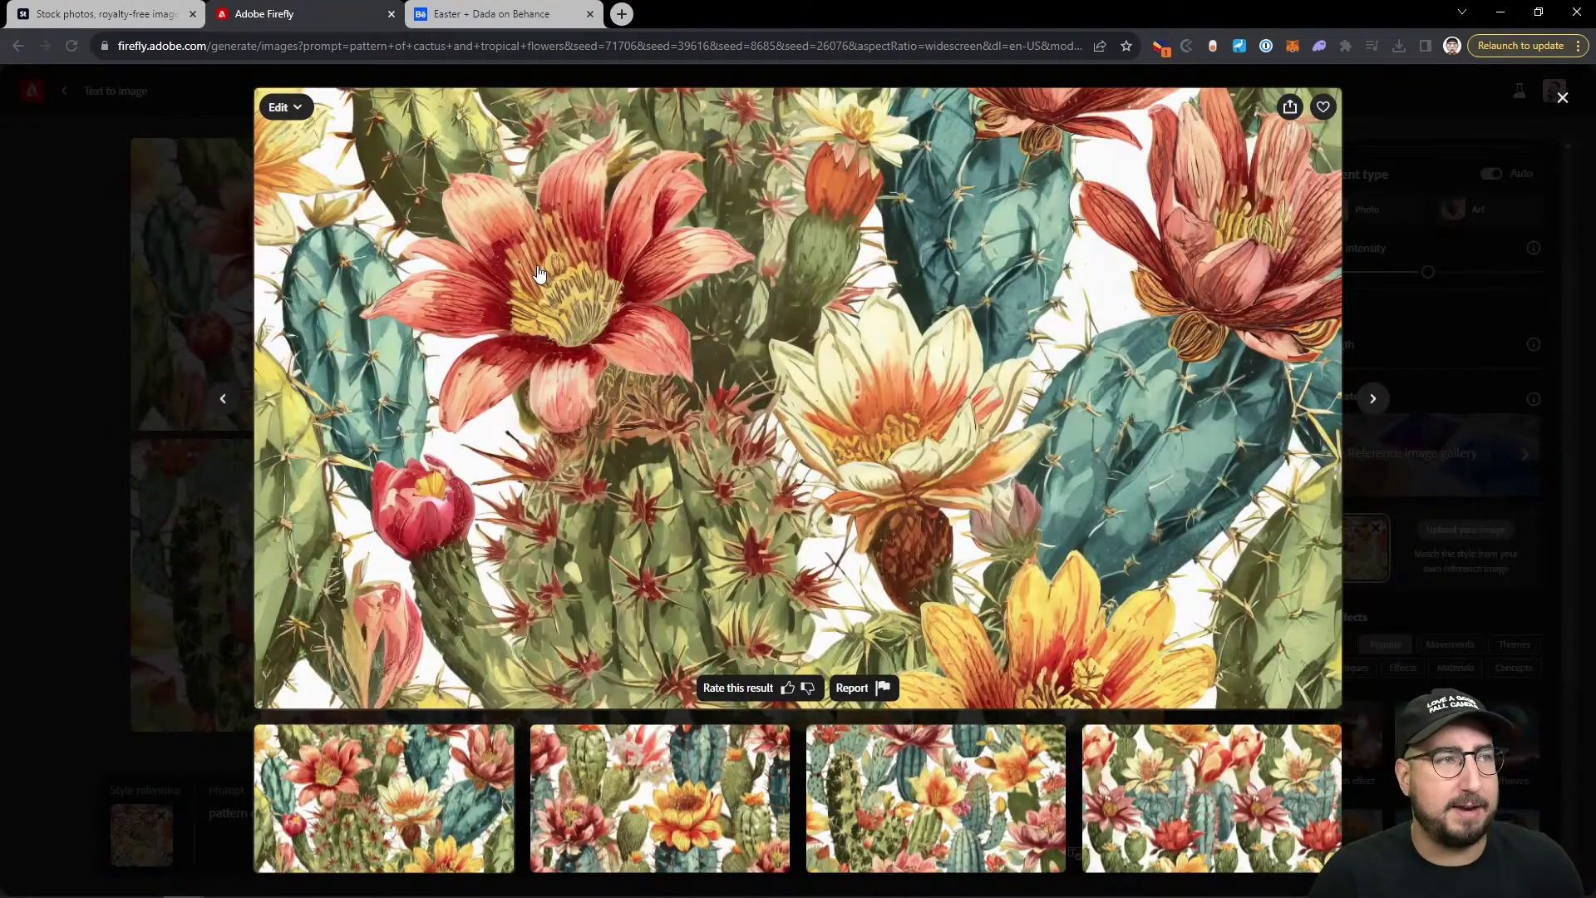
{"action": "left_click", "coordinate": [434, 445]}
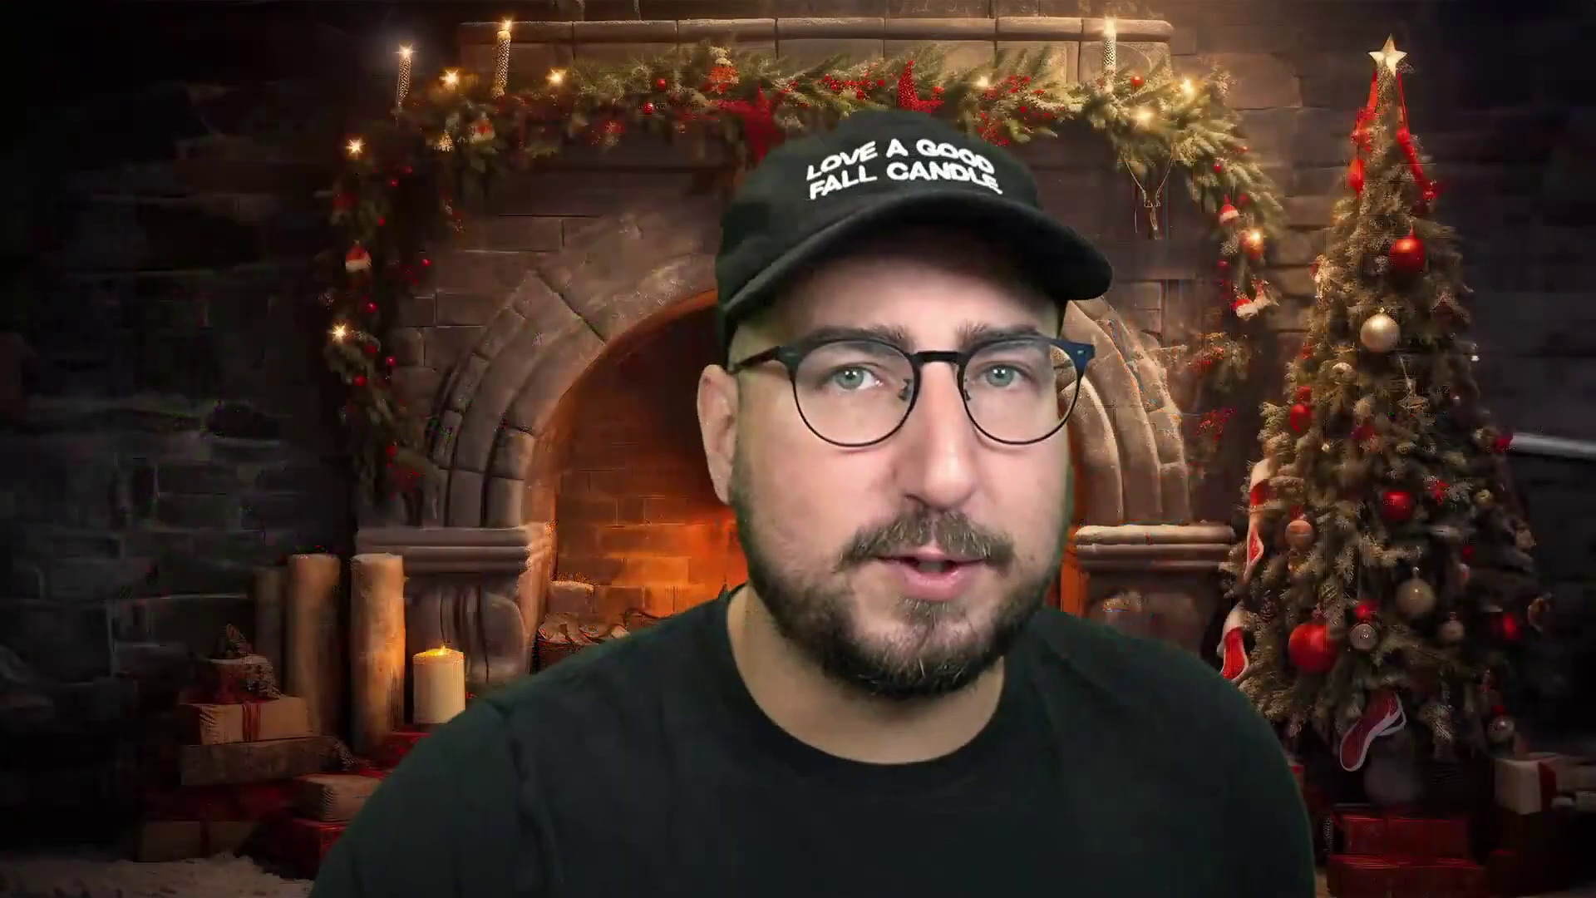